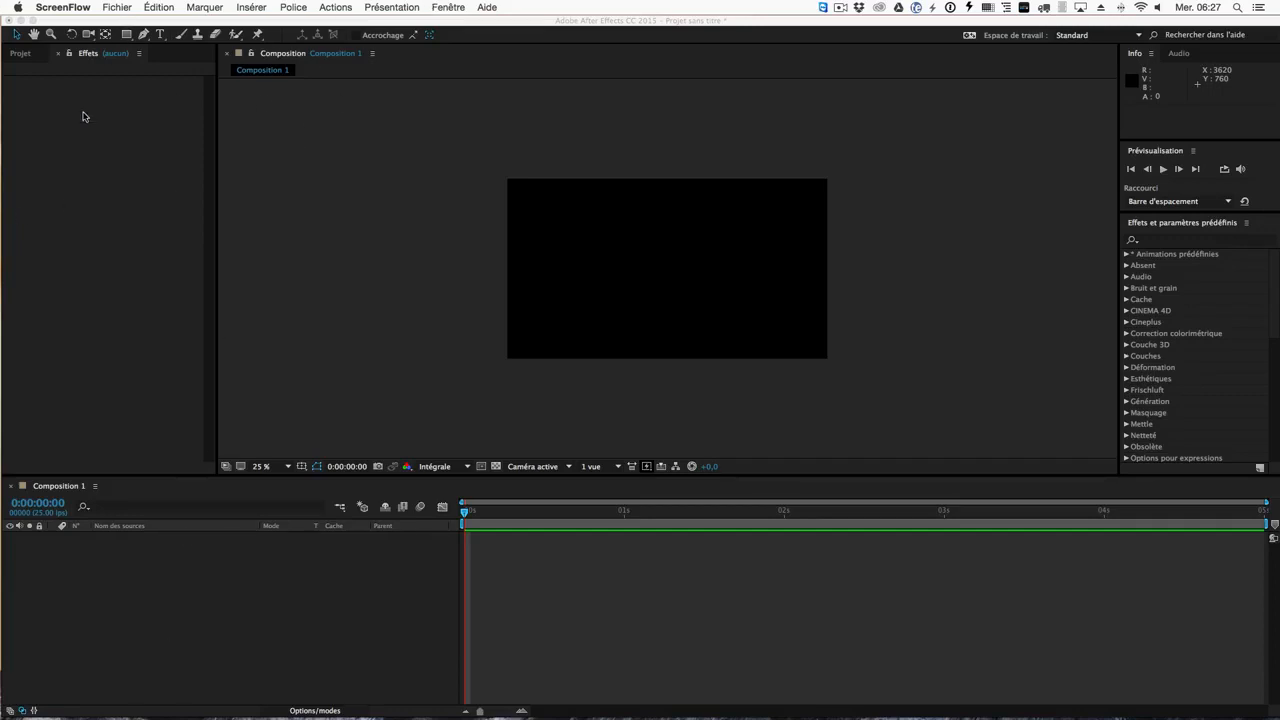
Step: Review the settings of Composition 1, including its dimensions, frame rate and duration, without changing them
left_click(22, 56)
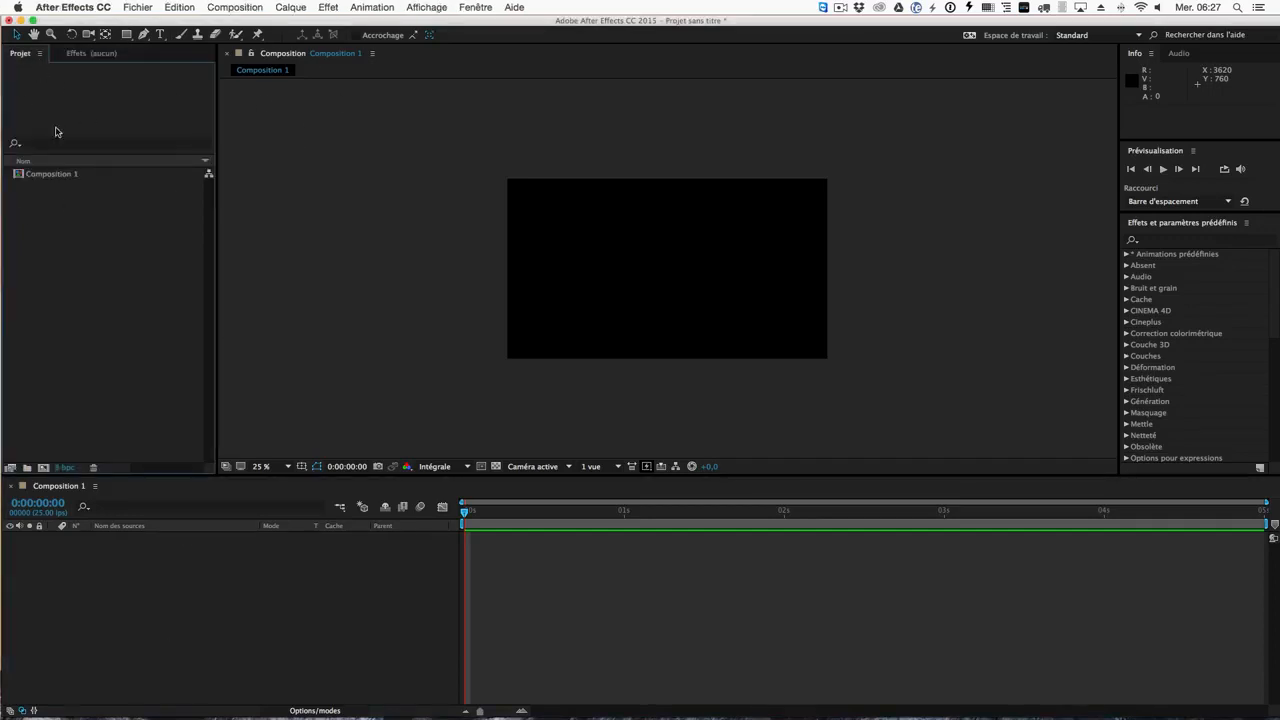
left_click(57, 181)
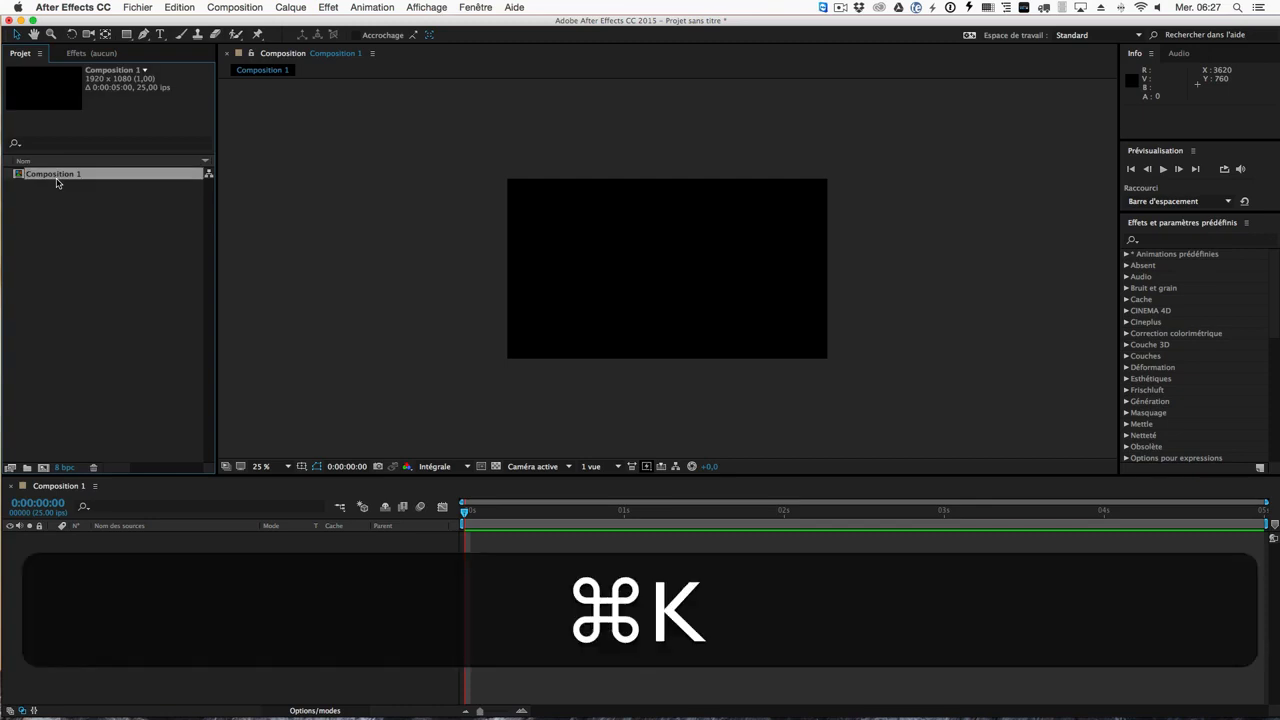
key("super+k")
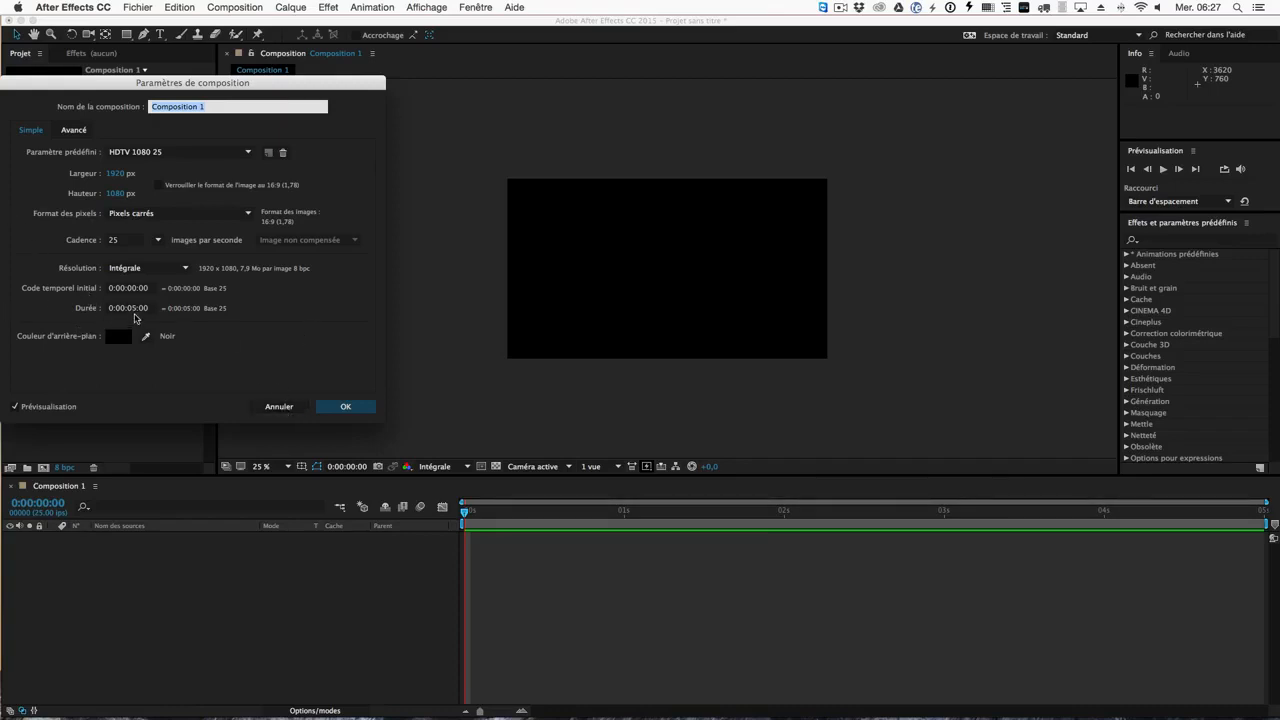
left_click(272, 407)
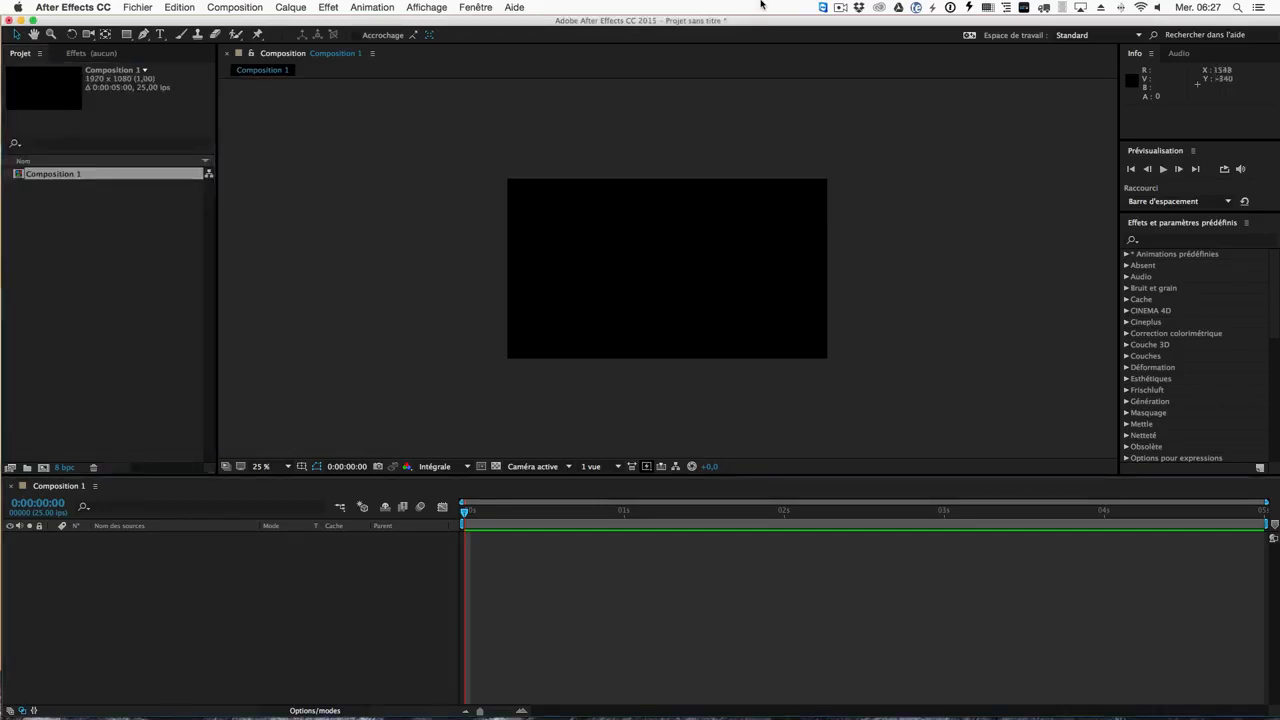
Step: Create a text layer in Composition 1 reading "TEXT"
left_click(362, 507)
left_click(160, 33)
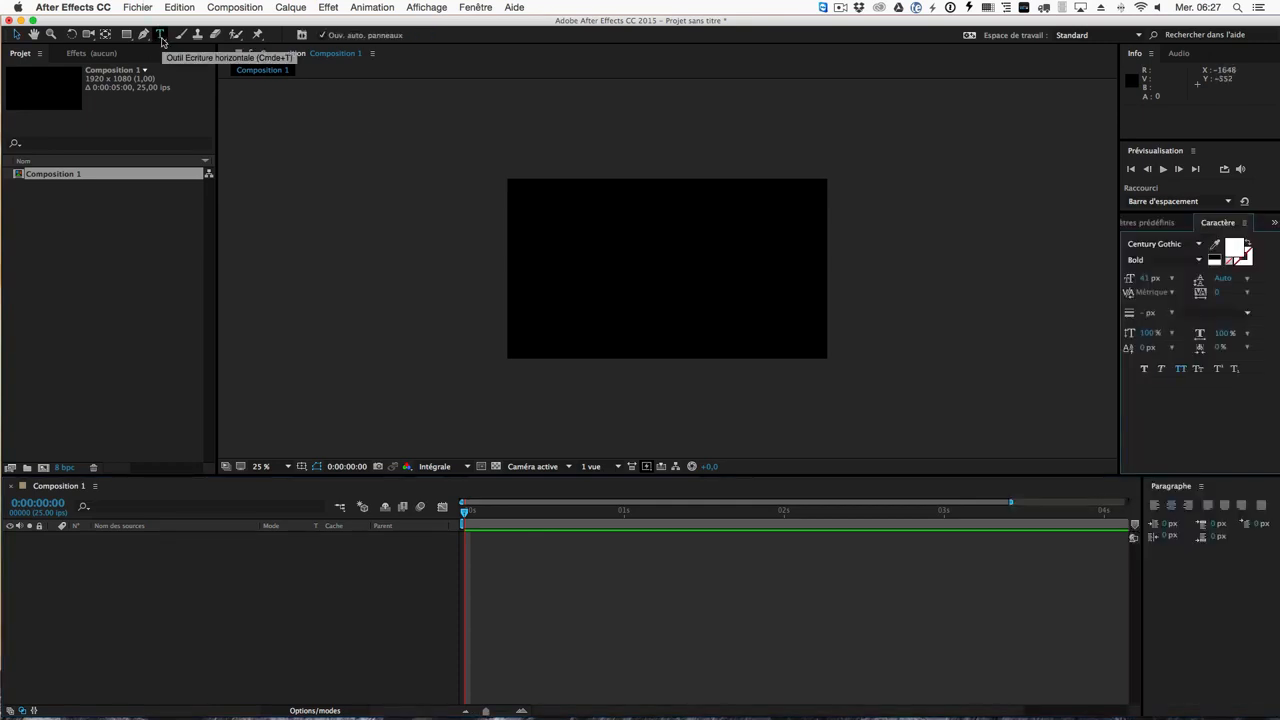
left_click(290, 7)
mouse_move(365, 24)
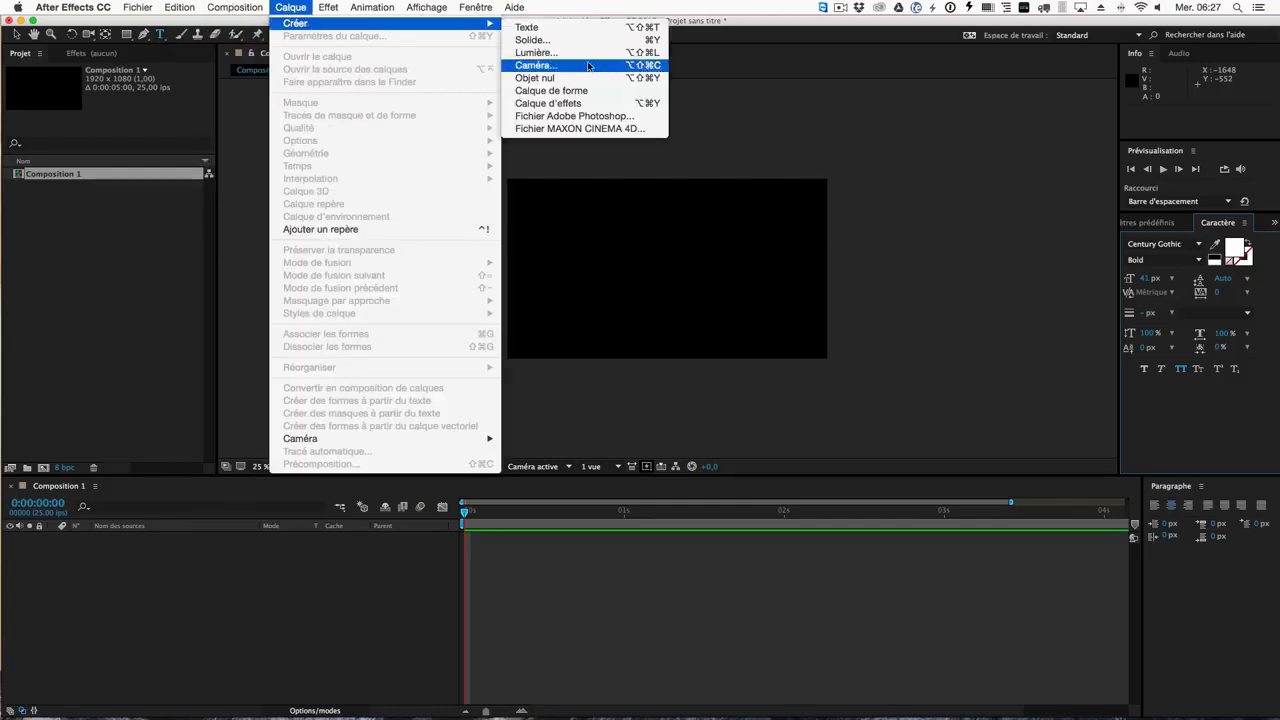
left_click(579, 27)
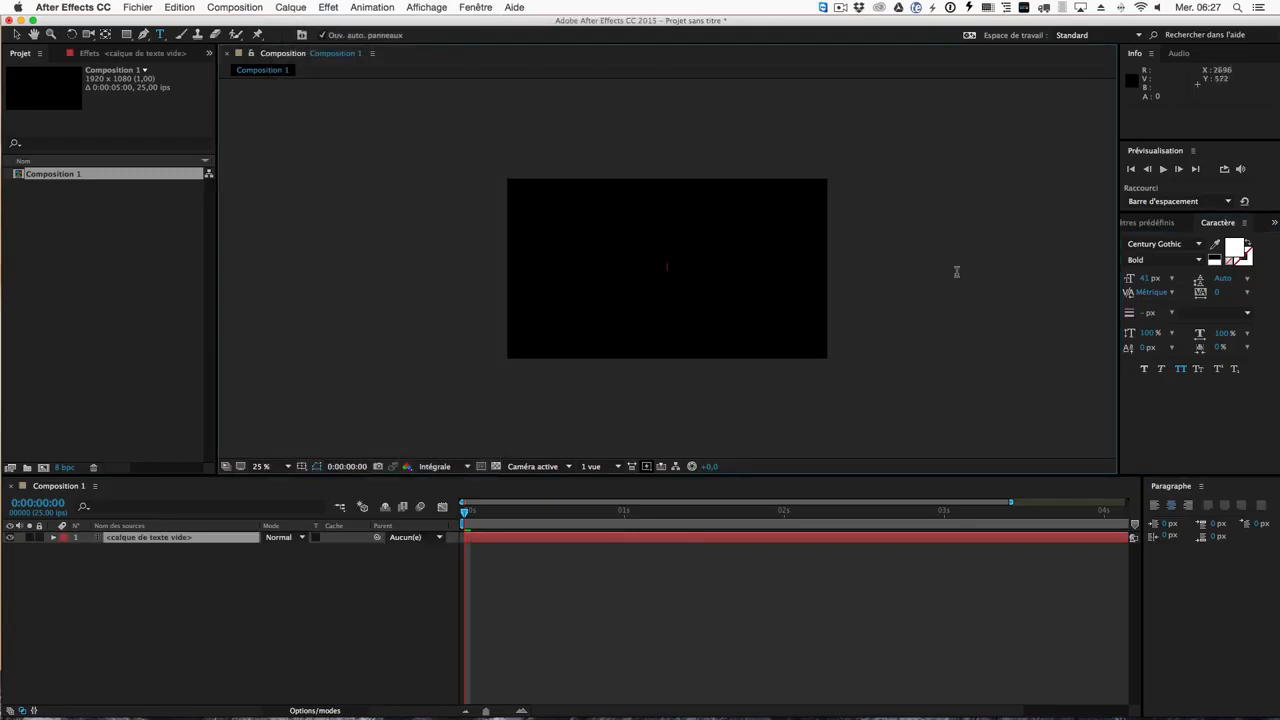
type("TES")
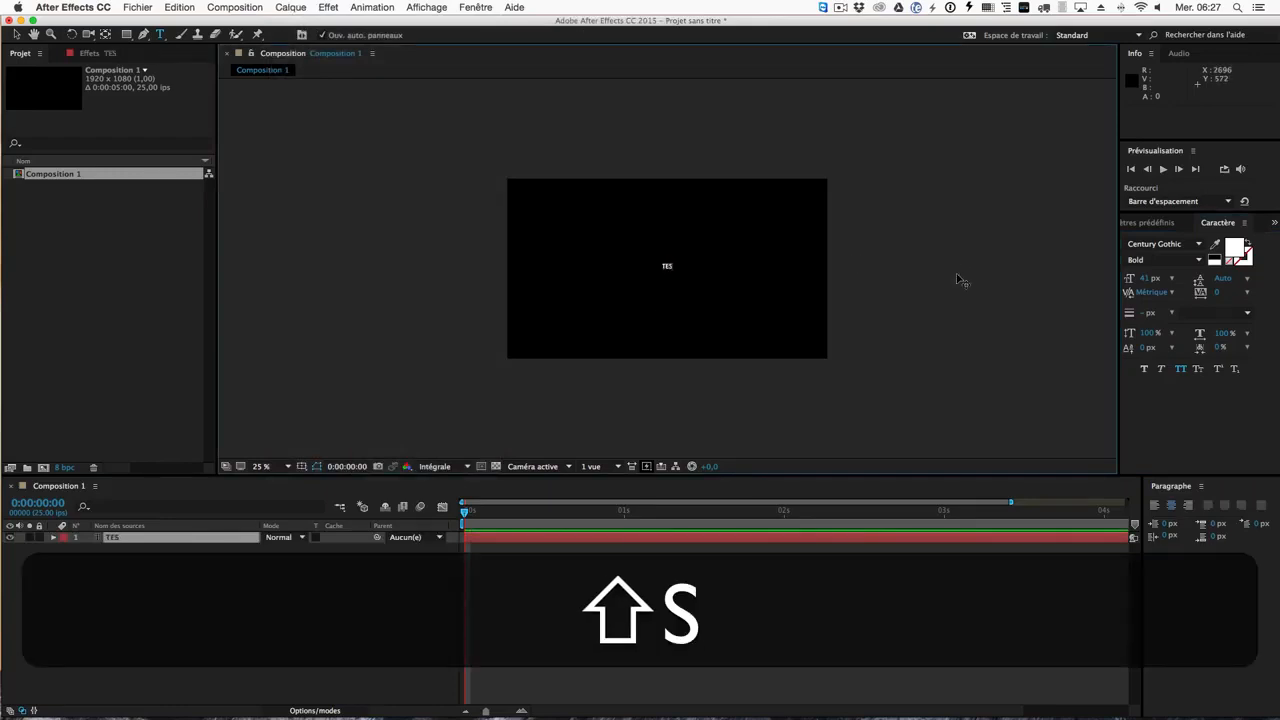
key("shift+BackSpace")
type("T")
key("BackSpace")
type("XT")
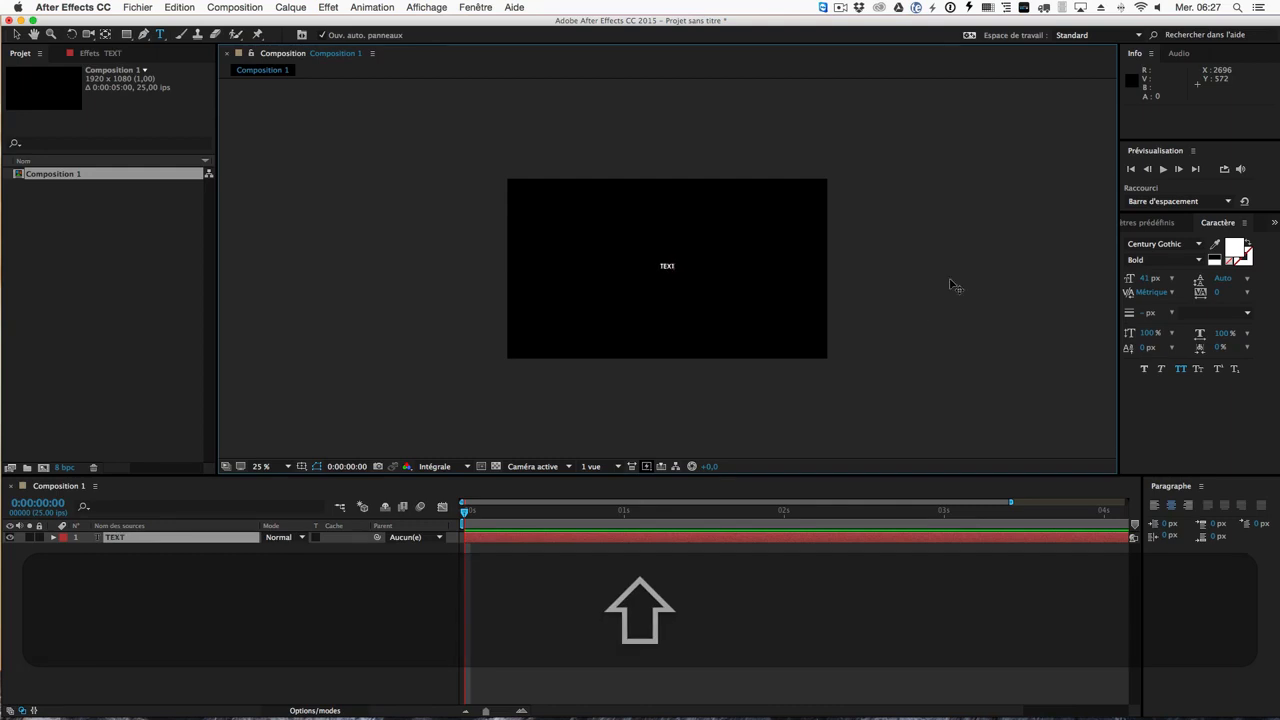
left_click(152, 550)
left_click(156, 541)
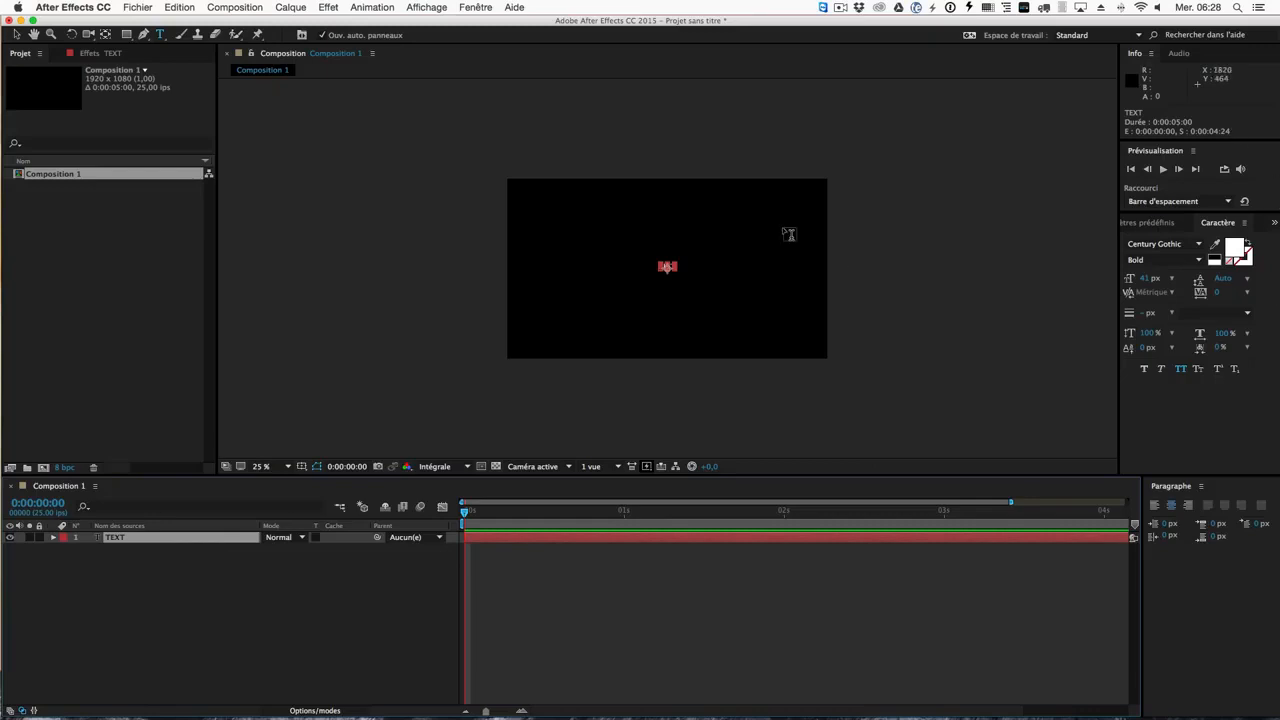
Step: Draw a rectangle shape about 143 x 61 px around the text as a new shape layer
key("slash")
key("comma")
key("comma")
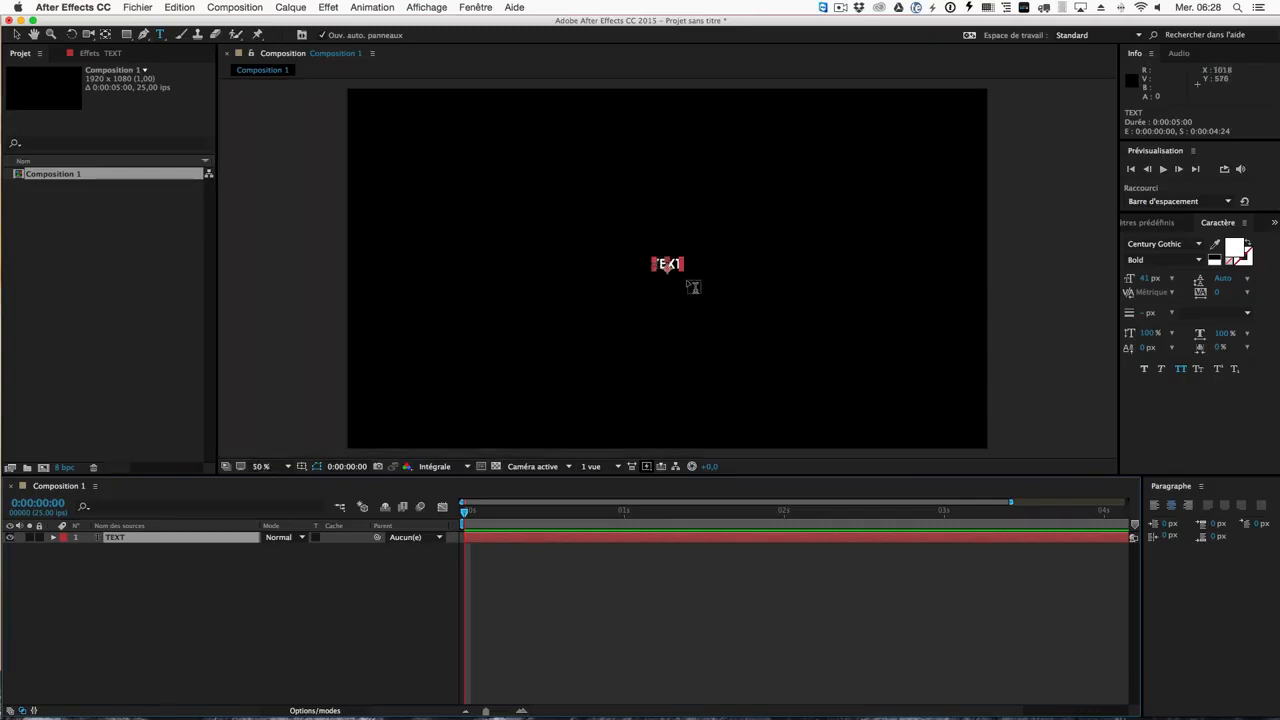
left_click(132, 578)
left_click(126, 34)
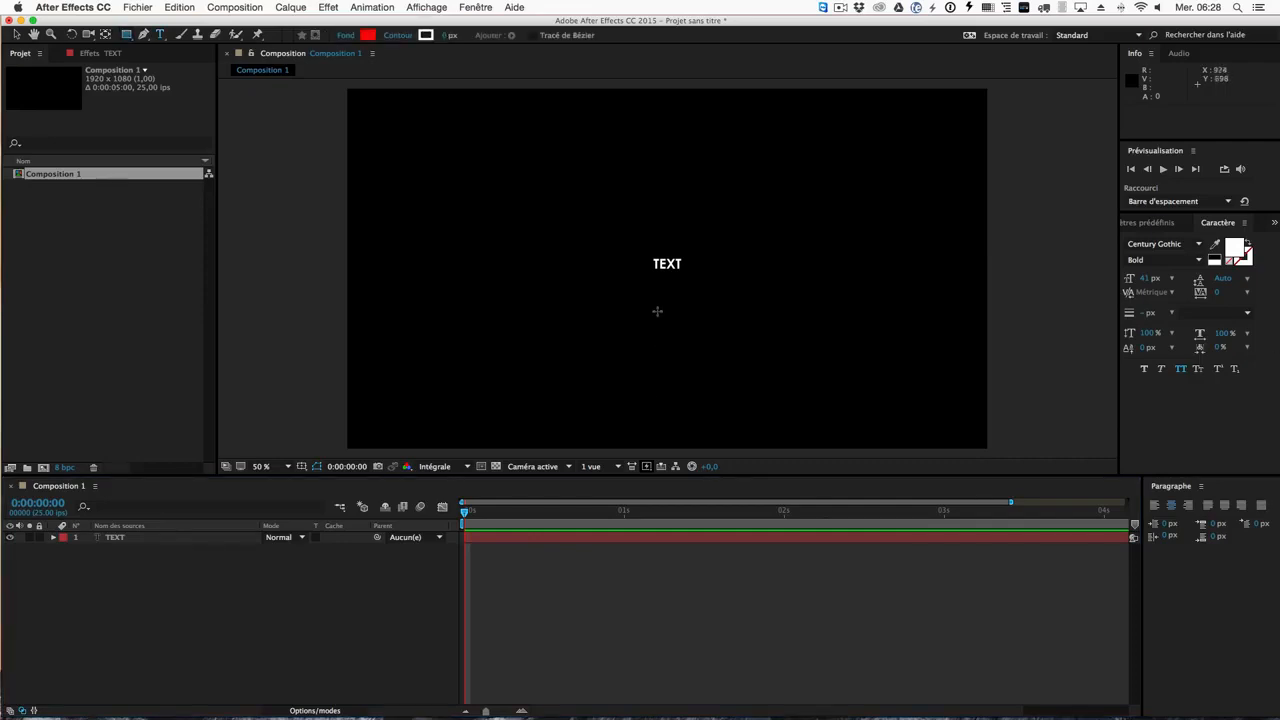
left_click_drag(641, 251, 691, 274)
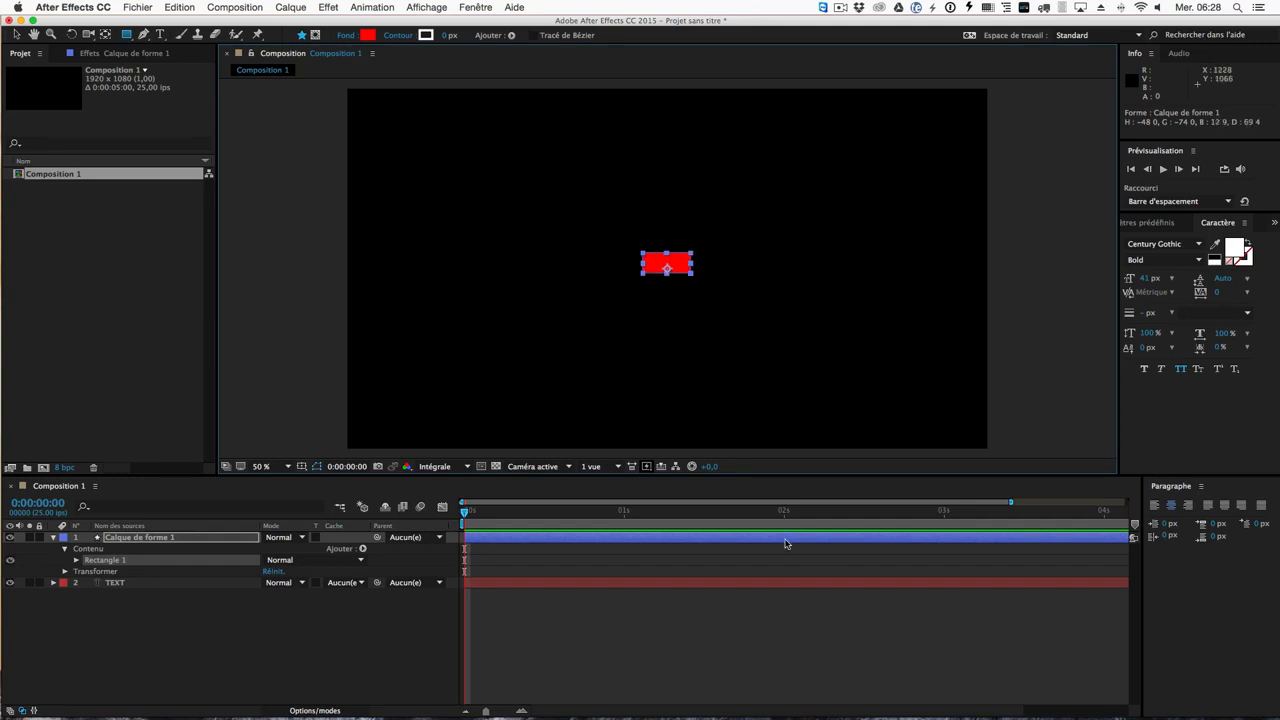
Step: Remove the rectangle's fill and give it a 5 px white stroke so only the outline remains
left_click(368, 38, "super")
left_click(304, 126)
left_click(368, 38, "alt")
left_click(370, 38, "alt")
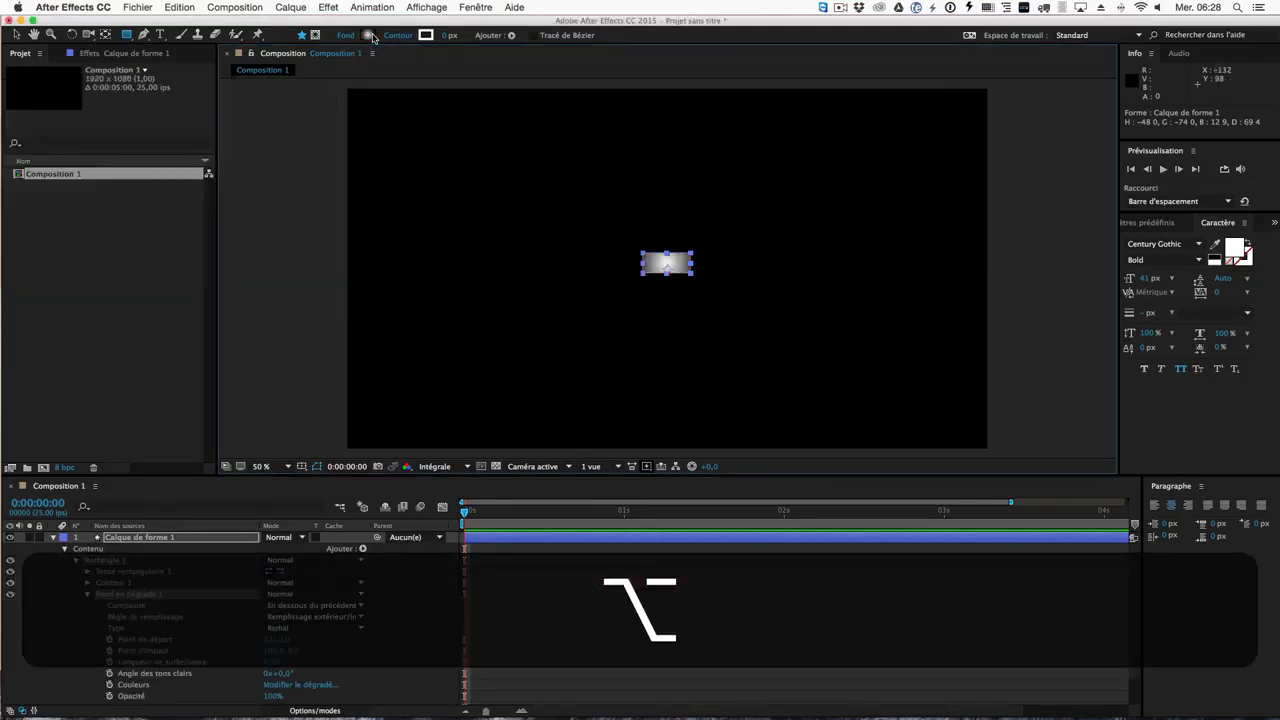
left_click(370, 37, "alt")
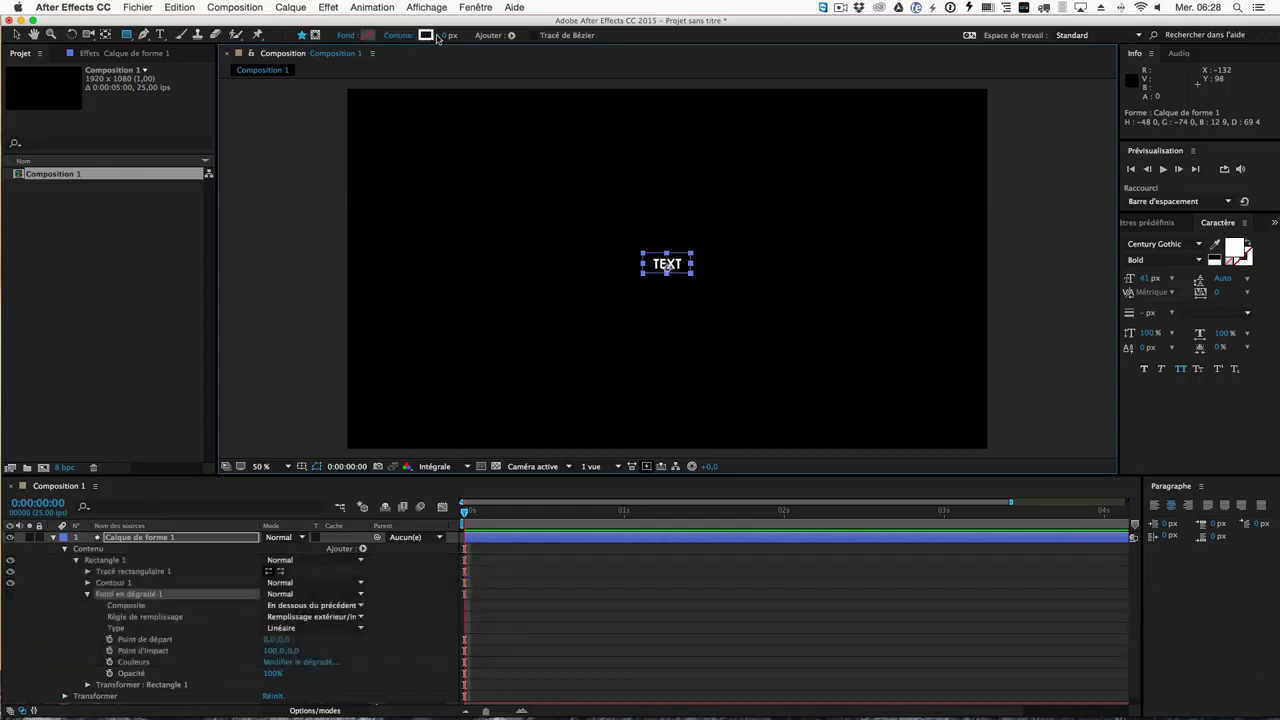
left_click_drag(443, 38, 458, 36)
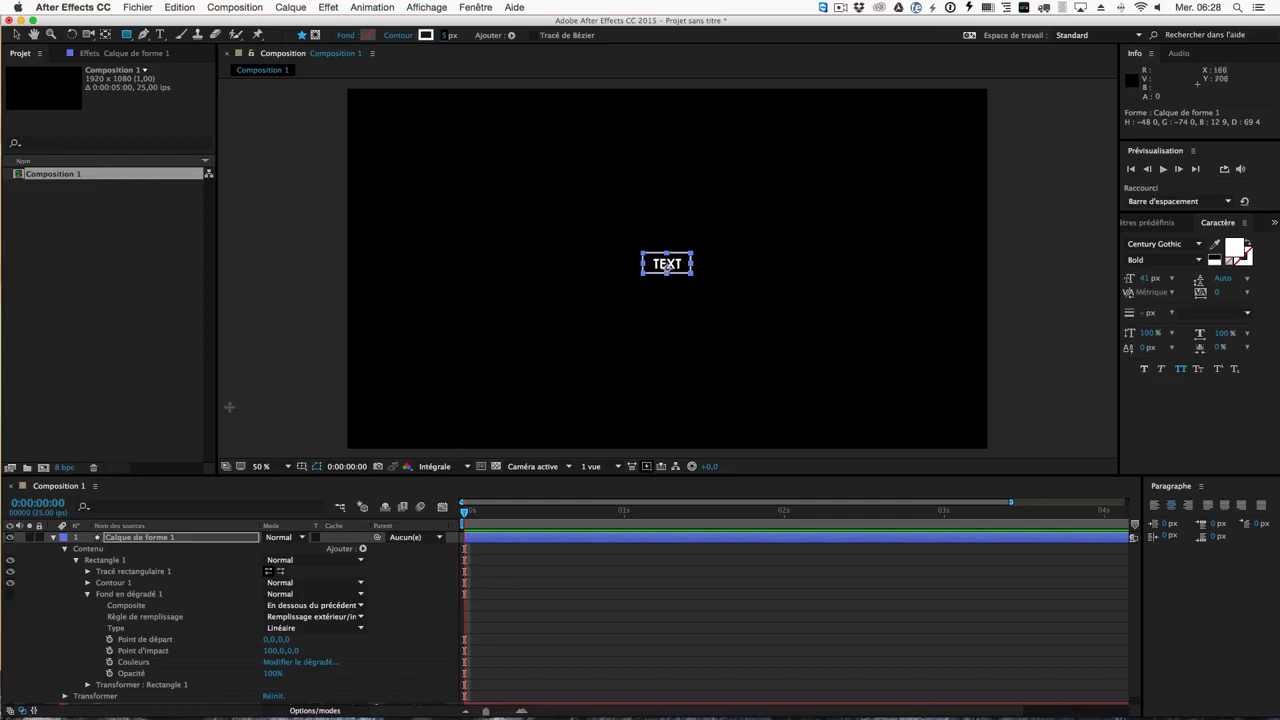
Step: Set the Position in Rectangle 1's own transform group to 0, 0
left_click(104, 561)
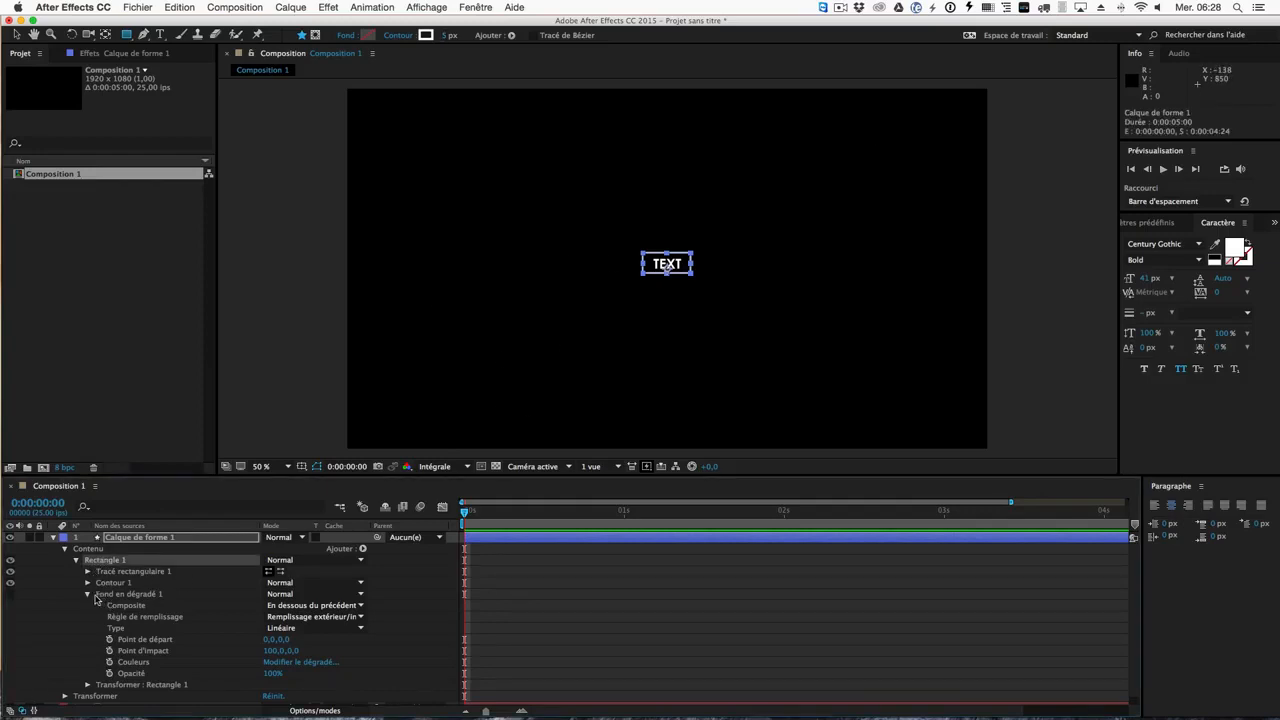
left_click(88, 595)
left_click(87, 606)
left_click(272, 628)
type("0")
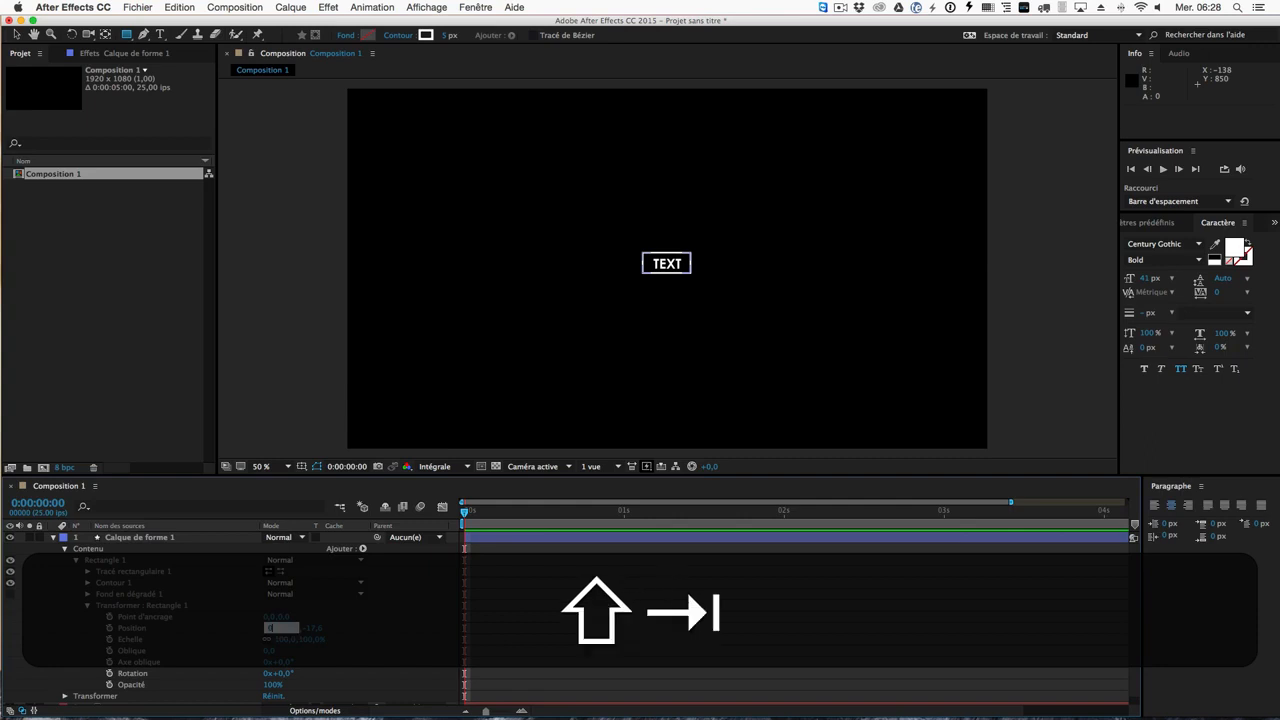
key("shift+Tab")
type("0")
key("shift+Return")
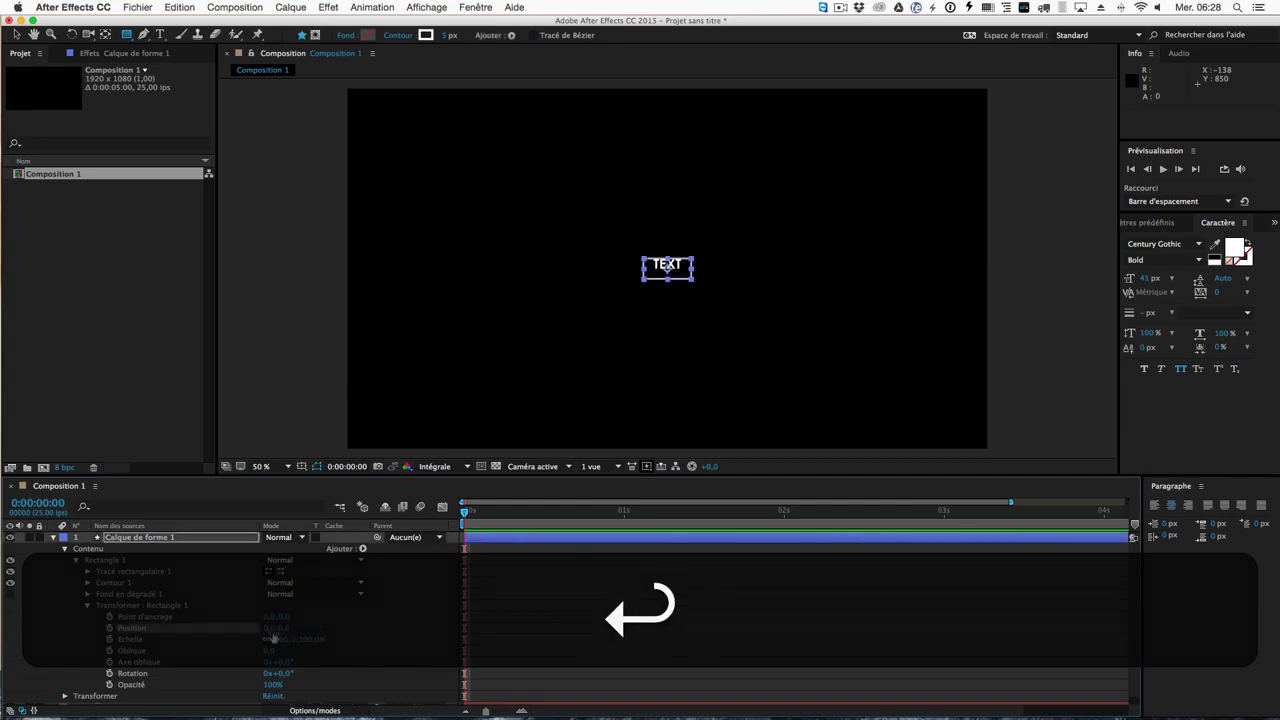
Step: Display the positions of both layers and move the TEXT layer down to 960, 552, centred vertically in the rectangle
left_click(118, 539)
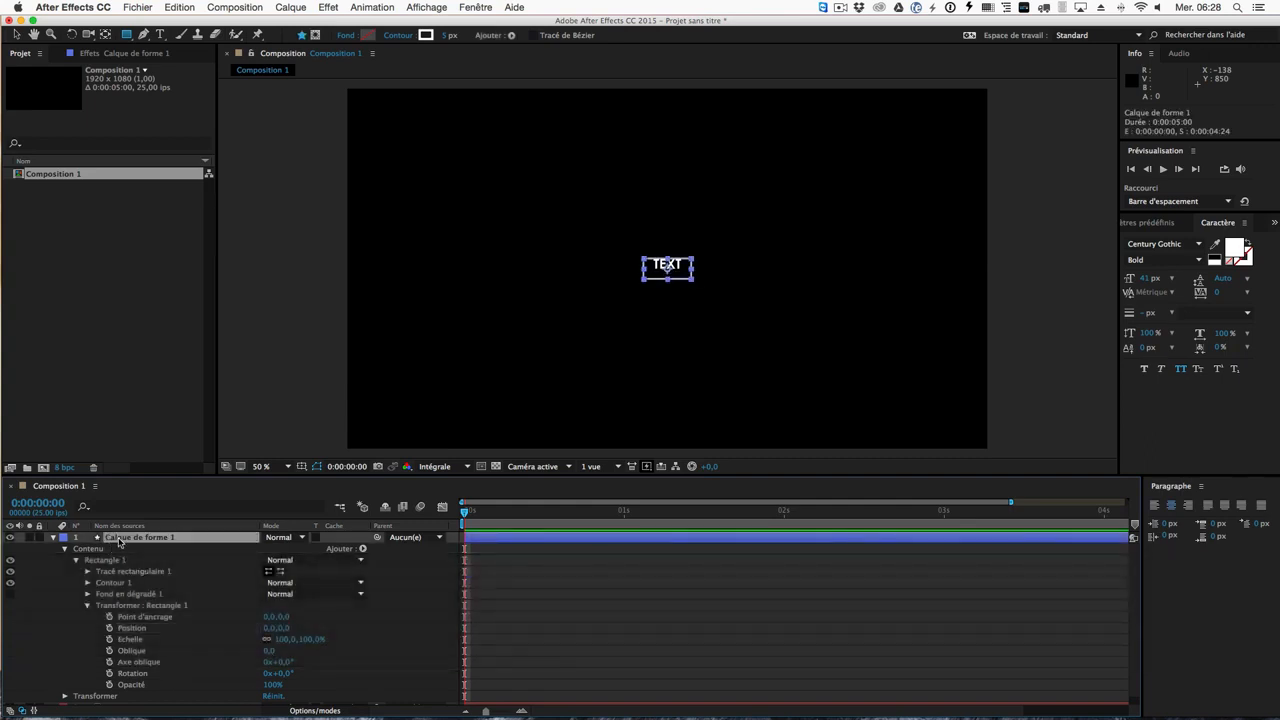
key("p")
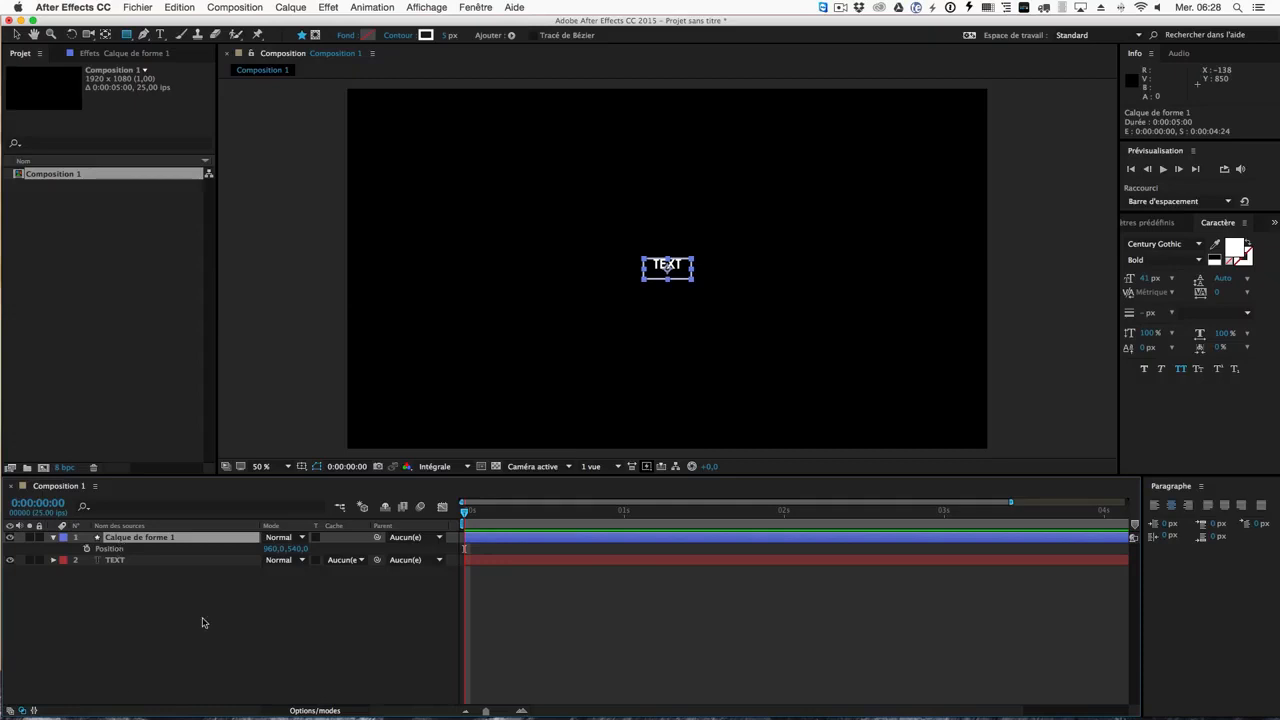
left_click(143, 560)
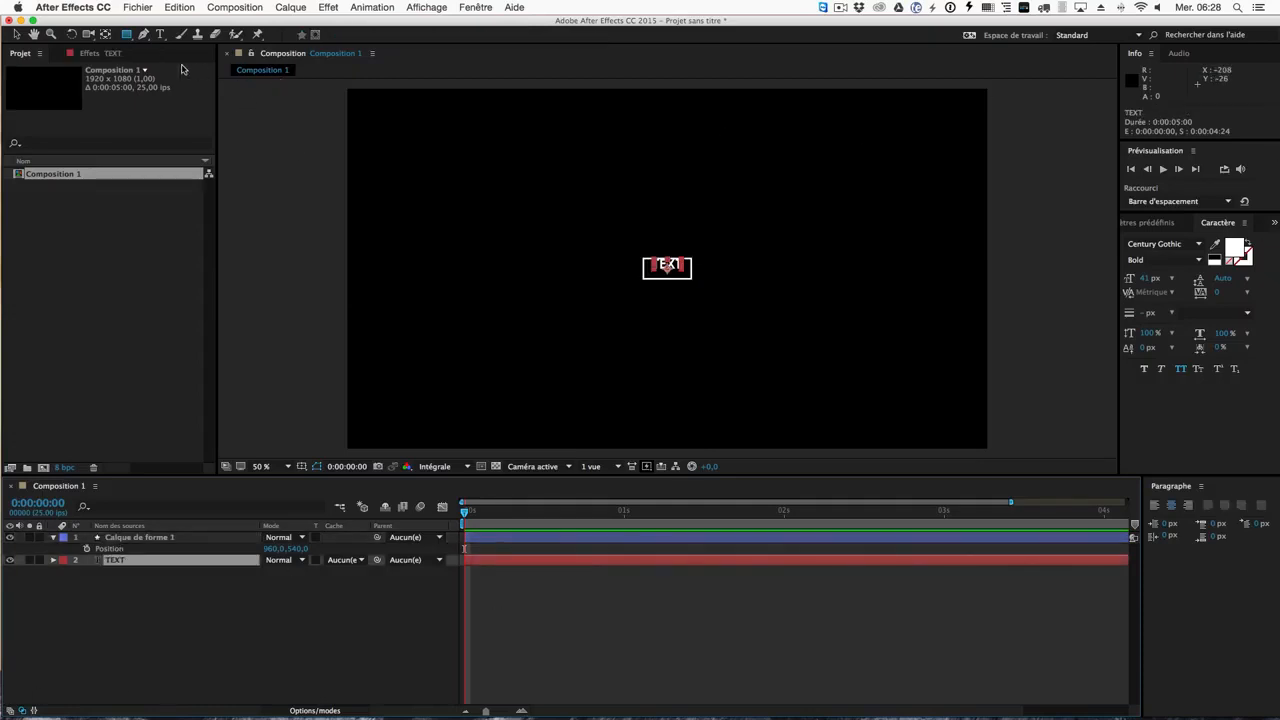
key("p")
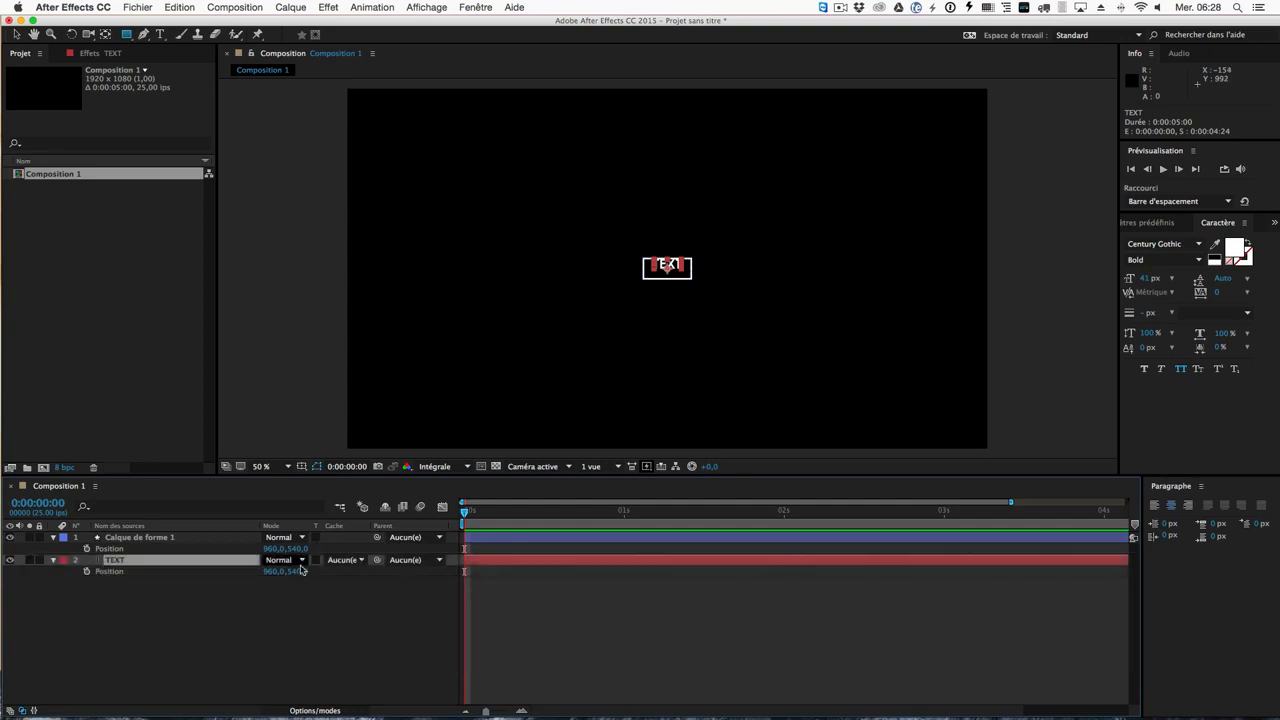
left_click_drag(293, 571, 304, 578)
left_click(309, 666)
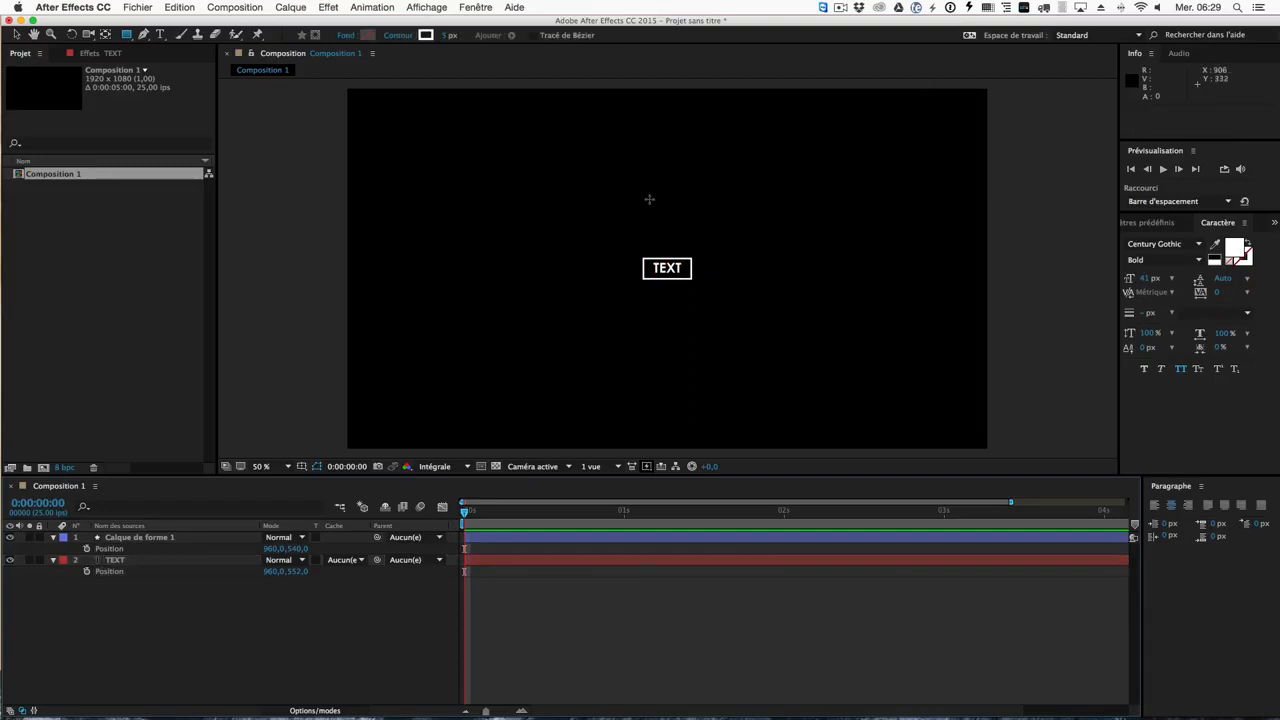
scroll(649, 199, "up", 2)
scroll(649, 199, "down", 1)
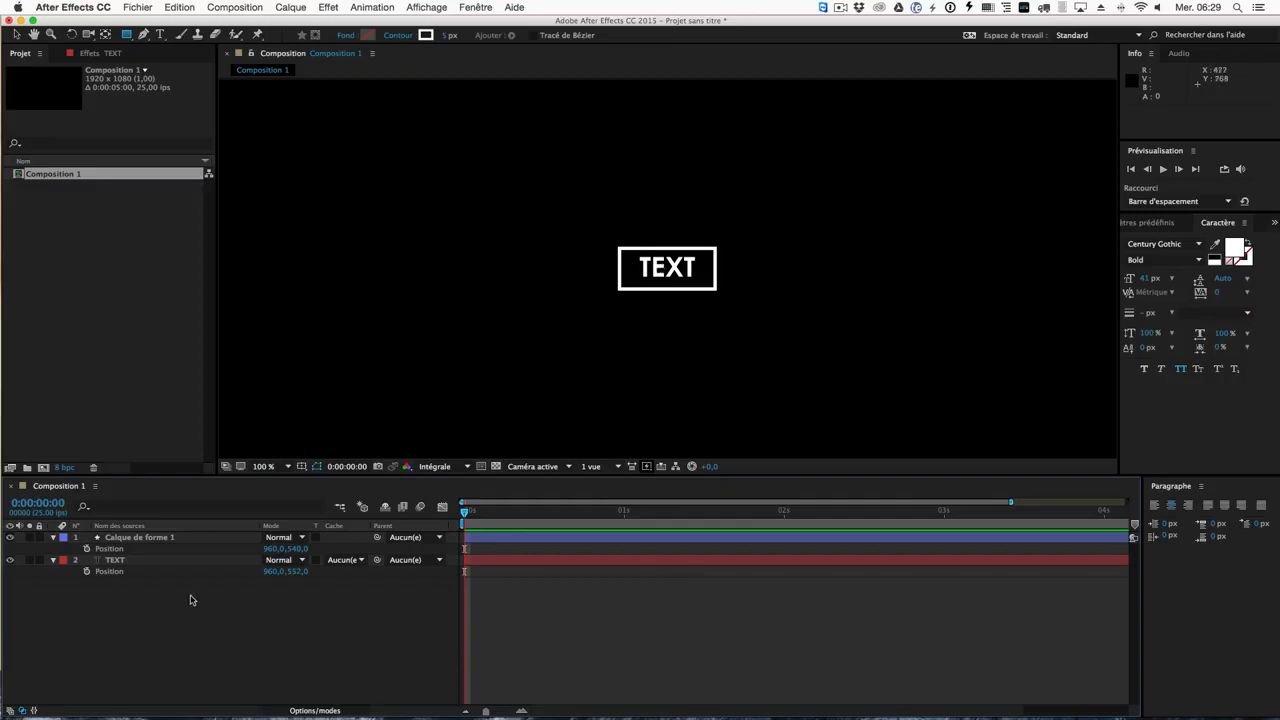
Step: Unlink the rectangle path's size proportions in the shape layer and set only its width to 154.4
left_click(119, 538)
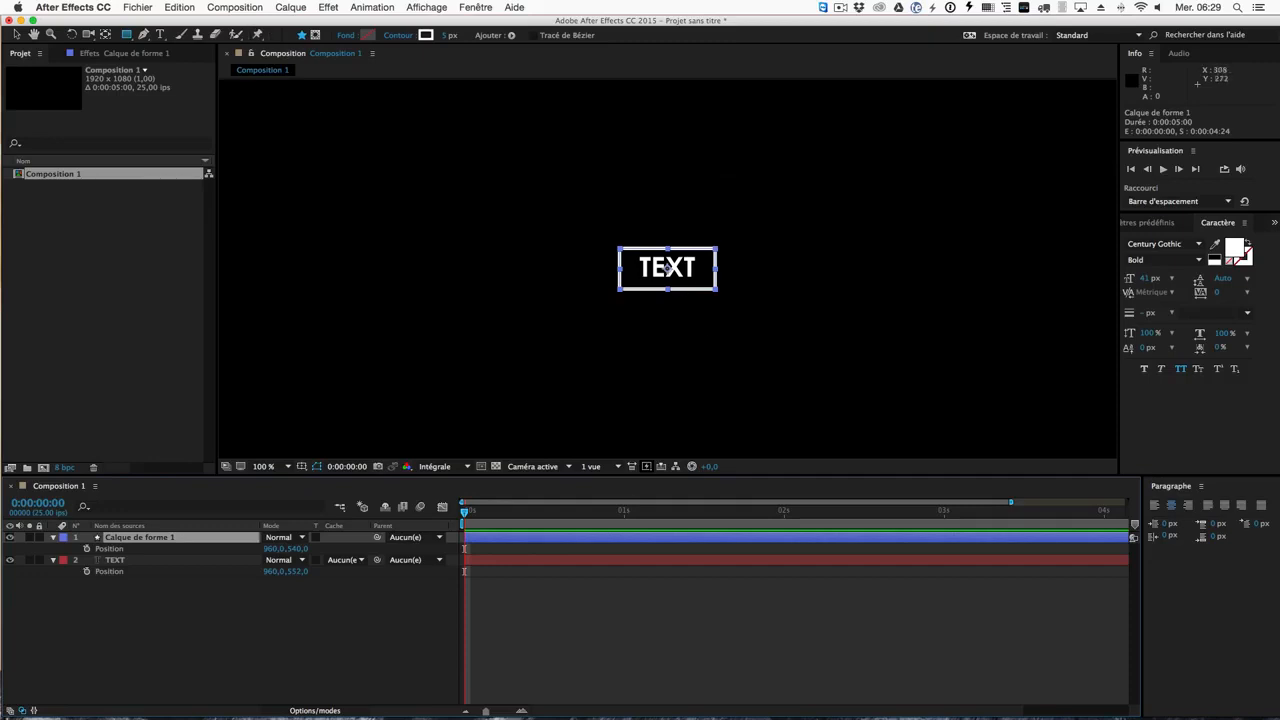
left_click(51, 611)
left_click(131, 540)
left_click(53, 538)
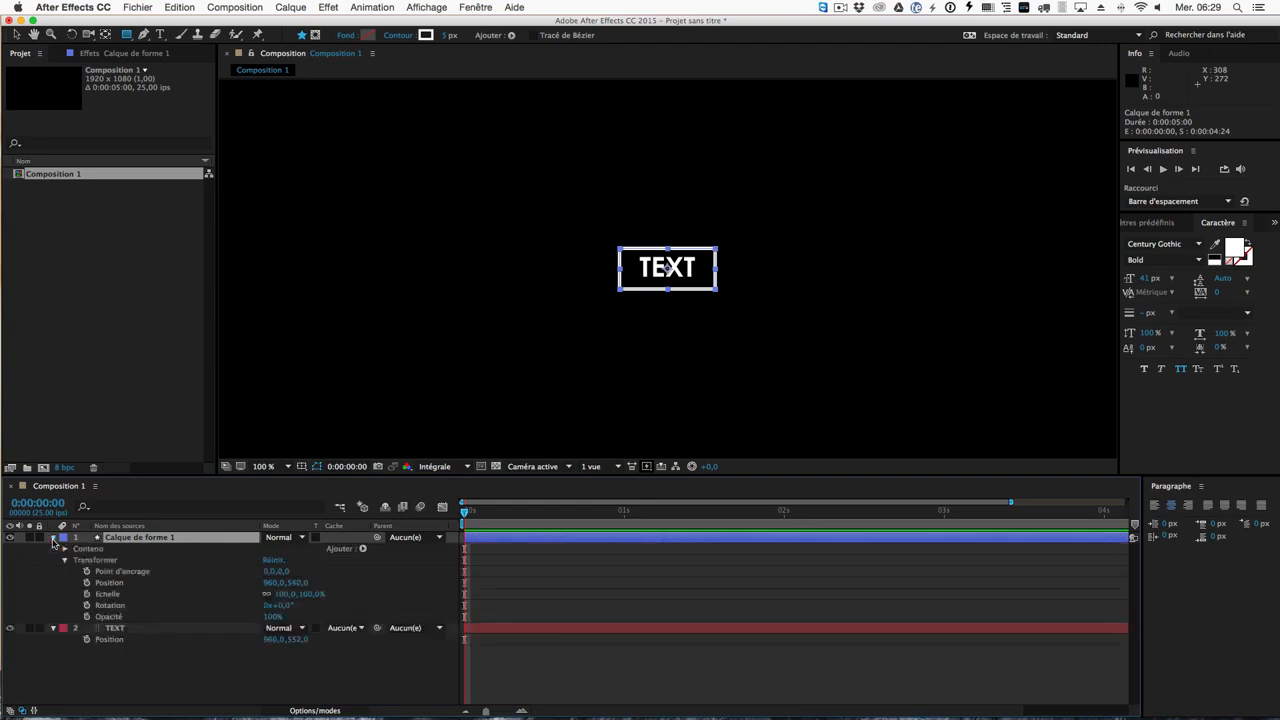
left_click(64, 559)
left_click(64, 549)
left_click(76, 560)
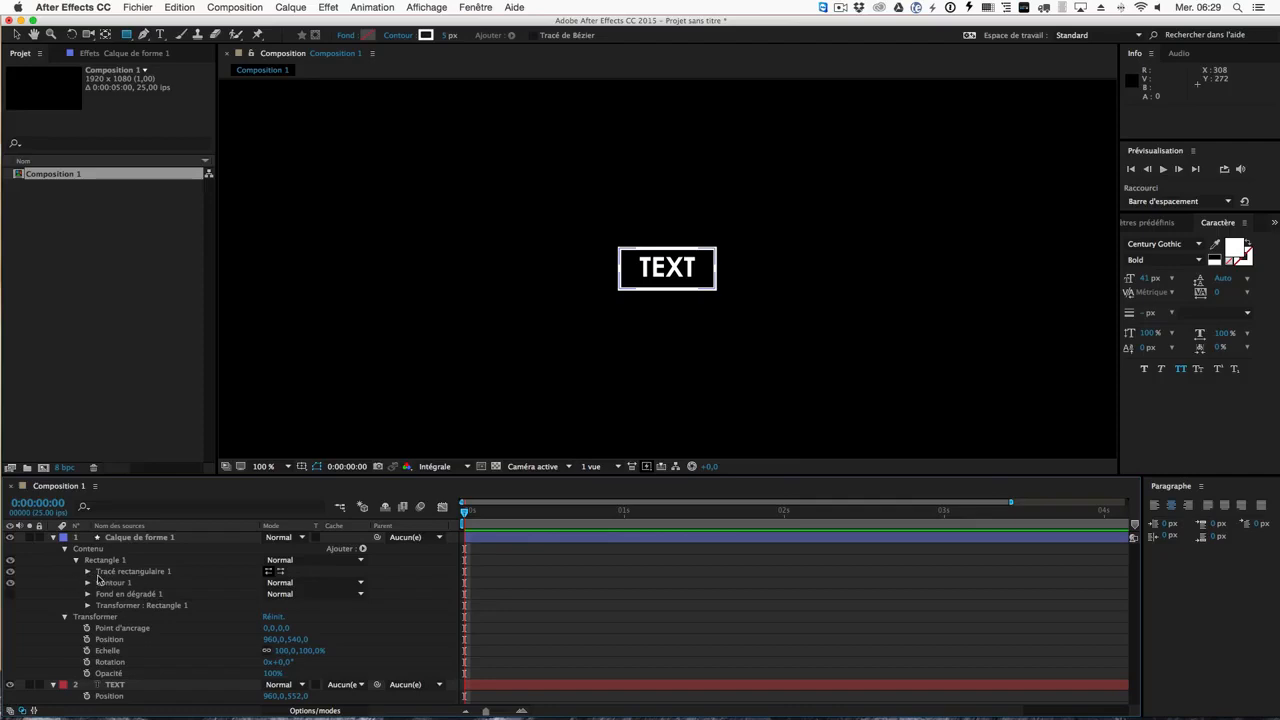
left_click(88, 571)
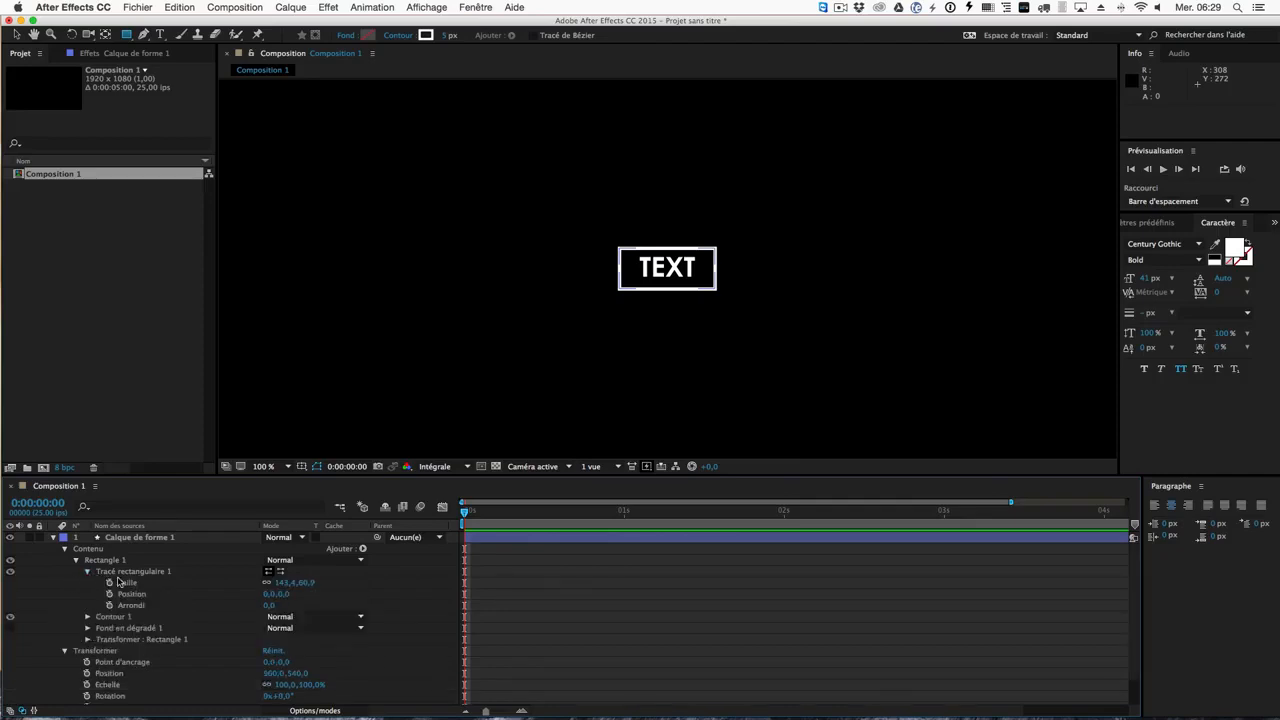
left_click(127, 585)
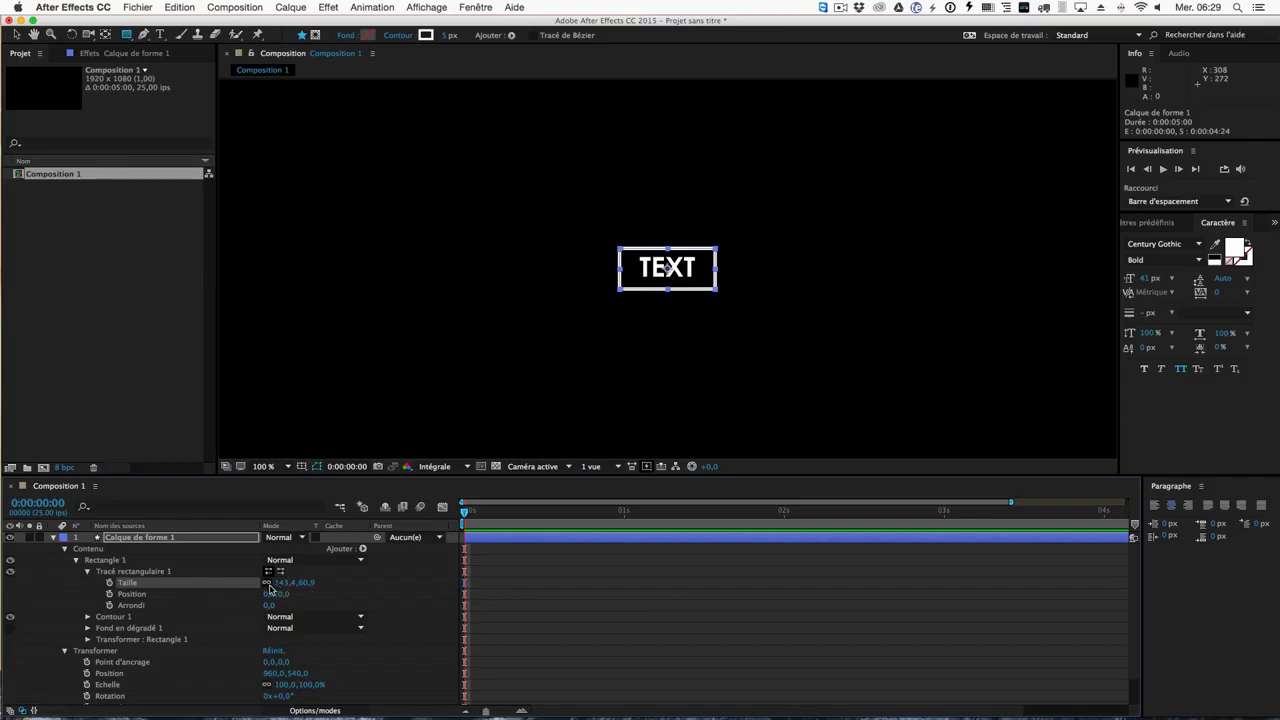
mouse_move(282, 586)
left_mouse_down()
mouse_move(366, 584)
mouse_move(298, 580)
left_mouse_up()
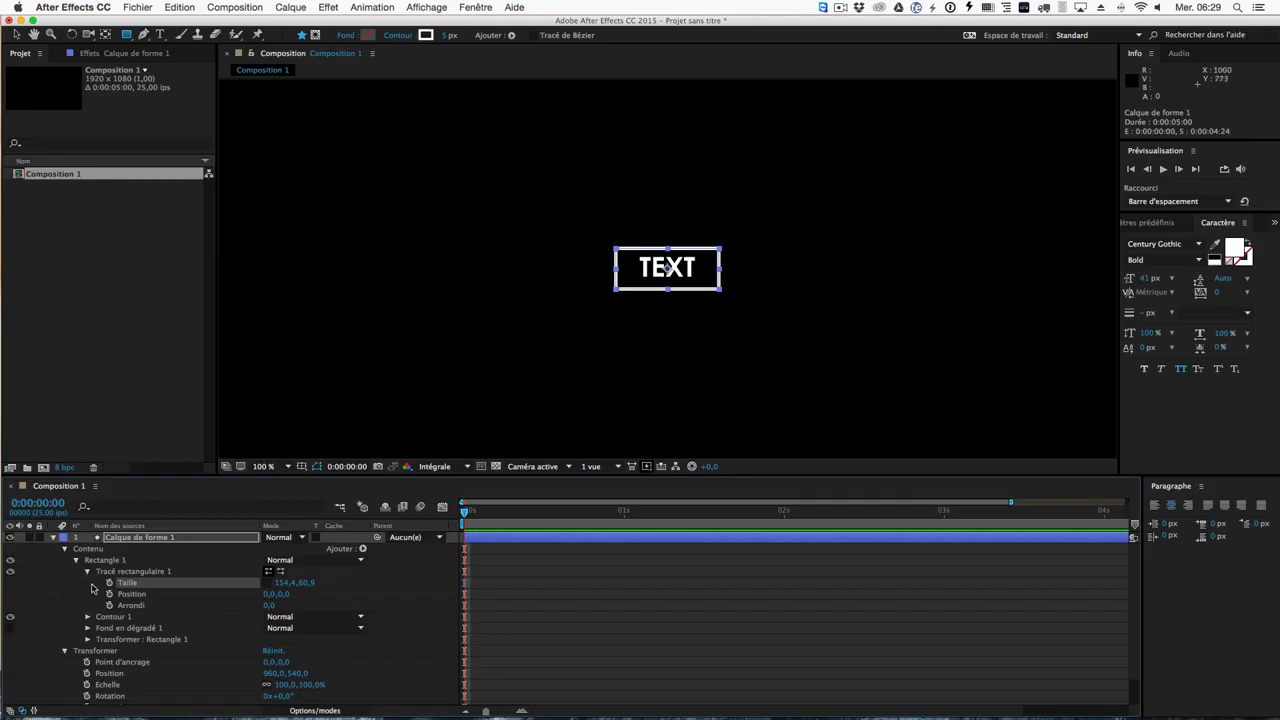
Step: Enable an expression on the rectangle path's size, keep its default text, and select the shape layer
key("alt")
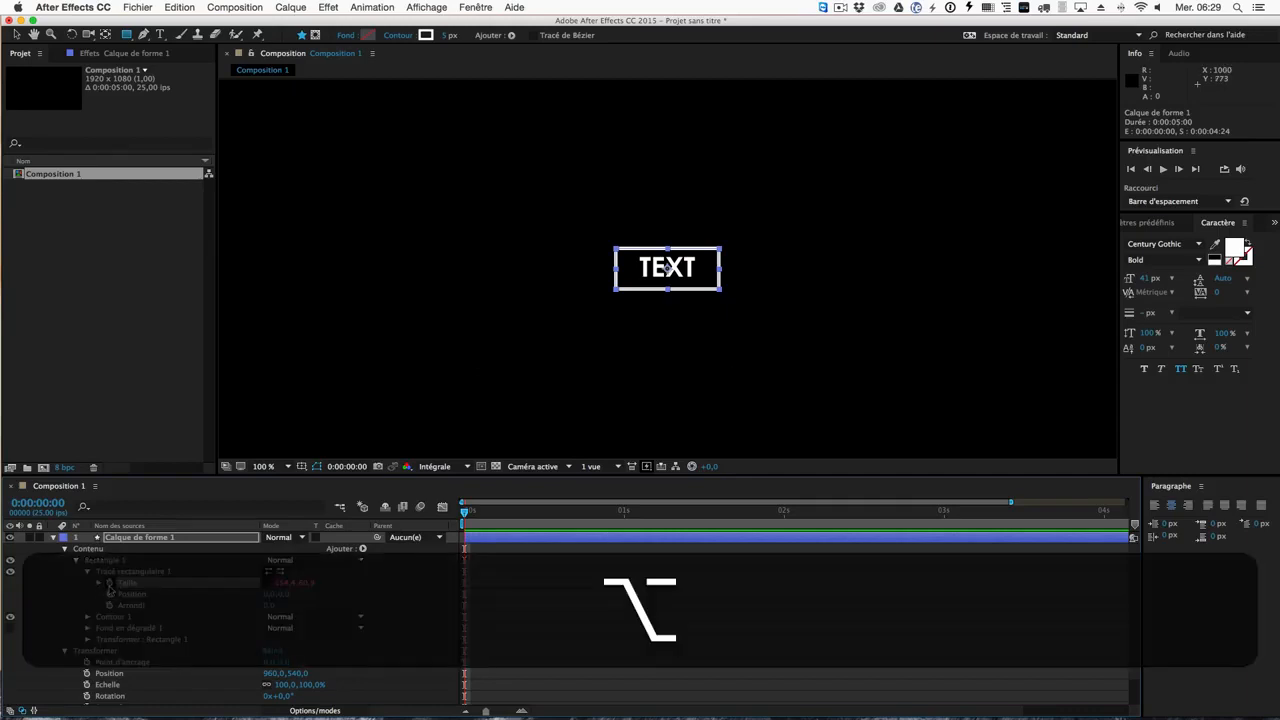
left_click(109, 583, "alt")
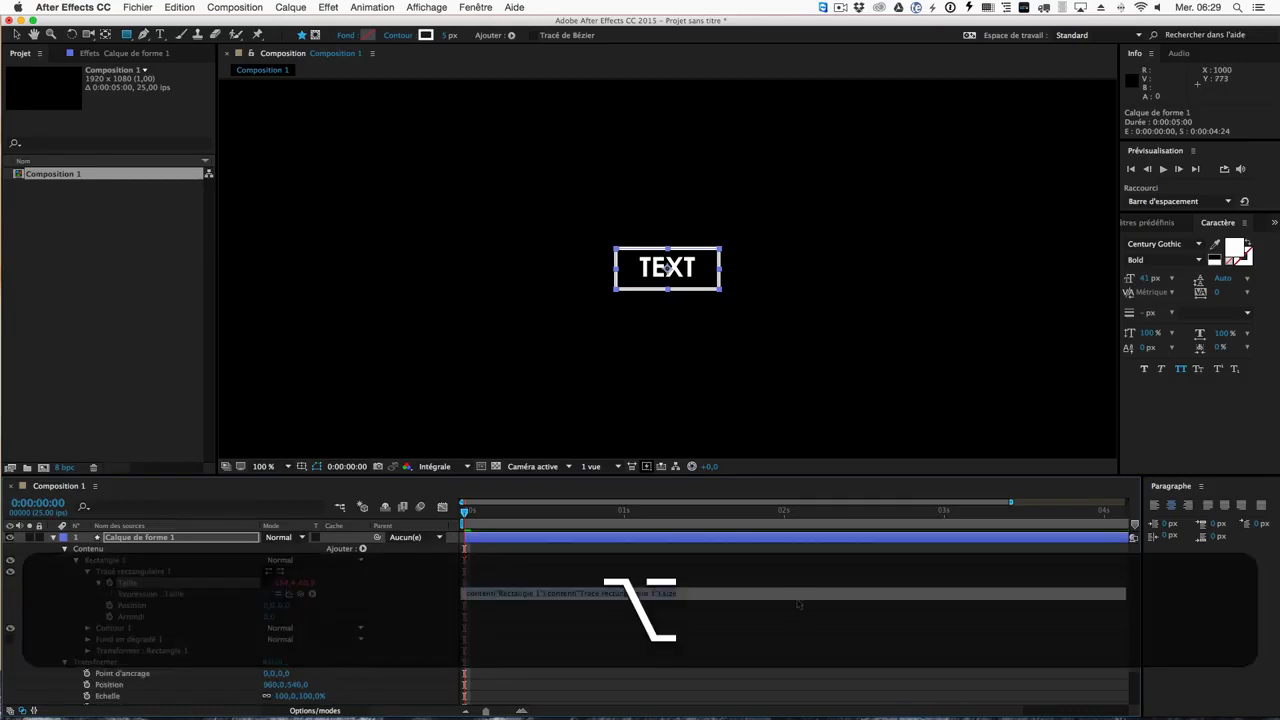
left_click(345, 608)
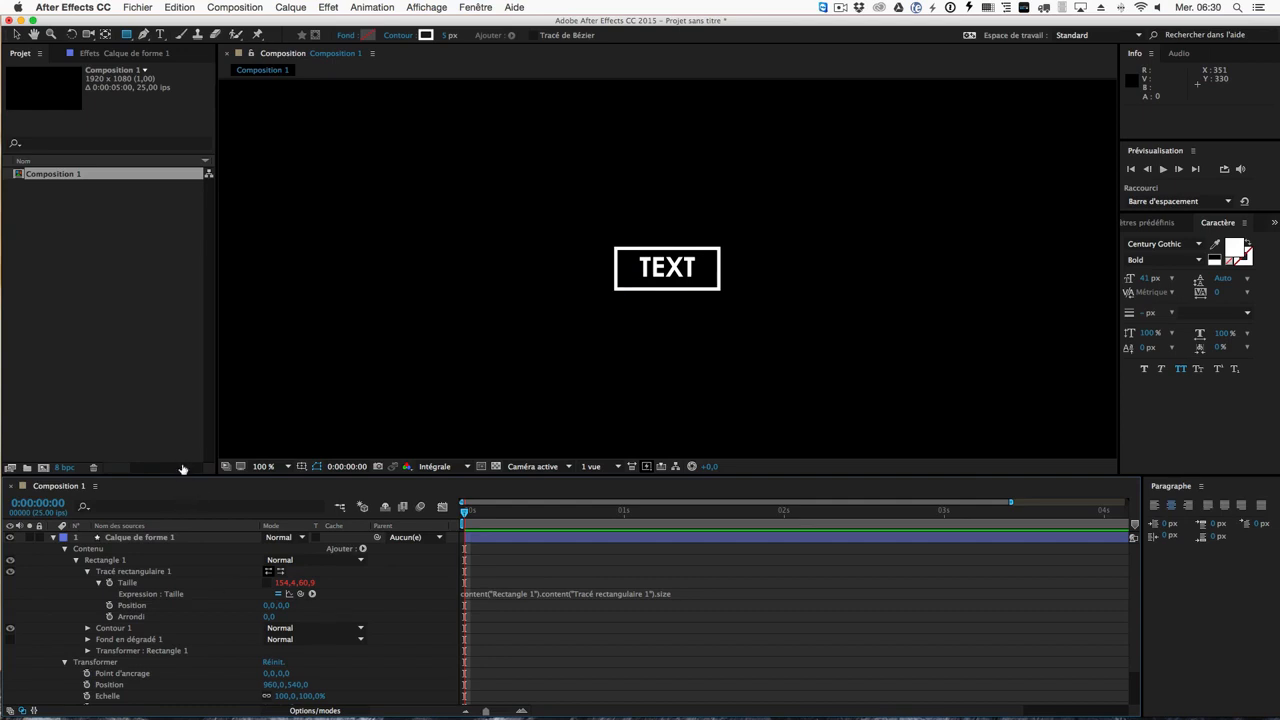
left_click(134, 539)
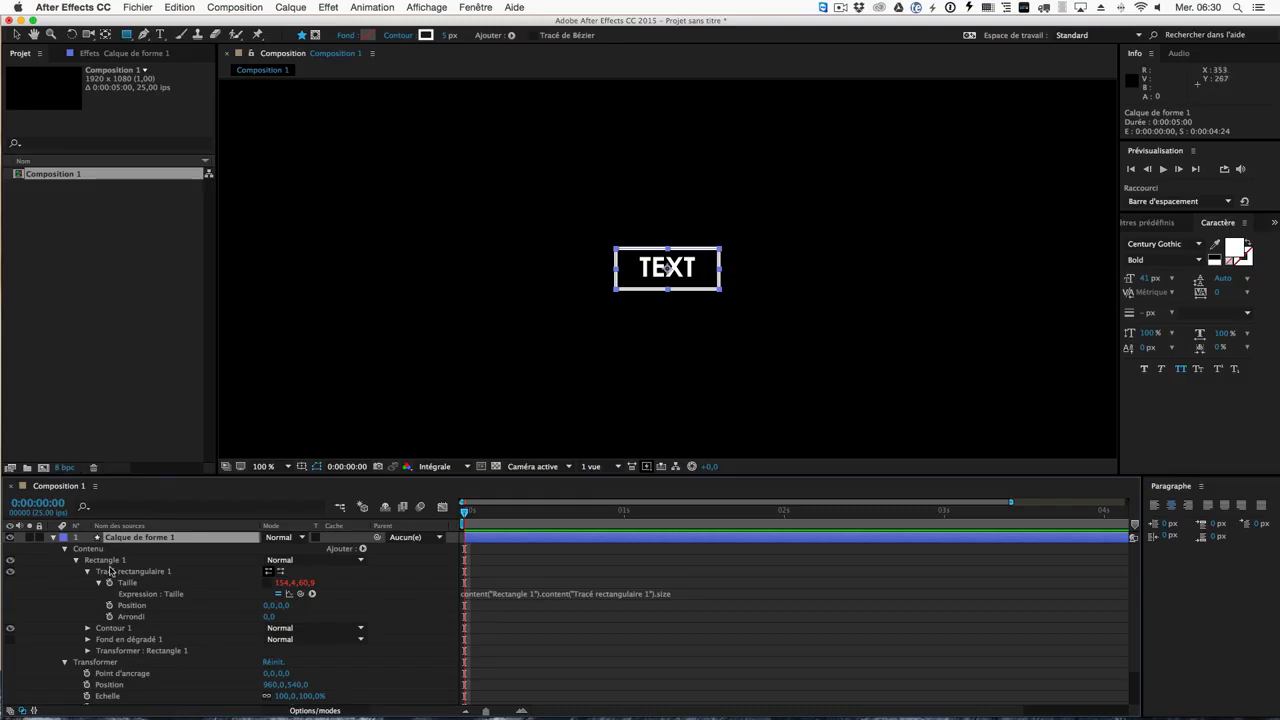
Step: Add a Slider Control effect (Paramètre glissière) to the shape layer and rename it X
left_click(289, 7)
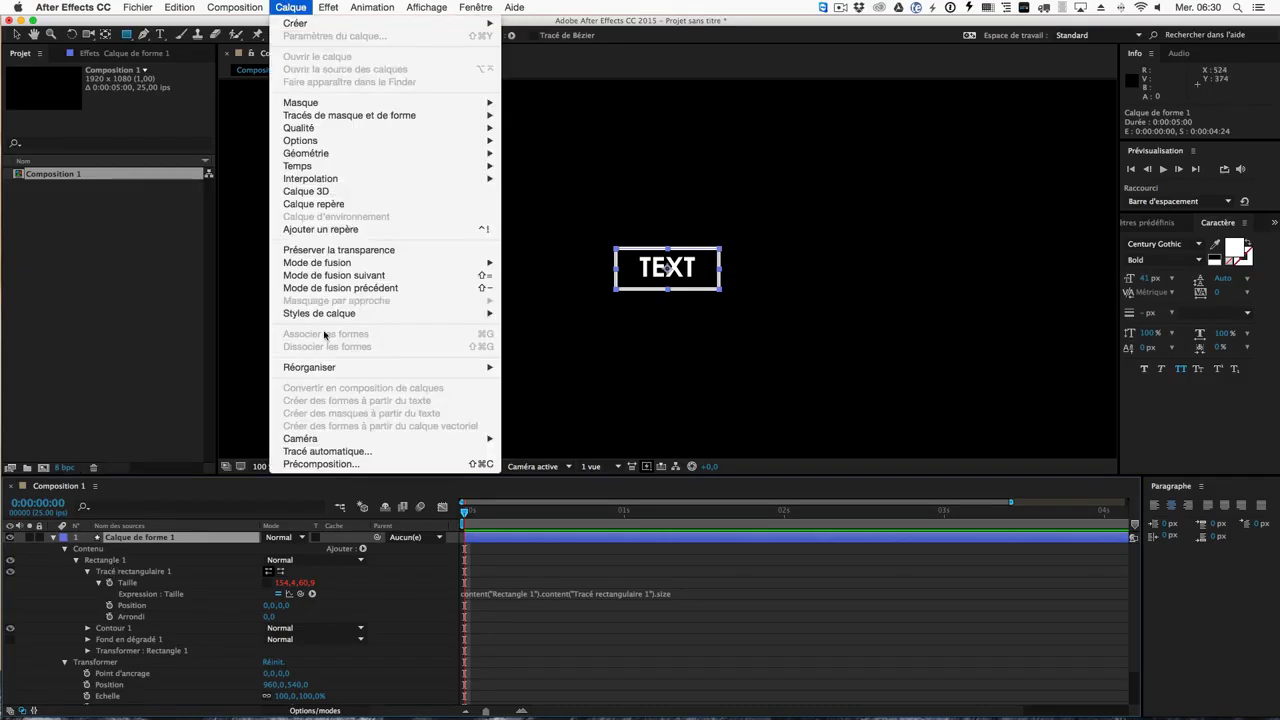
mouse_move(377, 6)
mouse_move(336, 8)
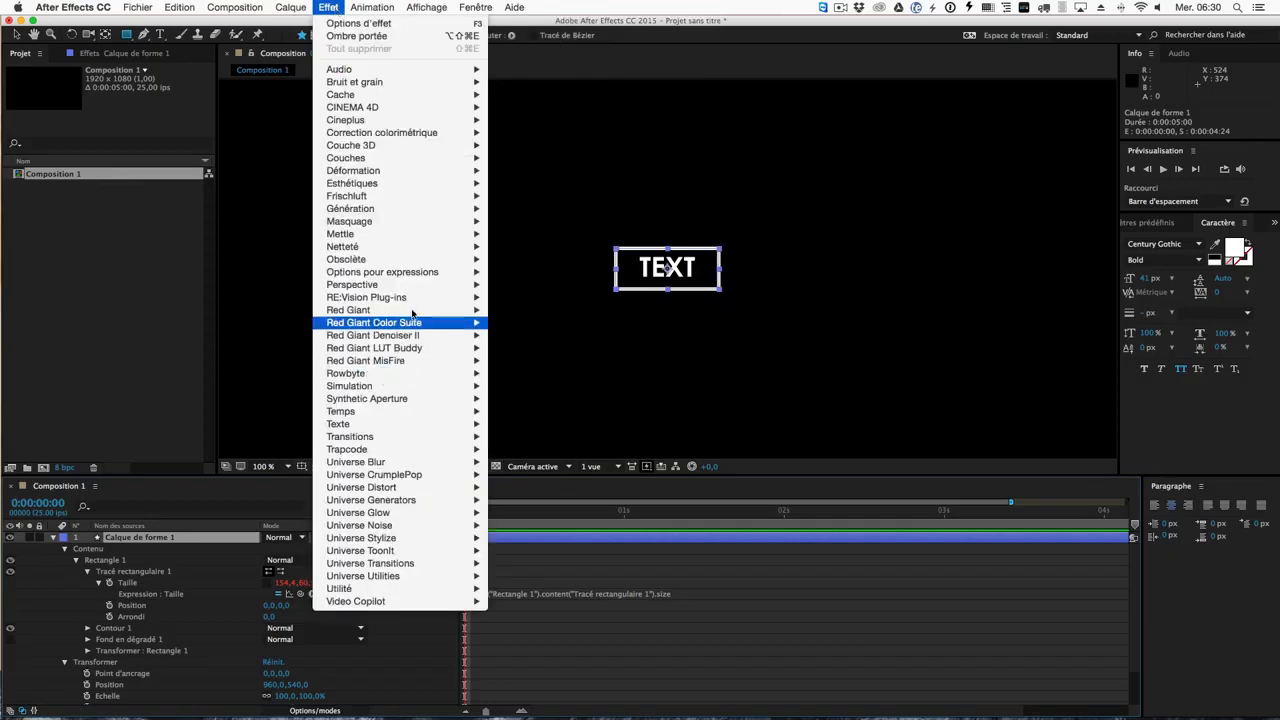
mouse_move(420, 272)
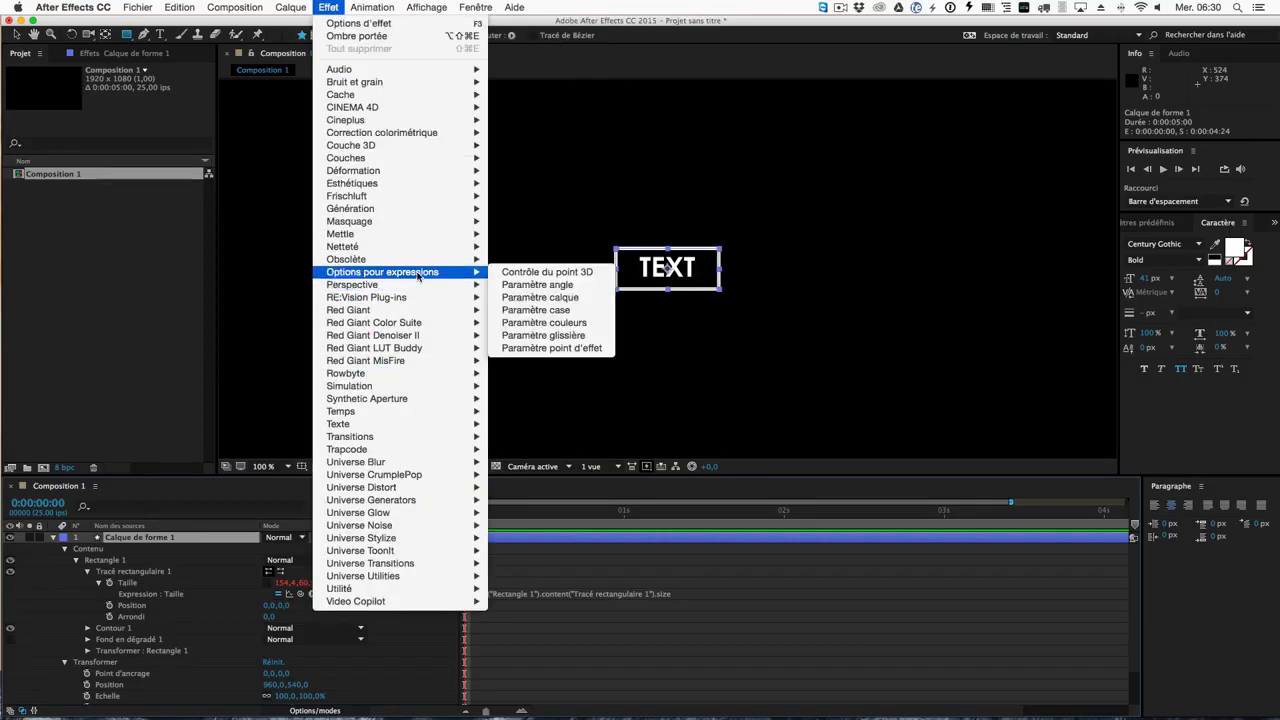
left_click(543, 335)
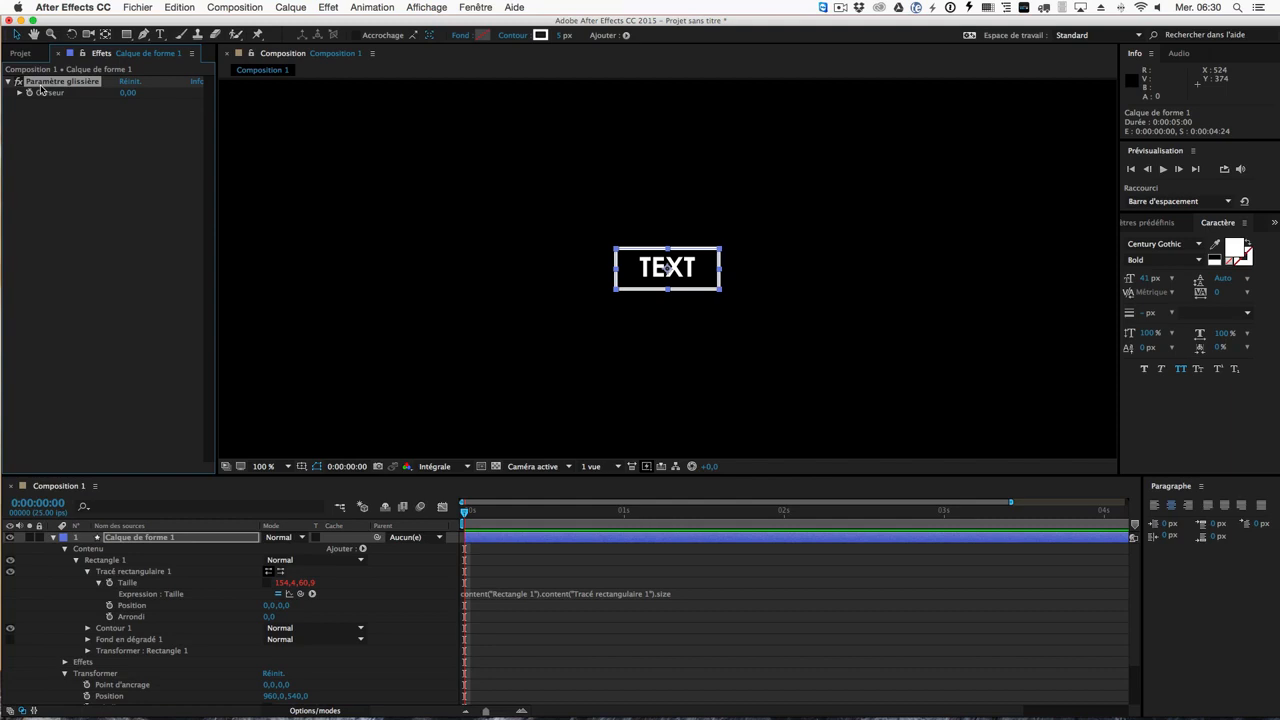
key("Return")
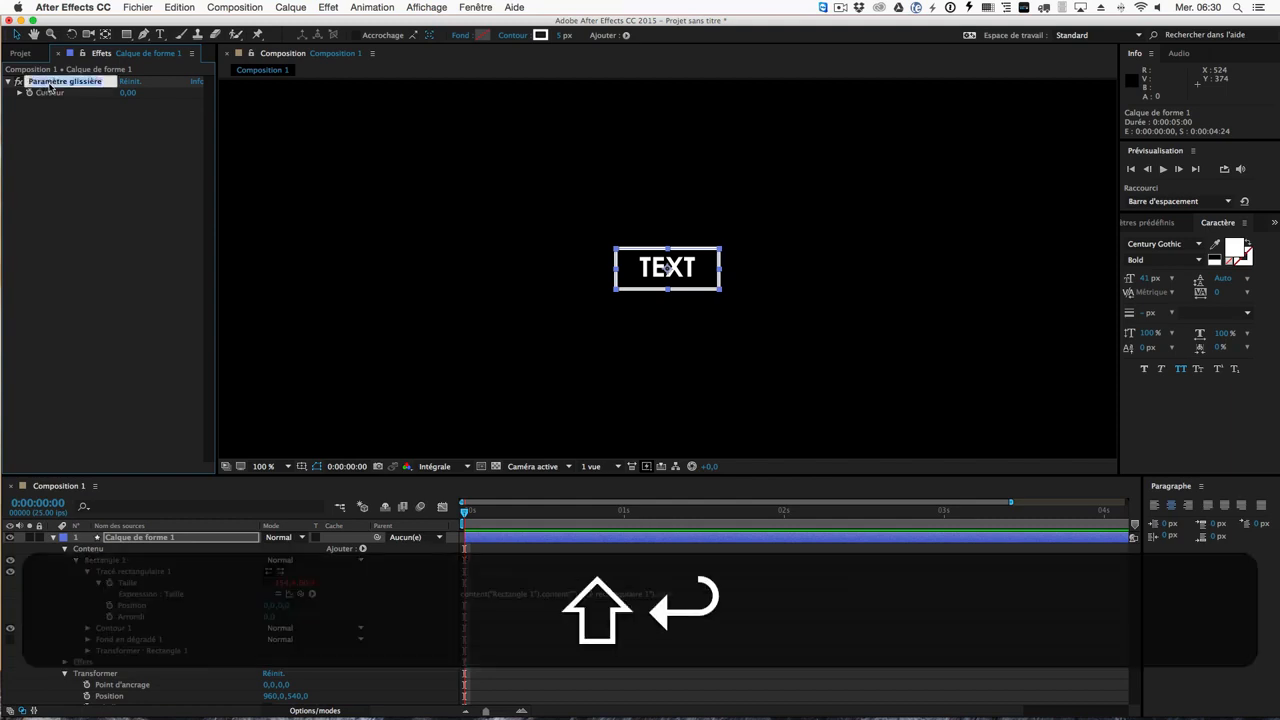
type("X")
left_click(38, 90)
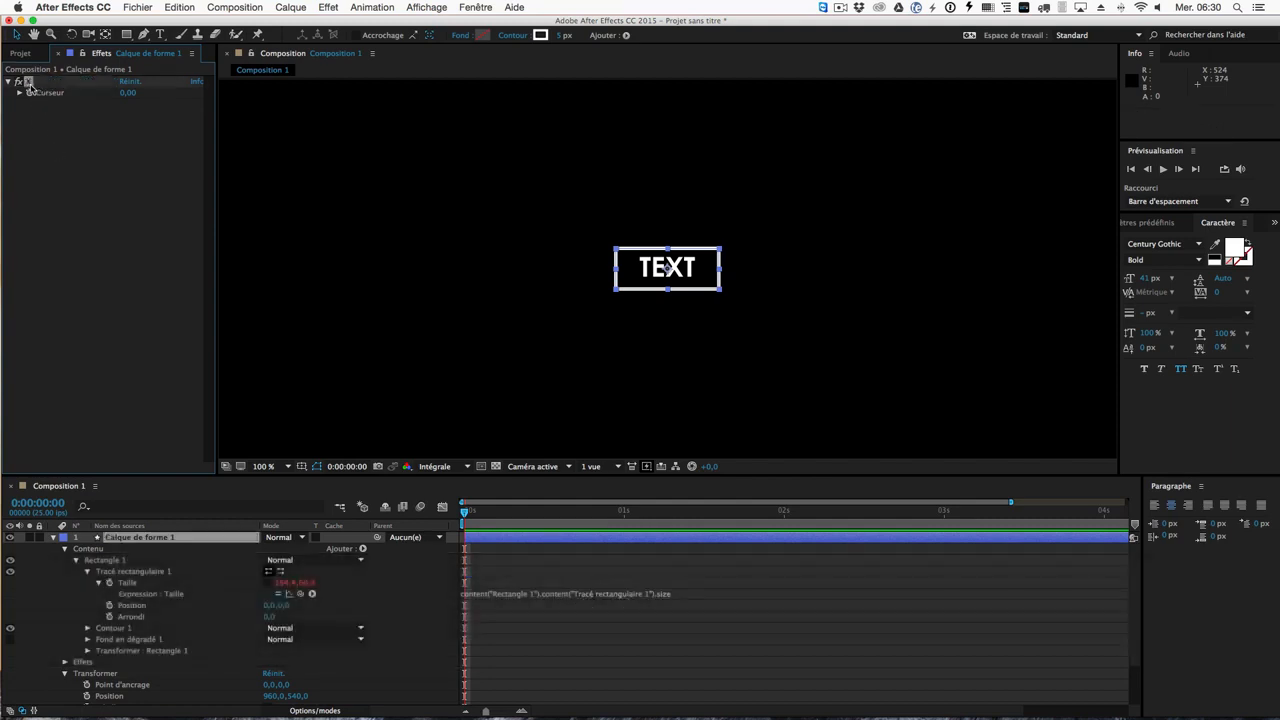
Step: Duplicate the X slider effect and rename the copy Y
key("super+d")
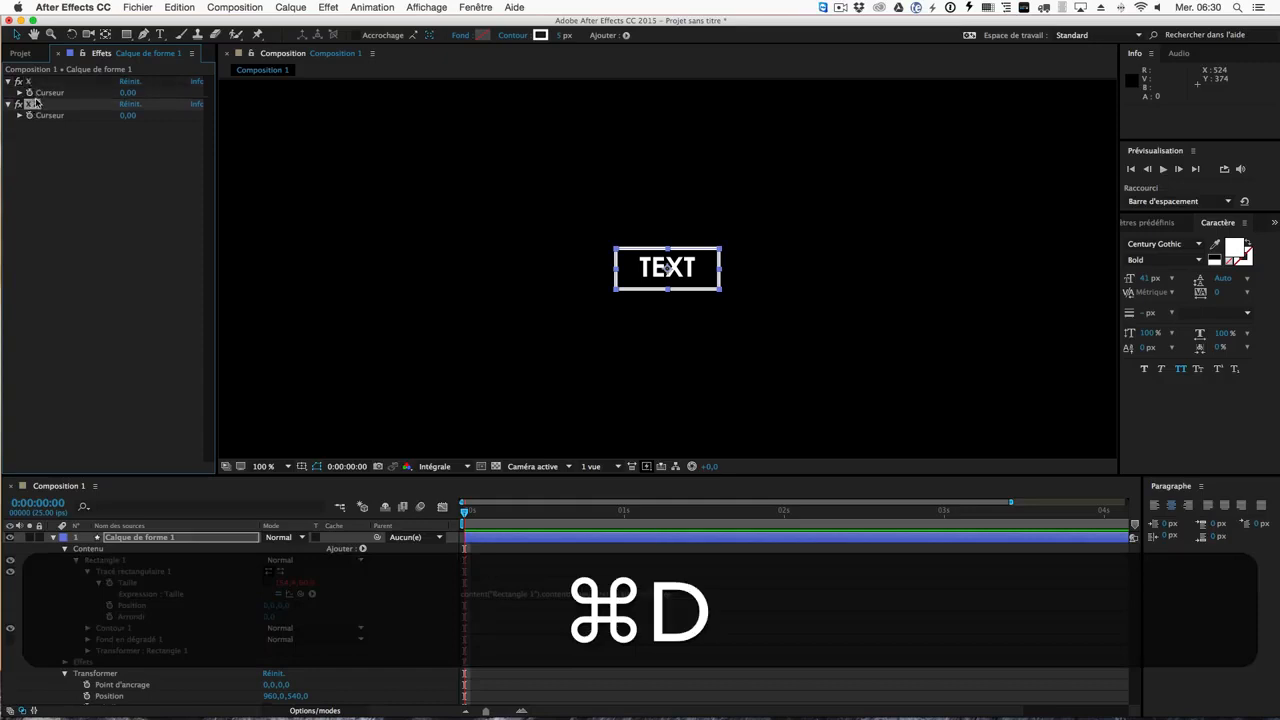
key("Return")
type("Y")
left_click(53, 195)
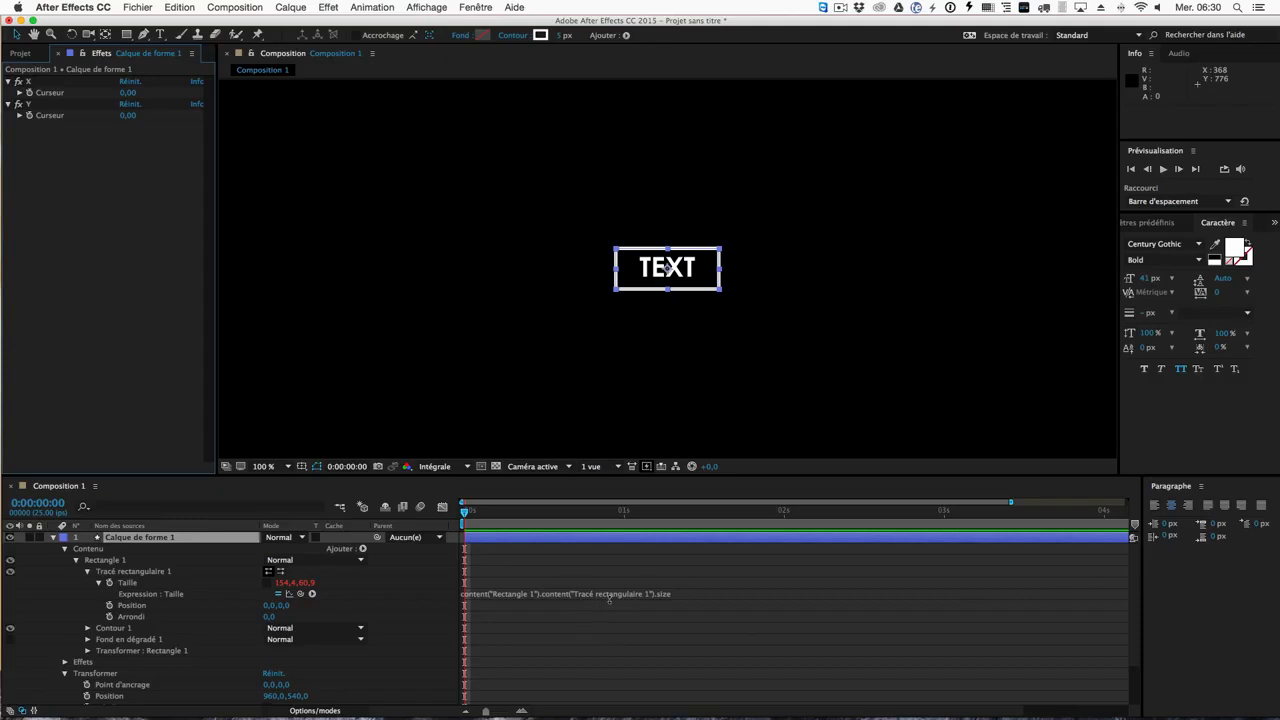
left_click(617, 593)
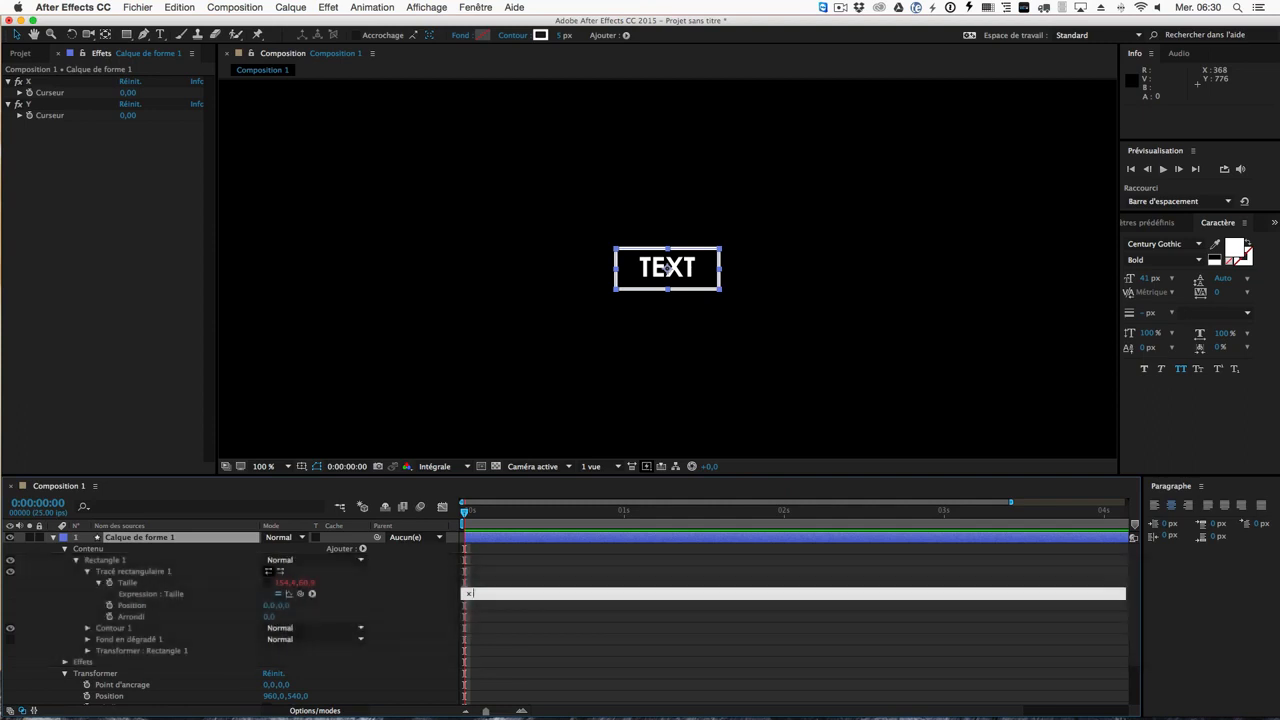
key("BackSpace")
key("BackSpace")
key("super+z")
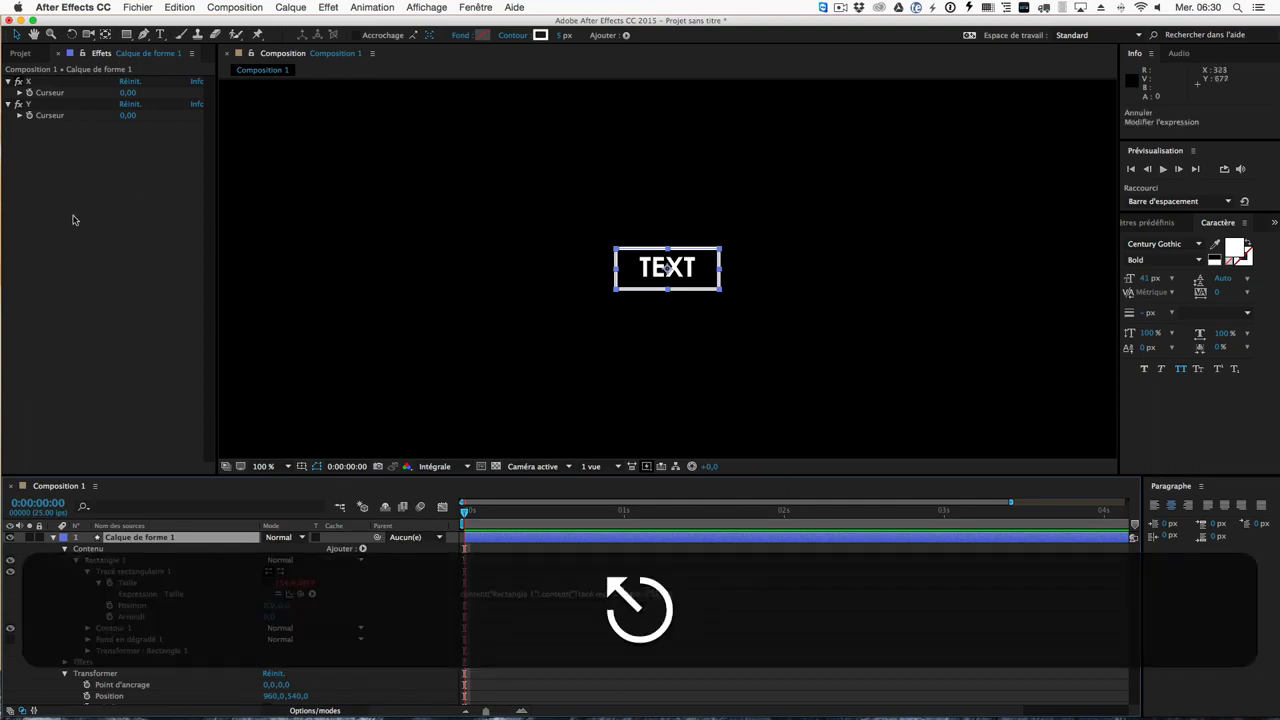
Step: Rename the X slider effect X_Size and the Y slider effect Y_Size
left_click(30, 82)
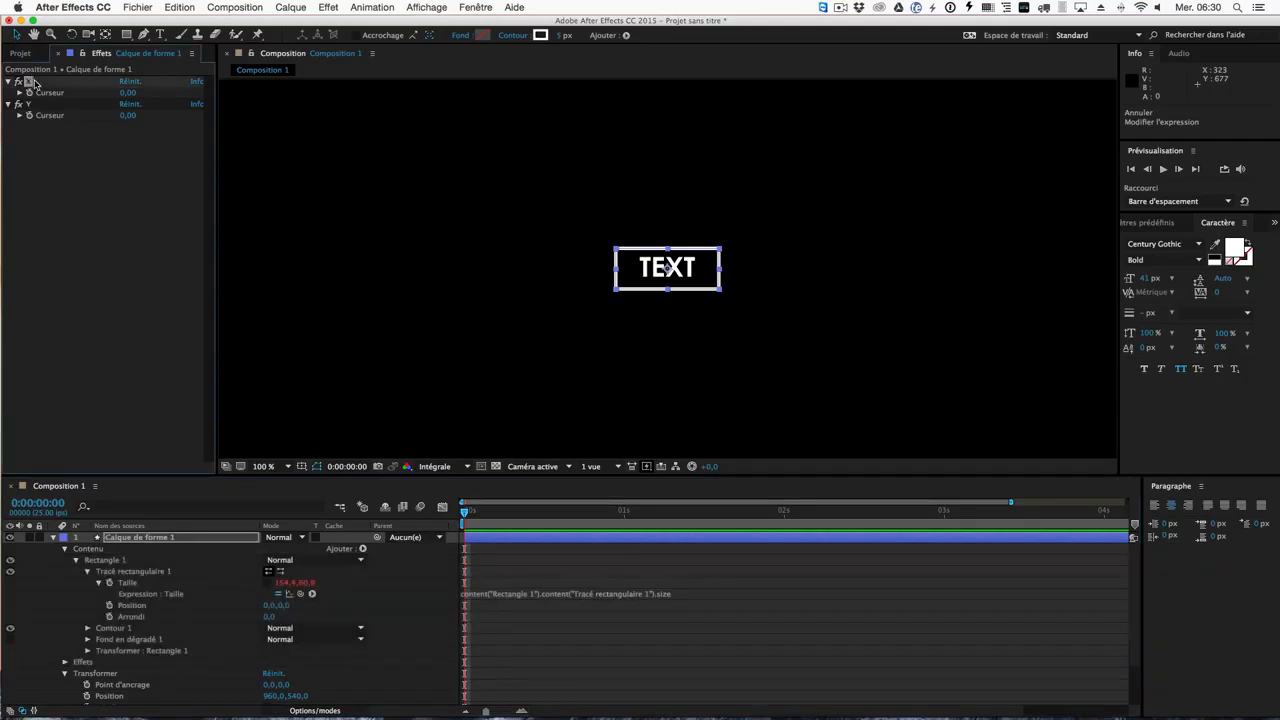
key("Return")
key("Right")
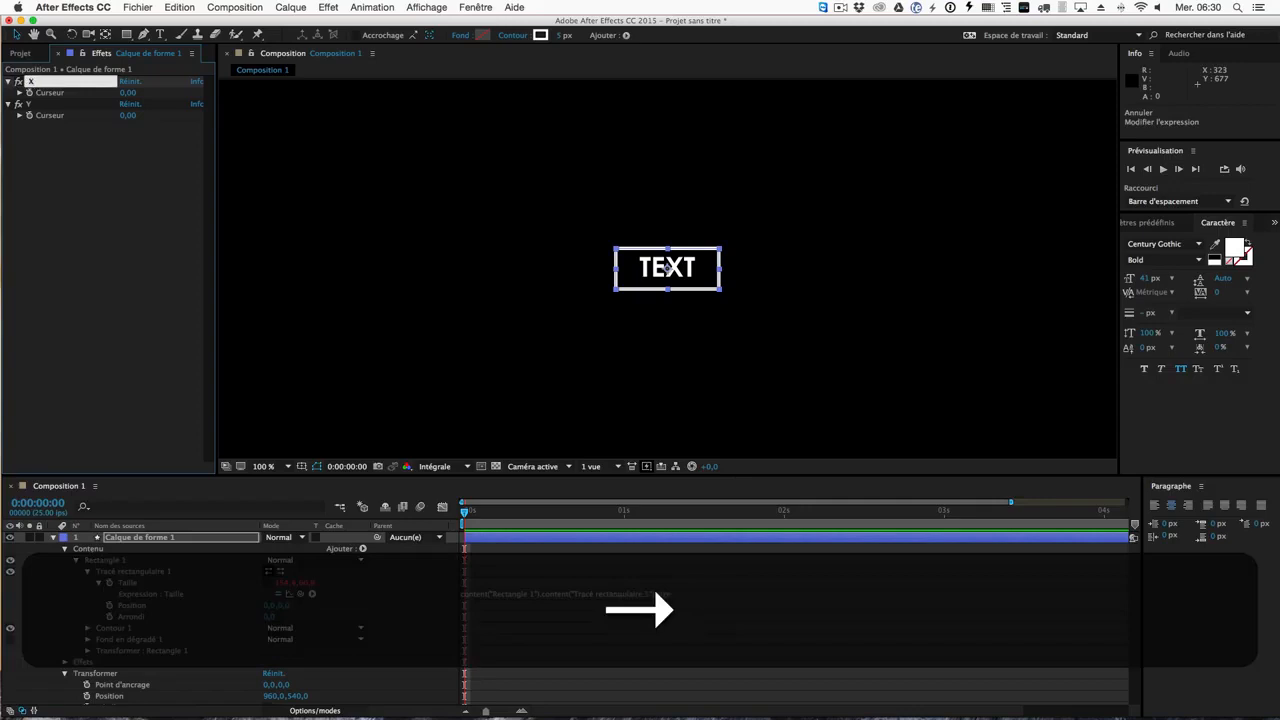
type("_SI")
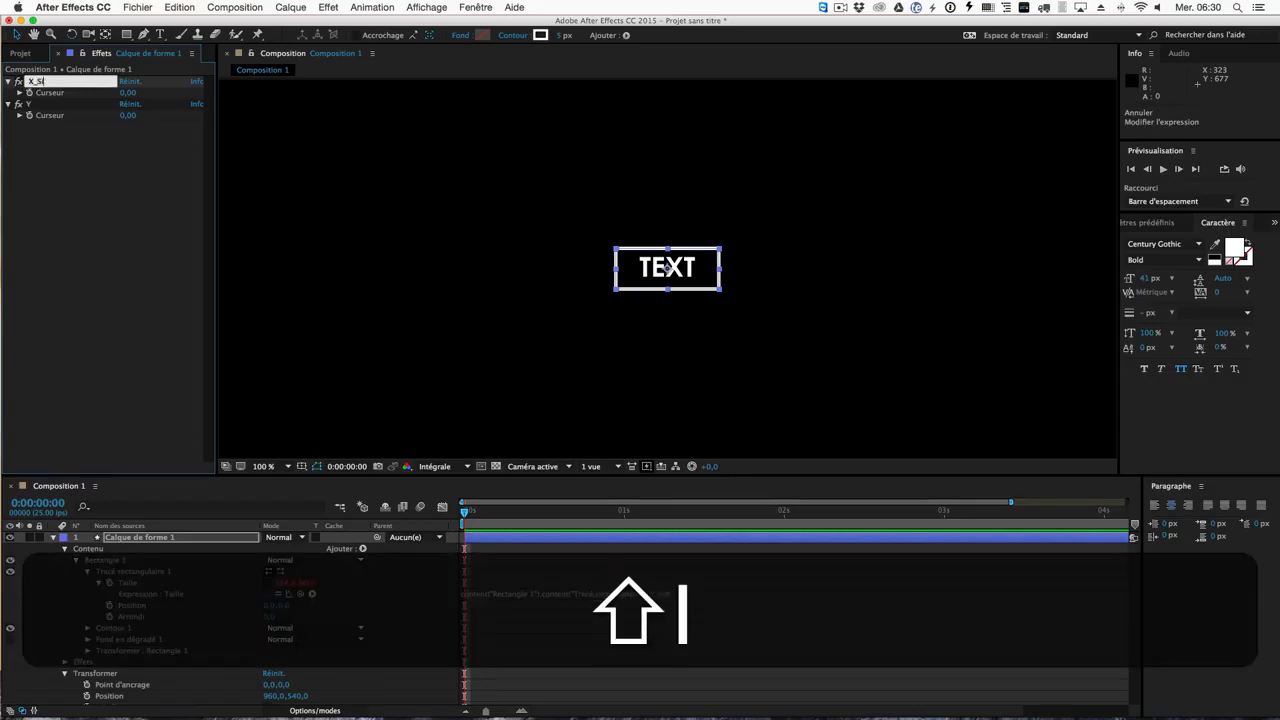
type("ze")
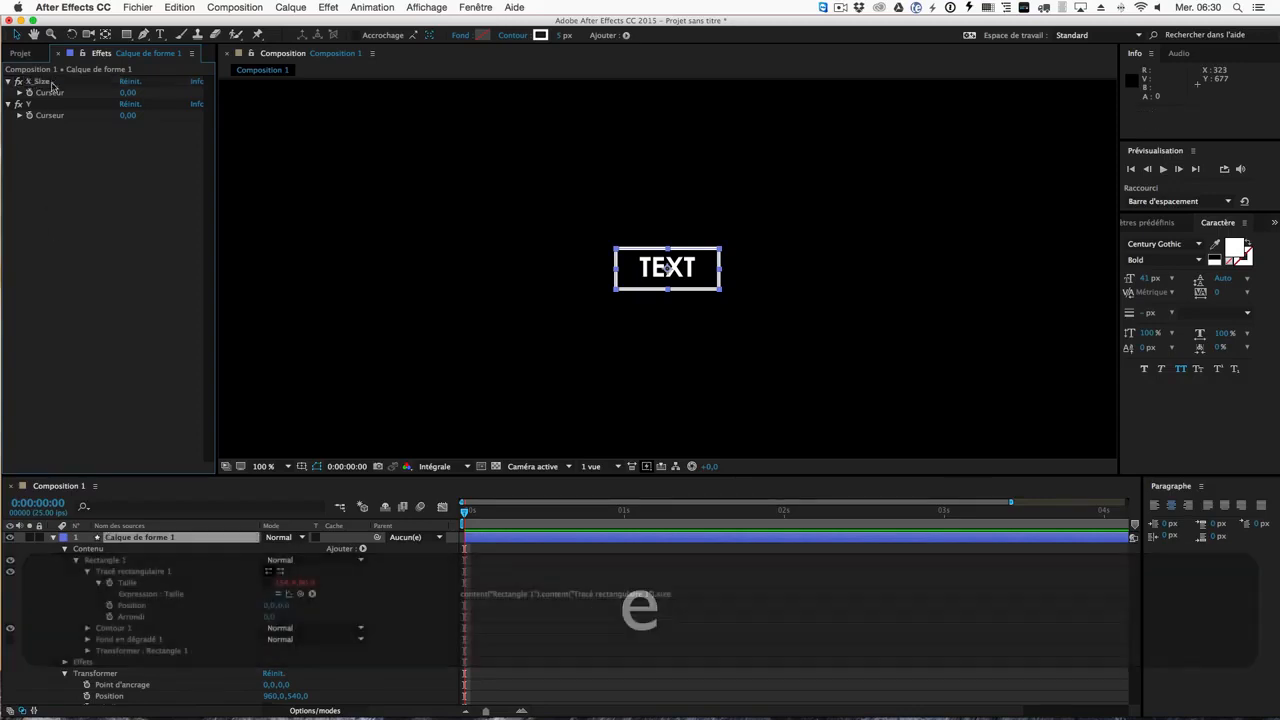
left_click(36, 105)
key("Return")
type("Y_Size")
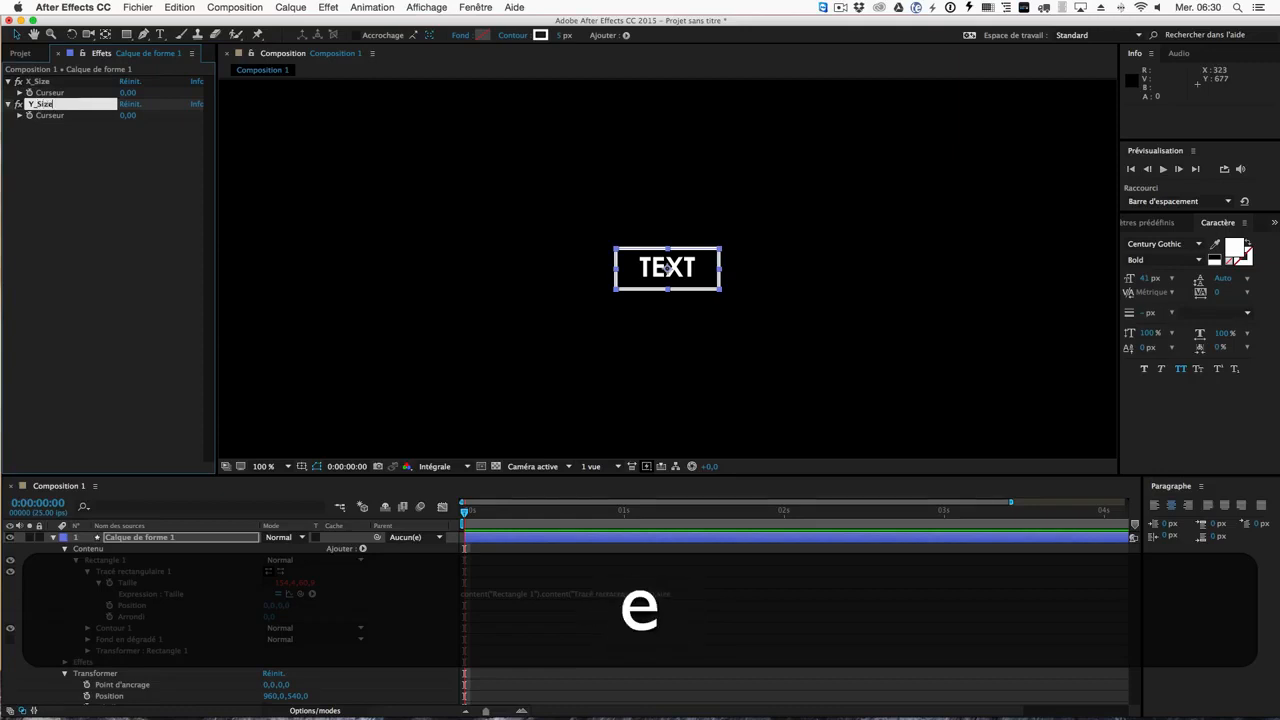
key("Return")
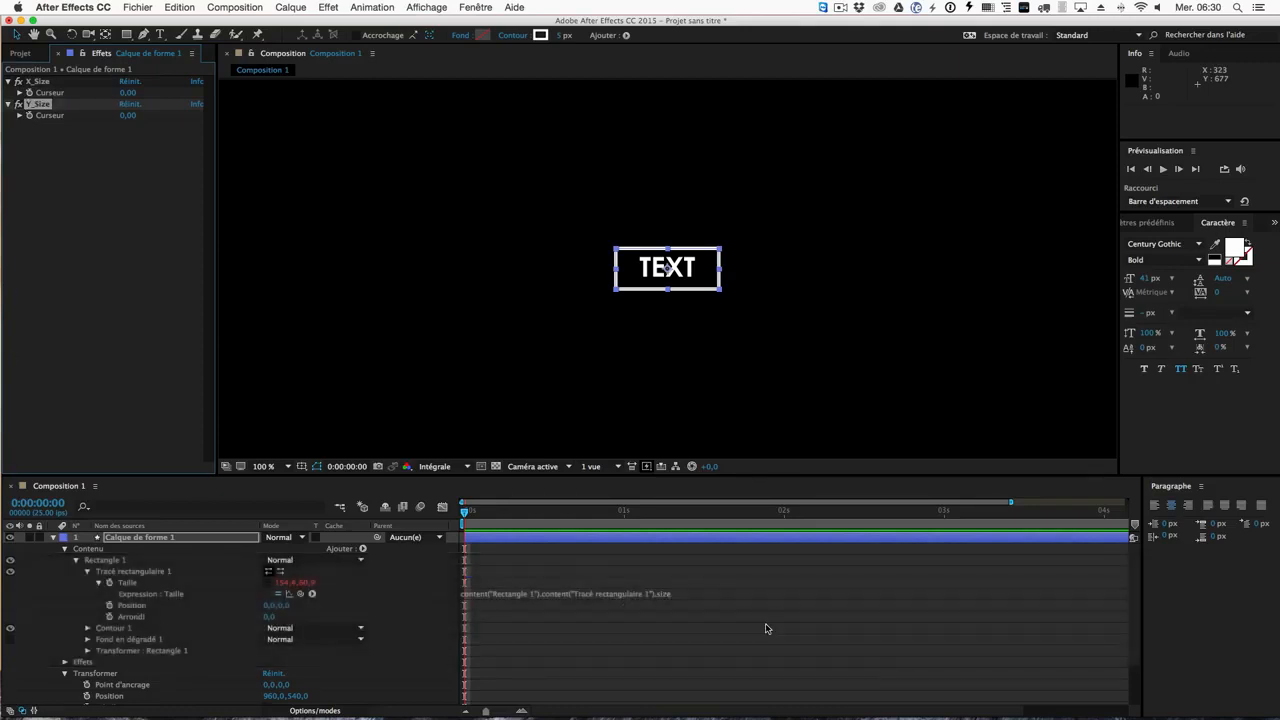
Step: Replace the rectangle size expression with a variable X_Size linked to the X_Size slider: X_Size = effect("X_Size")("Curseur");
left_click(617, 595)
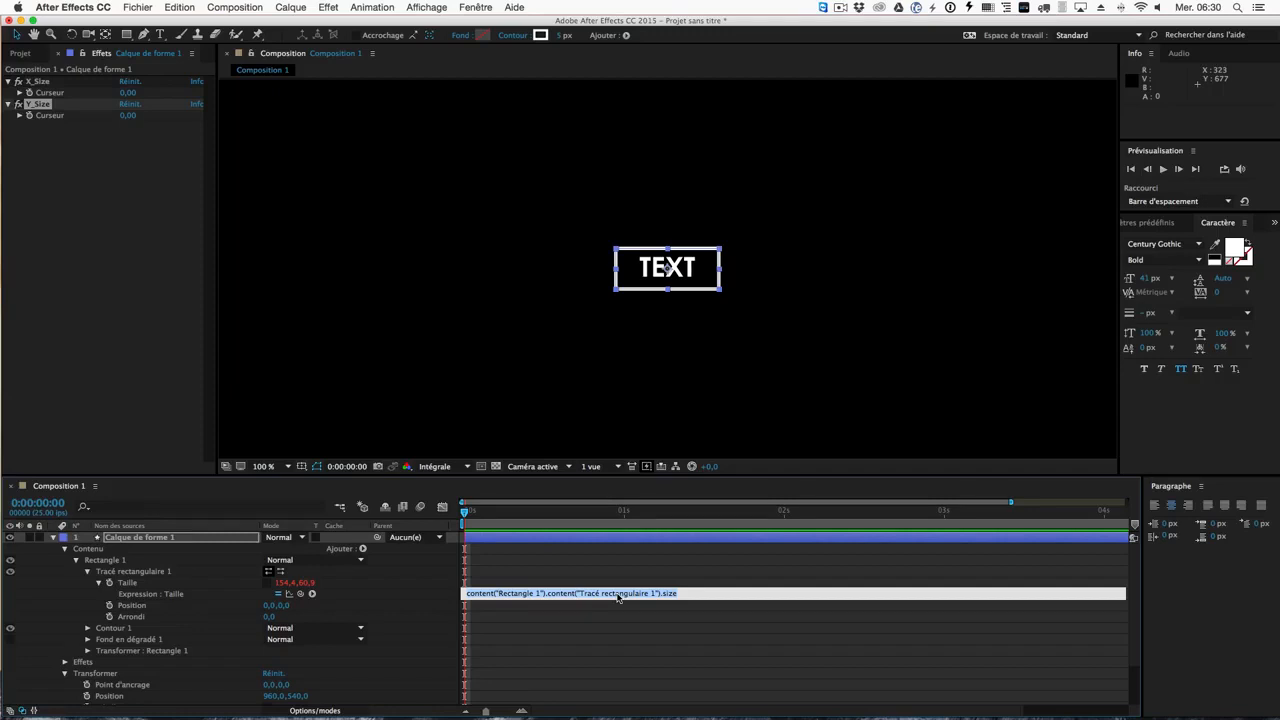
type("X_")
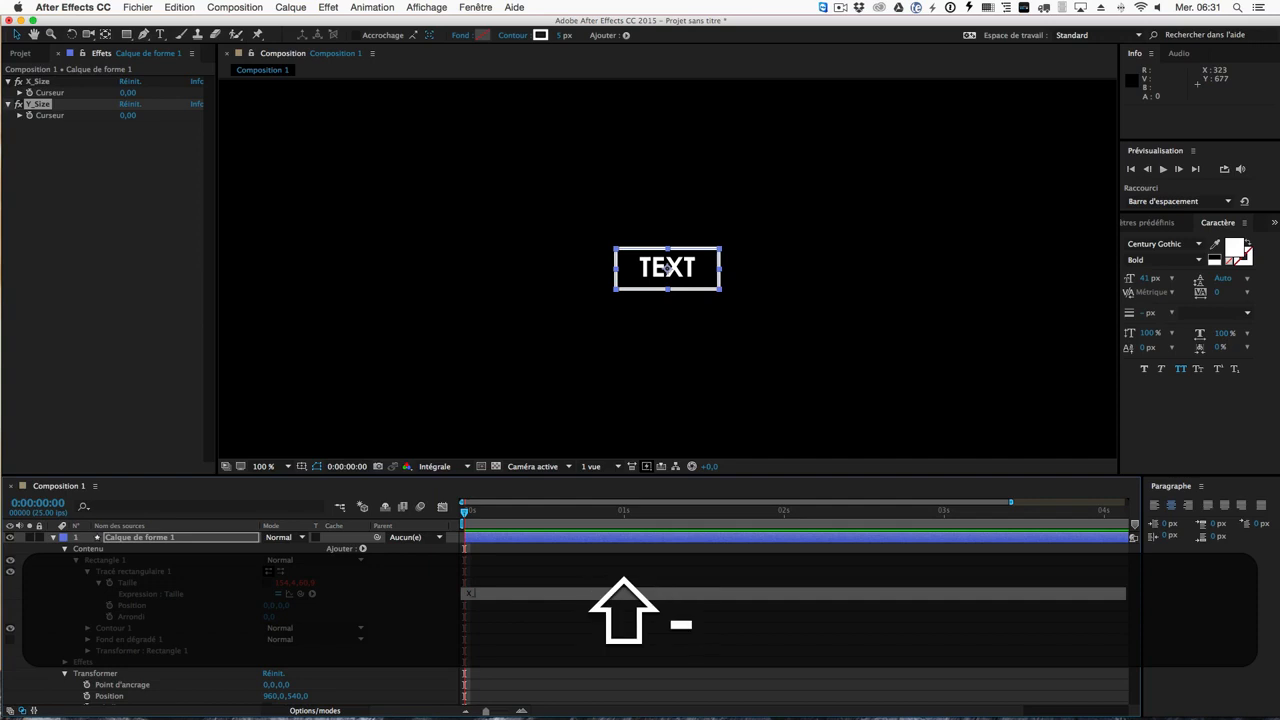
type("Size")
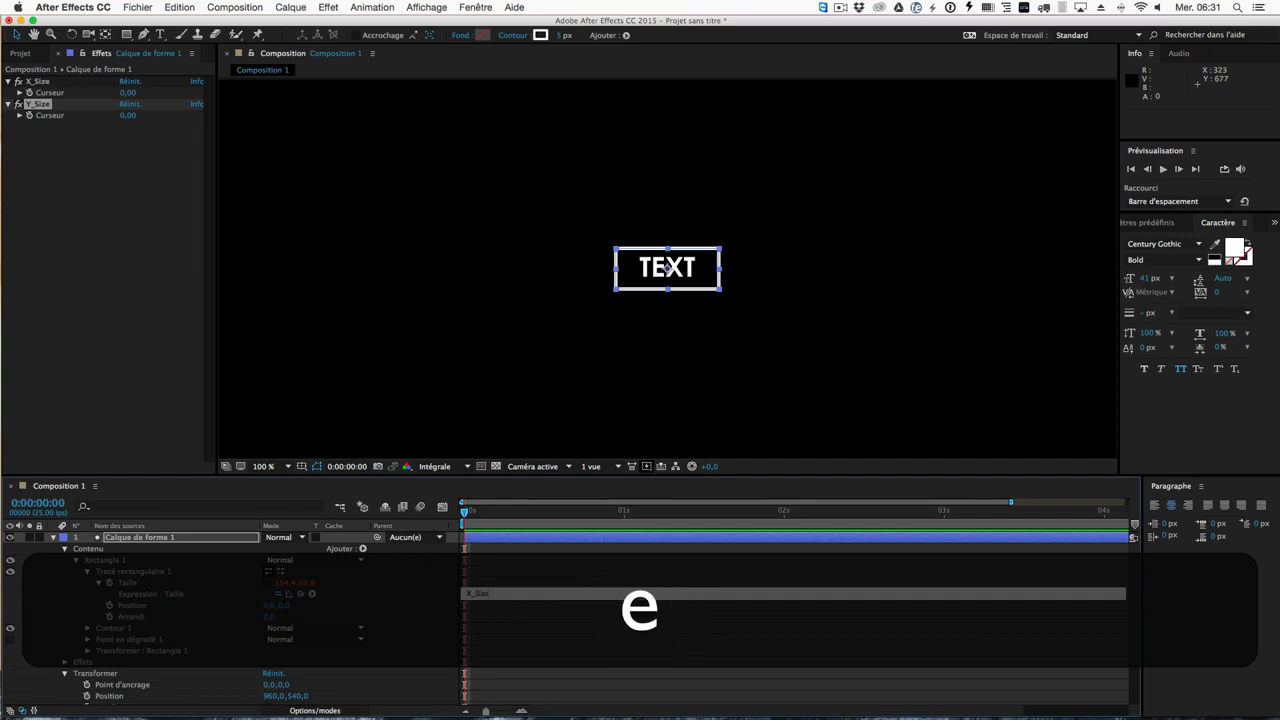
type(" =")
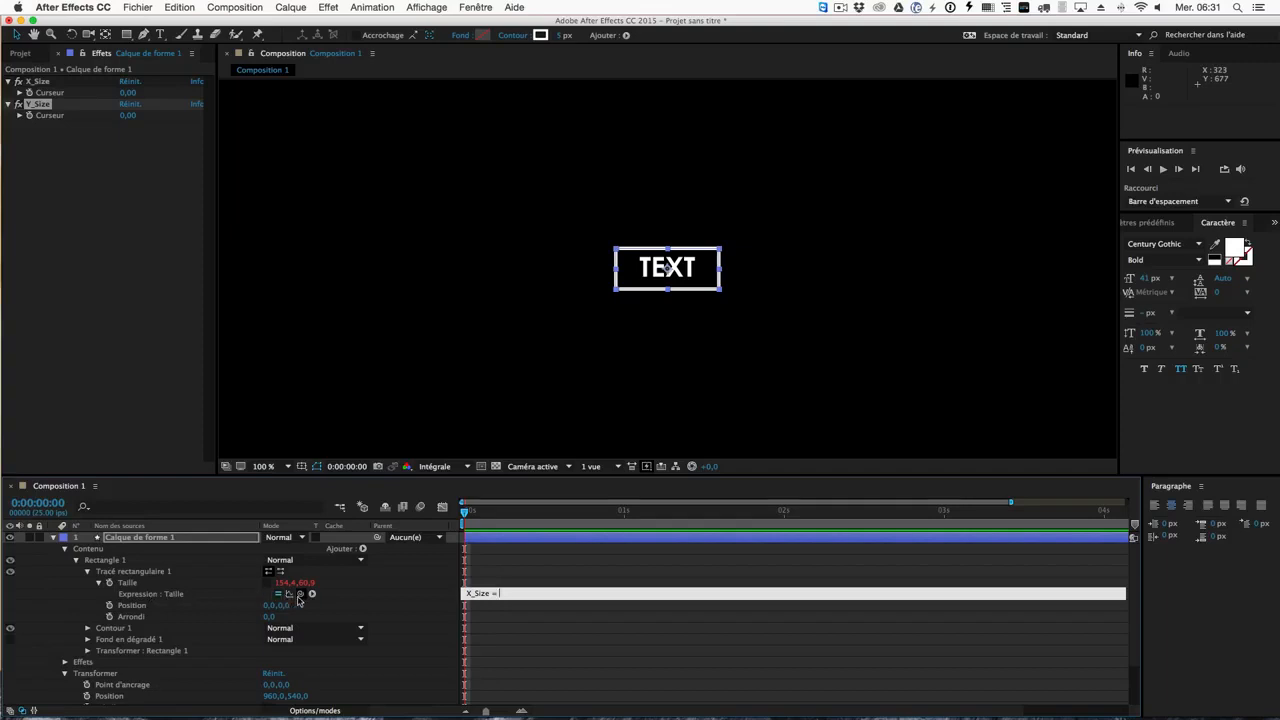
left_click_drag(300, 594, 64, 97)
type(";")
key("Return")
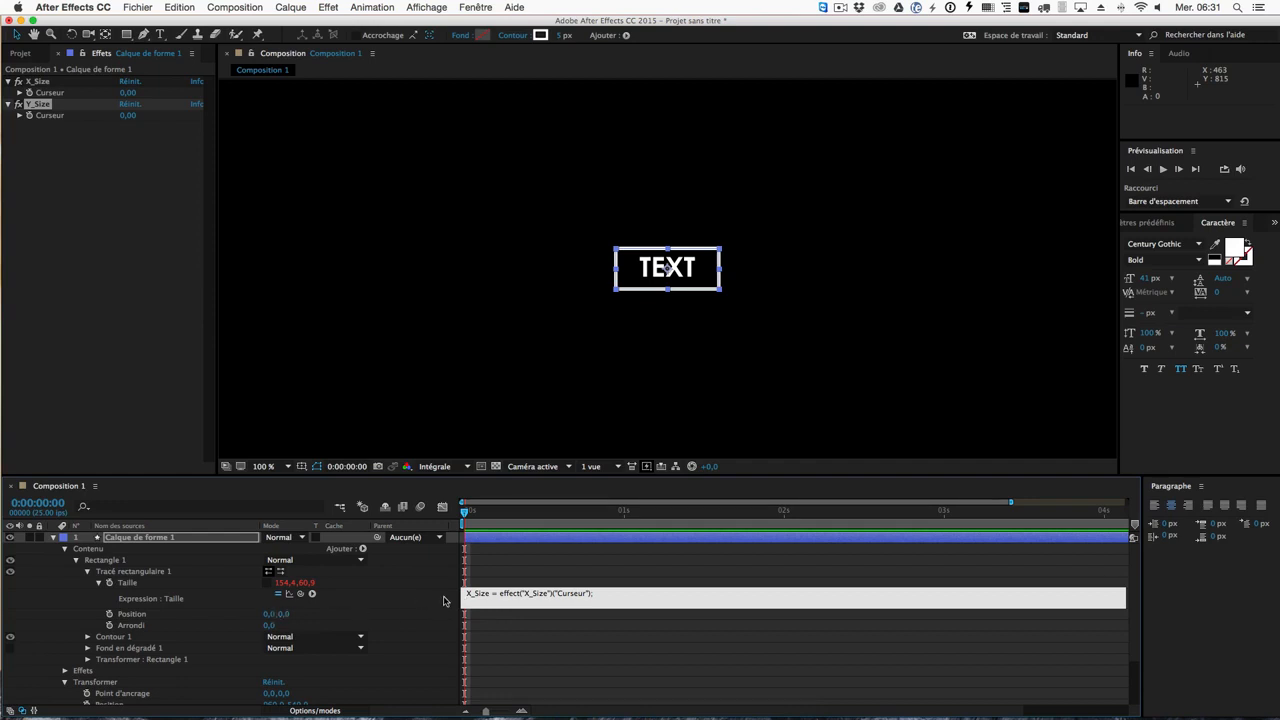
Step: Add a second expression line linking a variable to the Y_Size slider: Y_Size = effect("Y_Size")("Curseur");
type("Y")
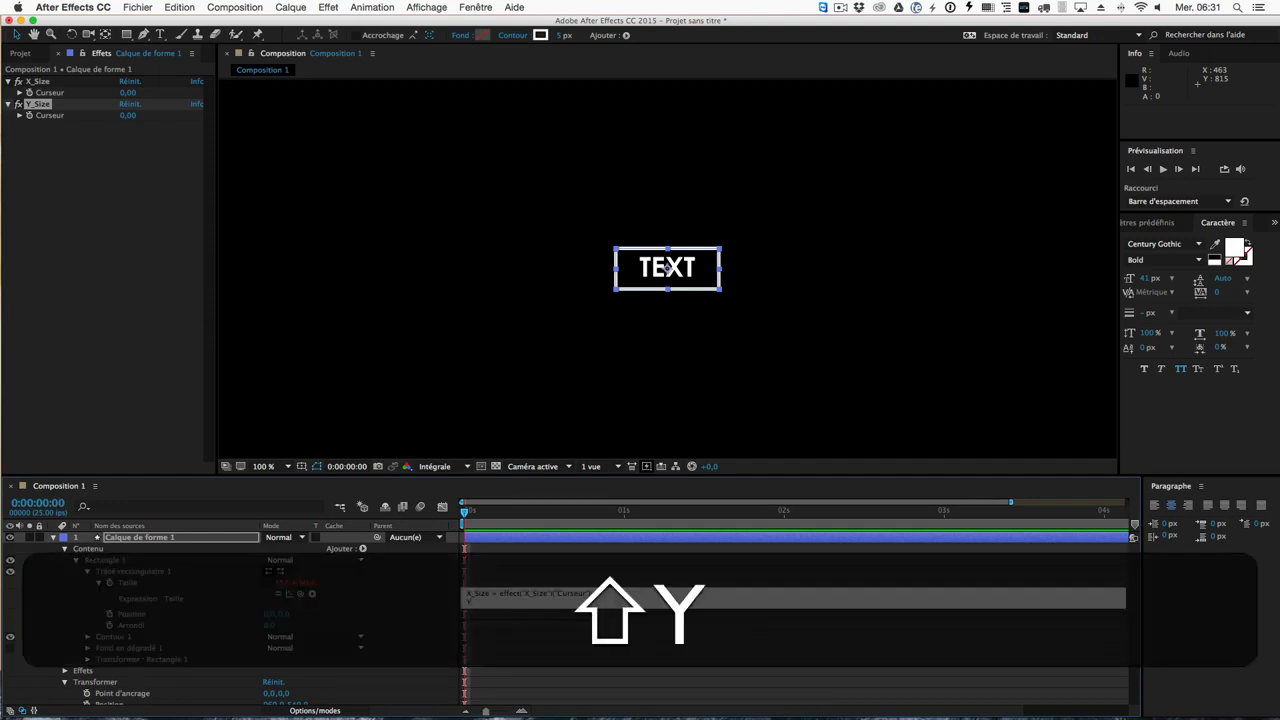
type("_Size =")
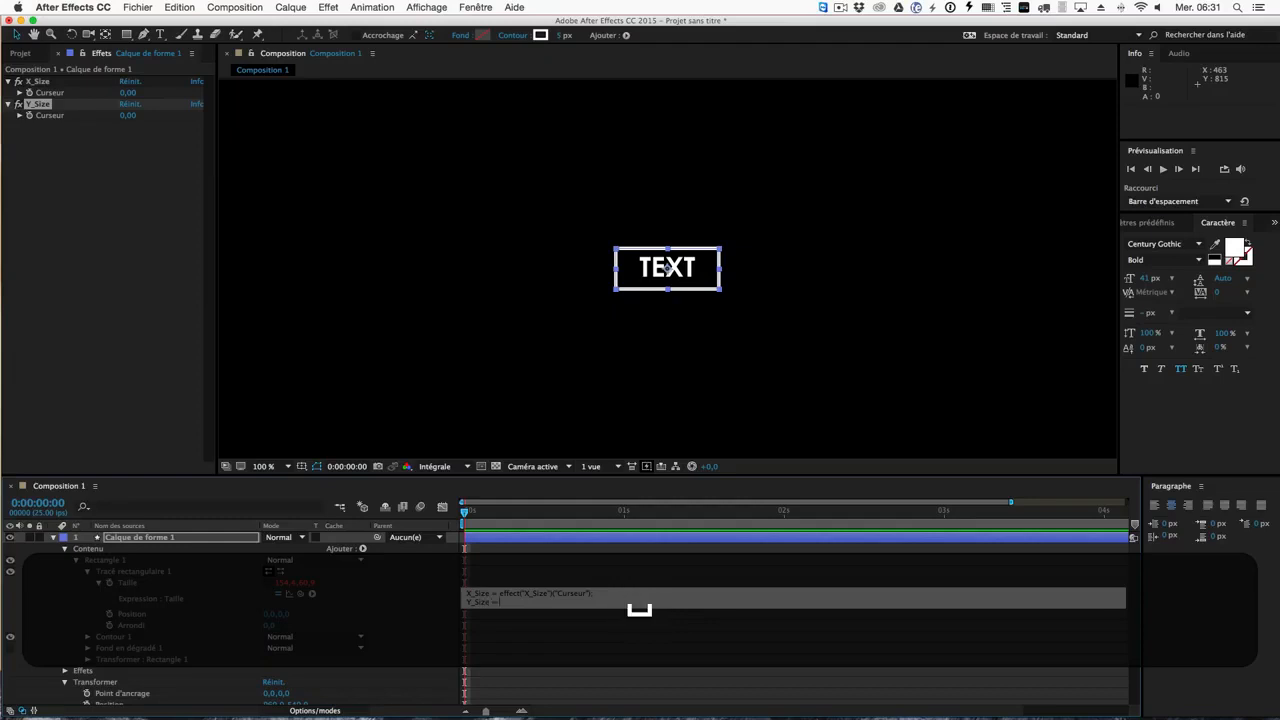
left_click_drag(300, 596, 47, 117)
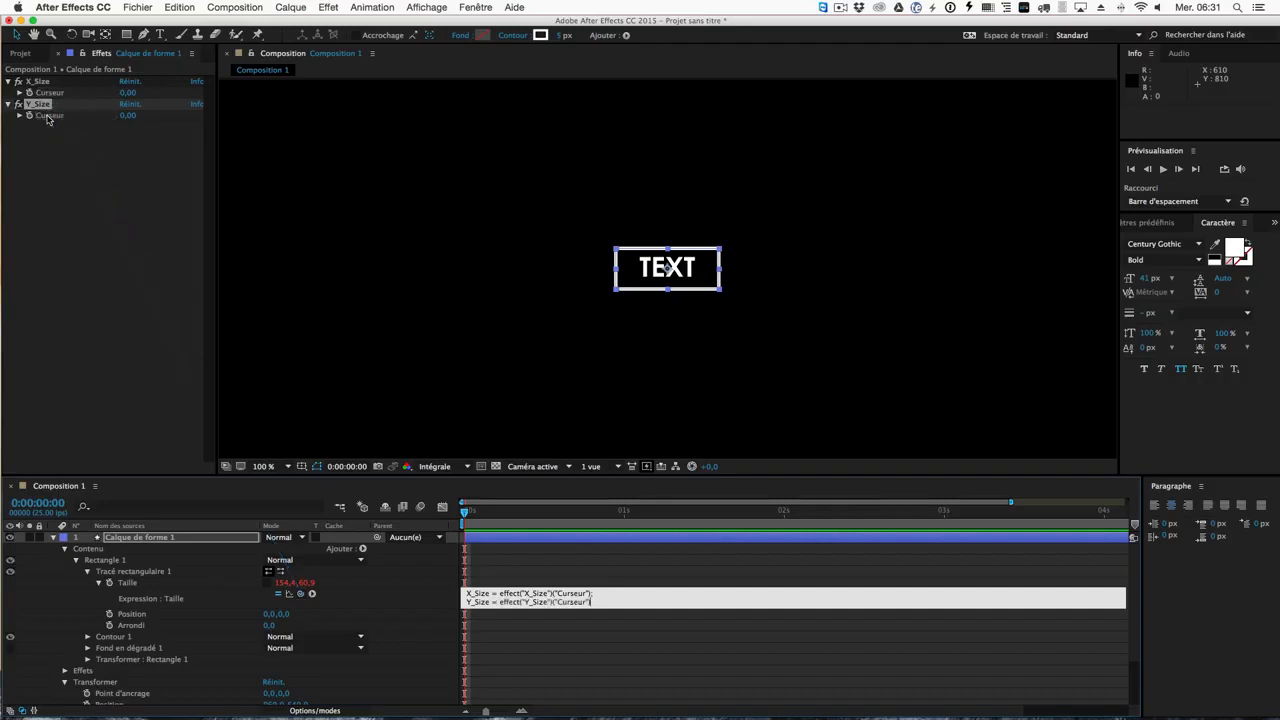
type(";")
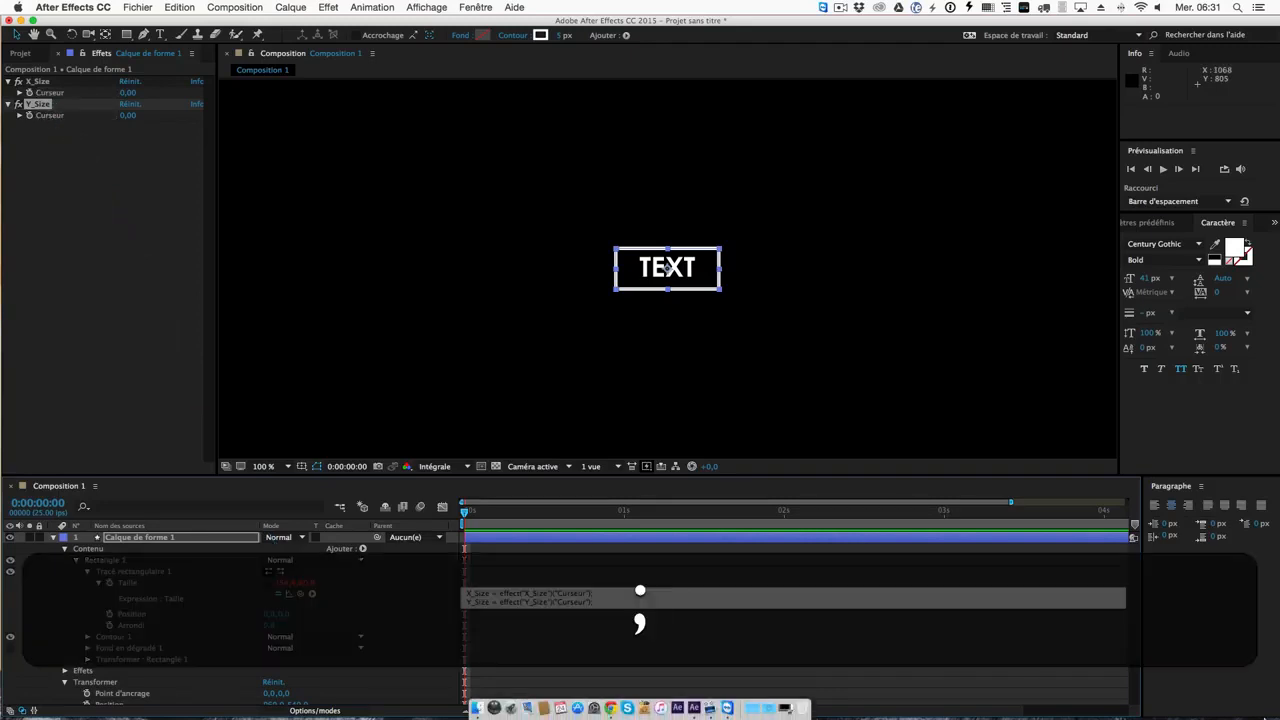
key("Return")
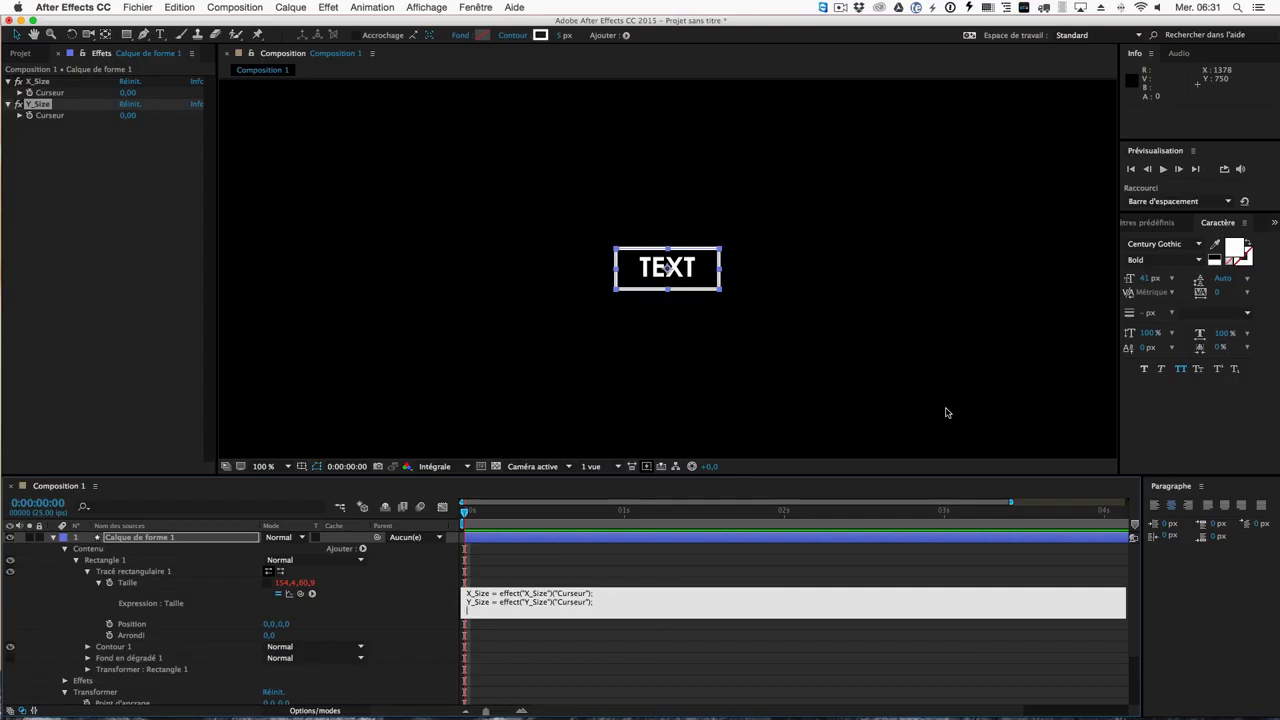
Step: Start a third line "x =" in the size expression and keep the expression open for editing after it
type("X")
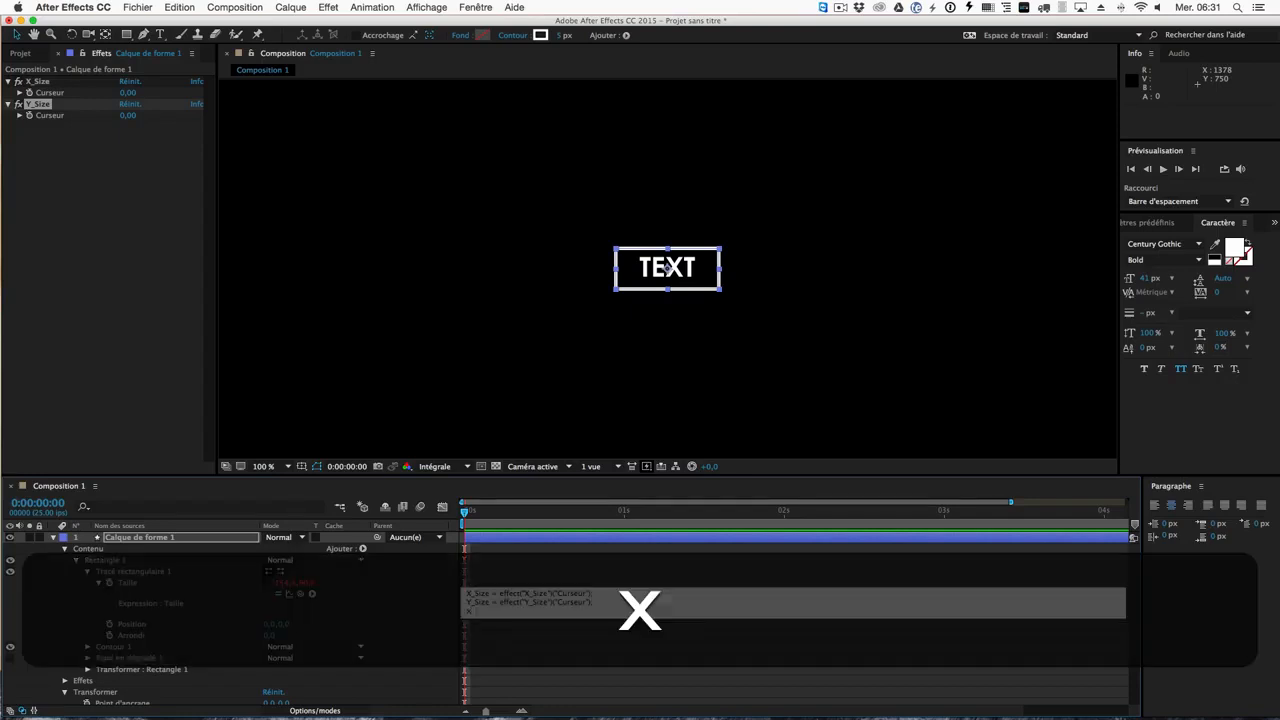
key("BackSpace")
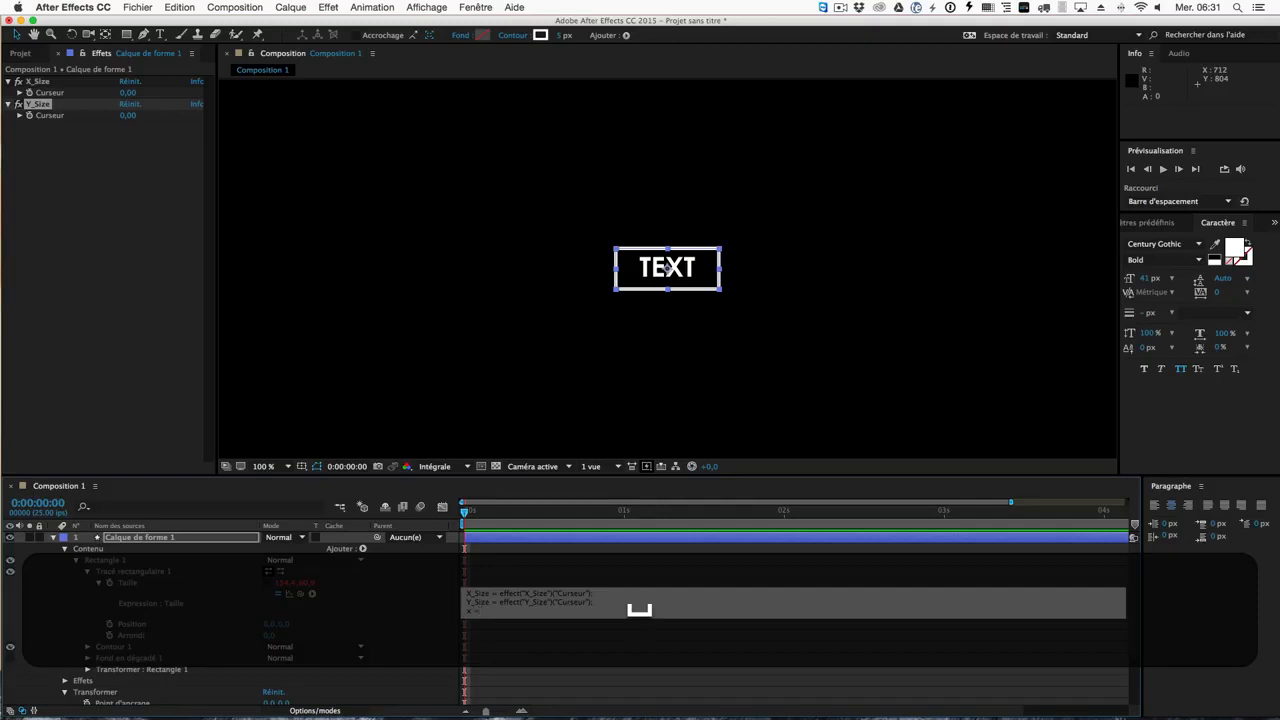
left_click(606, 540)
left_click_drag(478, 618, 478, 615)
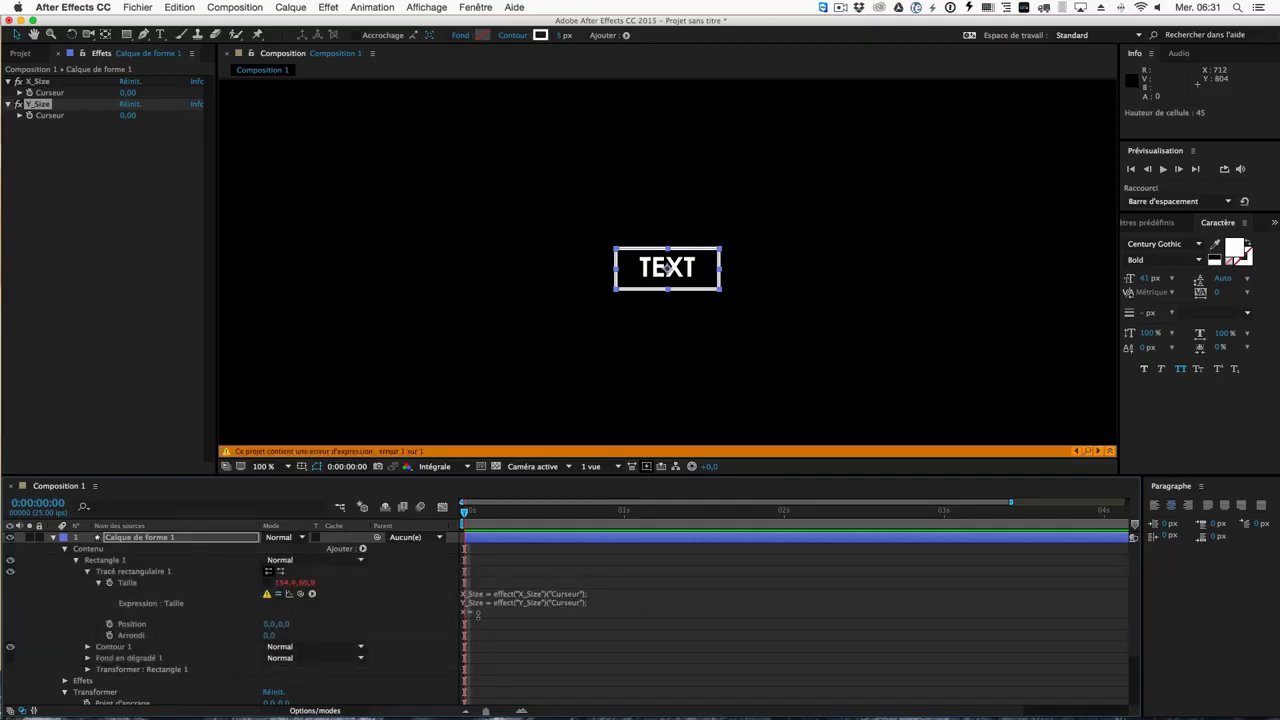
left_click(478, 612)
left_click(481, 611)
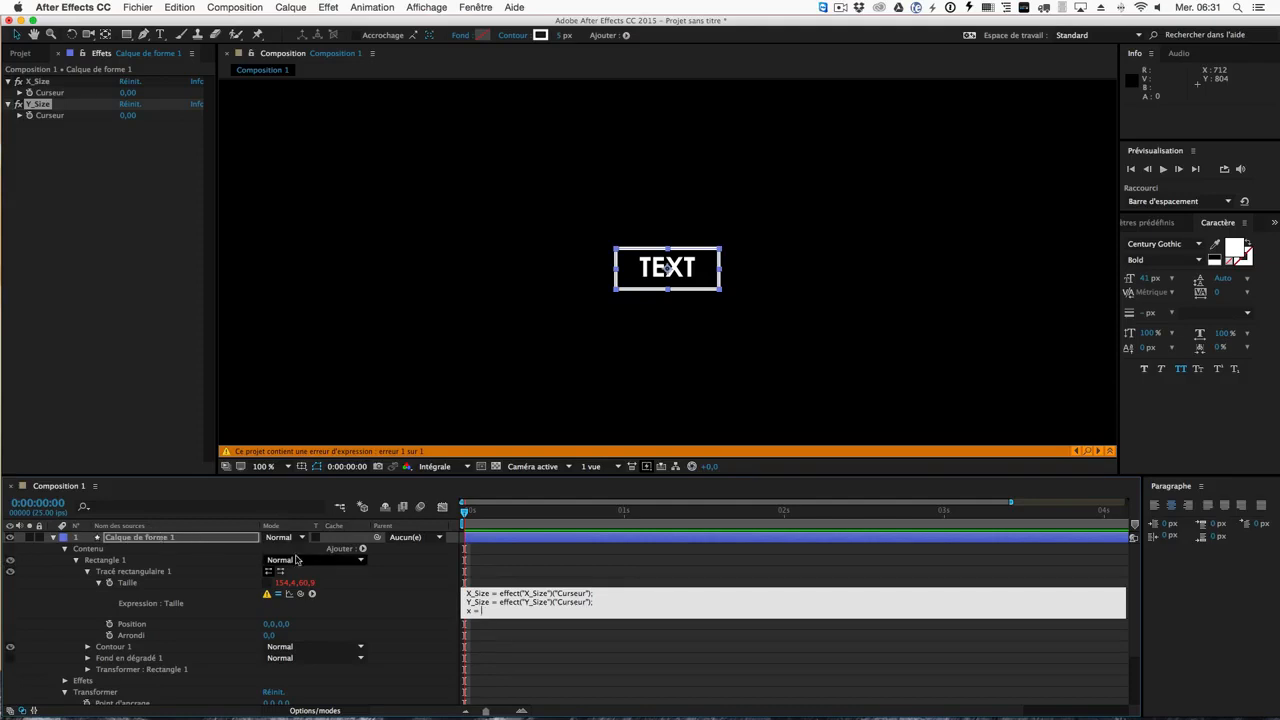
Step: Collapse the TEXT layer's Transformer group and expand its Texte group to reveal Texte source
scroll(296, 560, "down", 3)
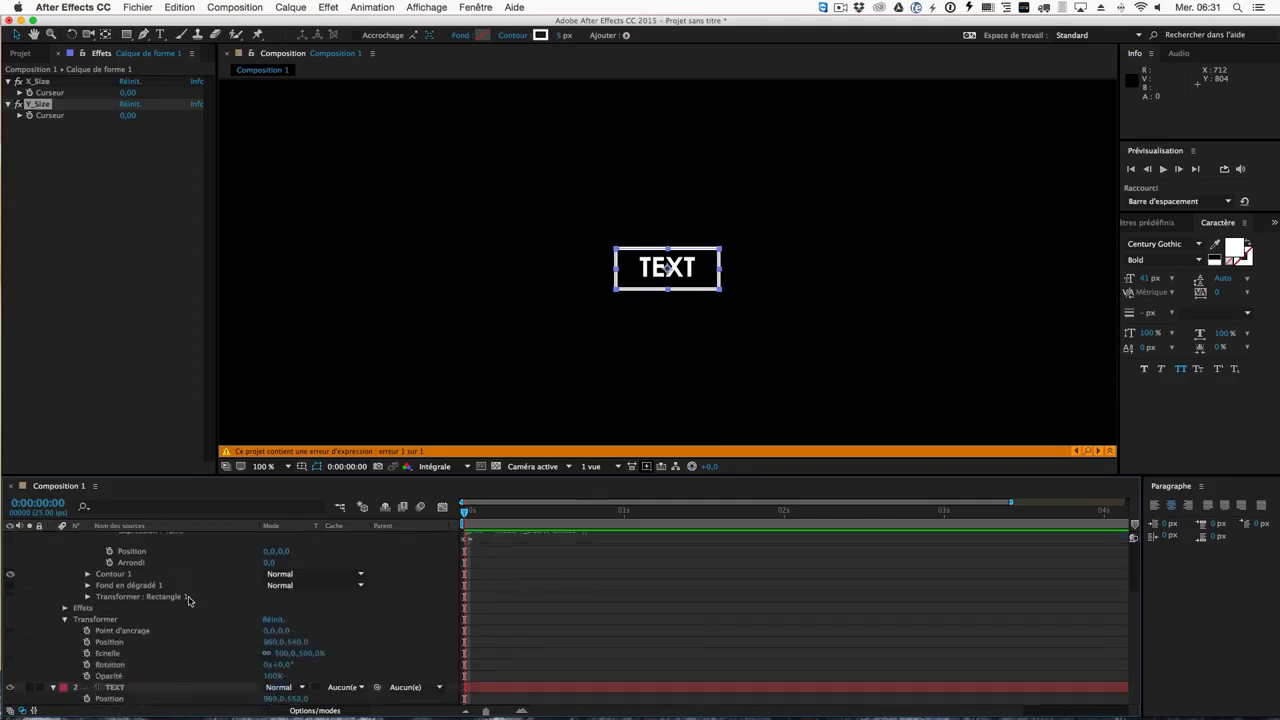
scroll(57, 690, "up", 1)
left_click(54, 699)
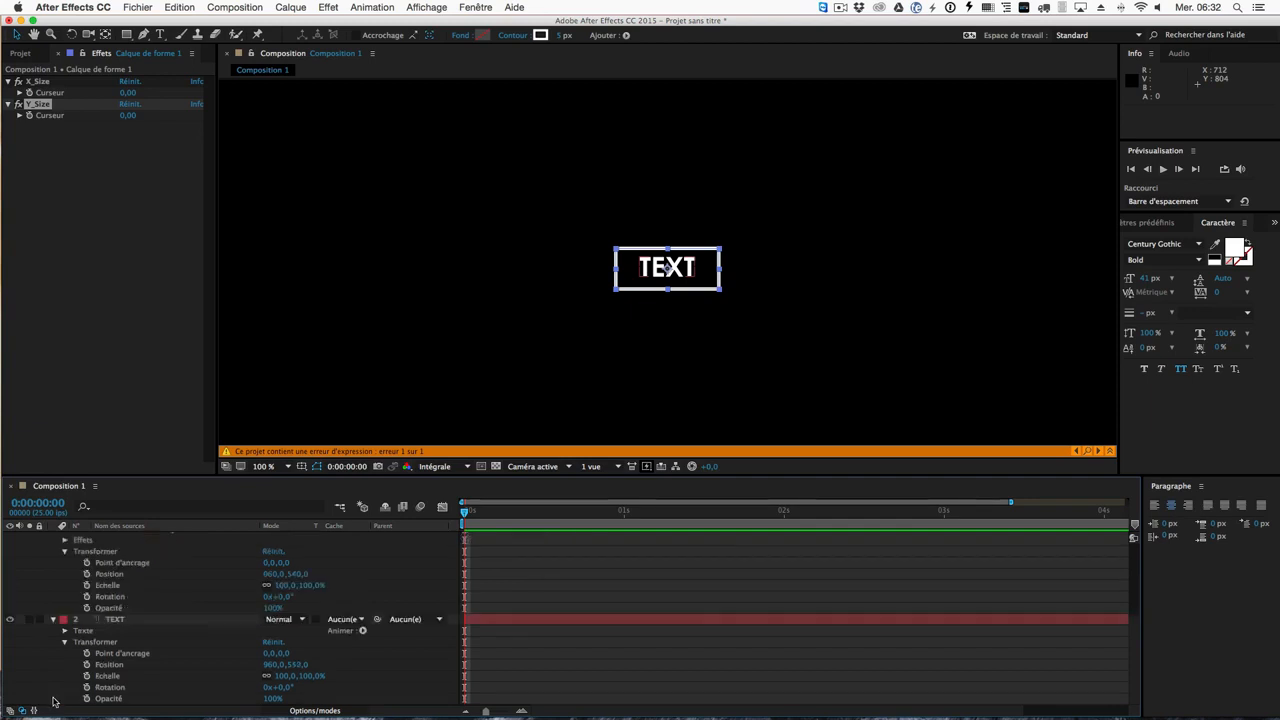
left_click(66, 642)
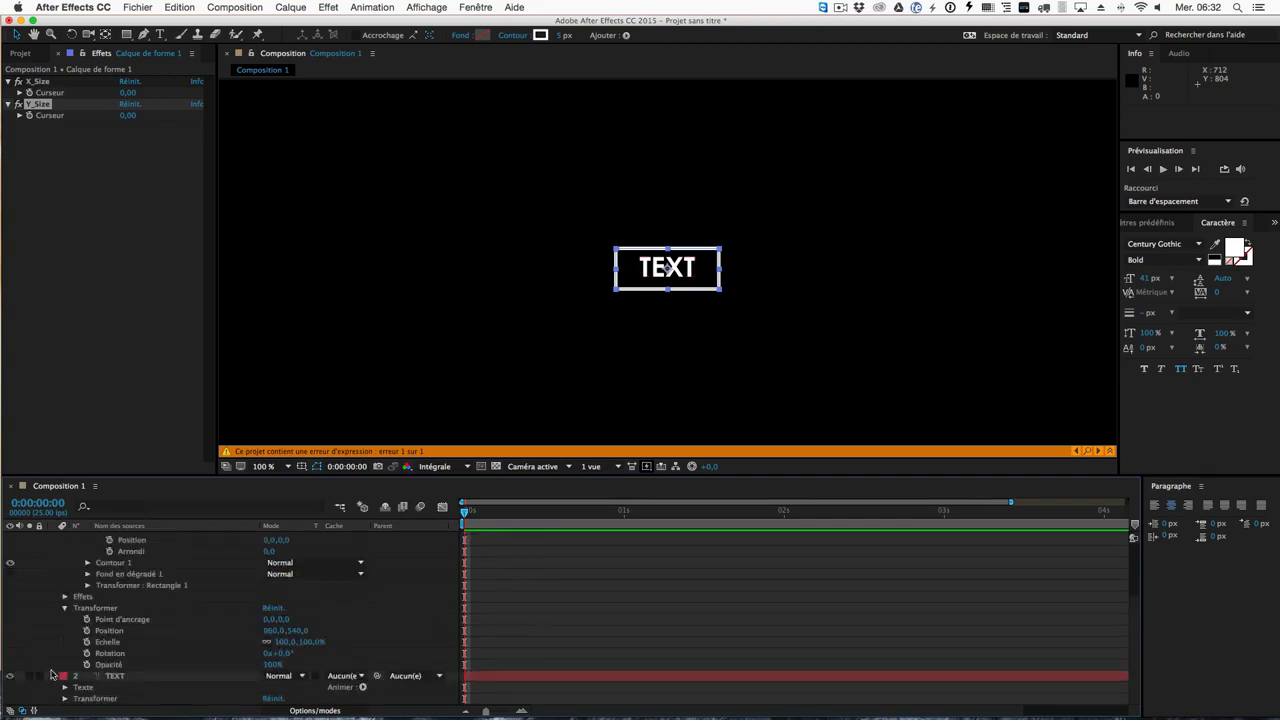
left_click(65, 688)
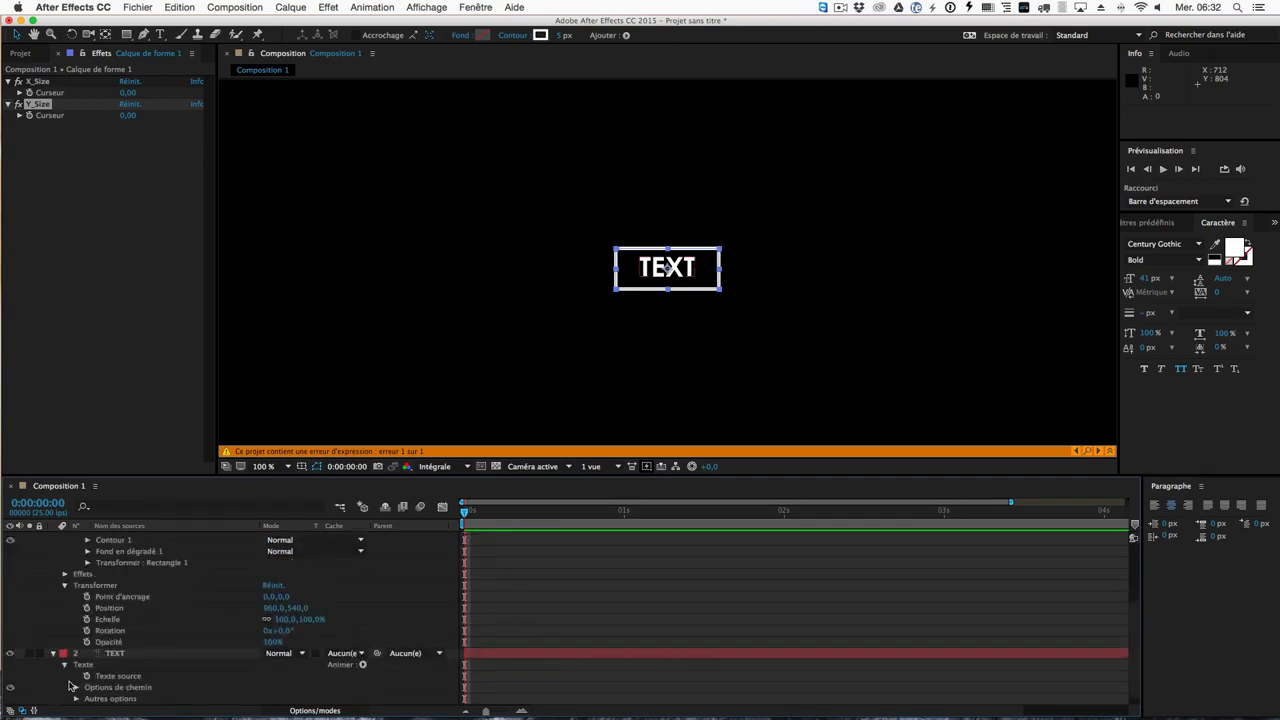
scroll(140, 640, "up", 1)
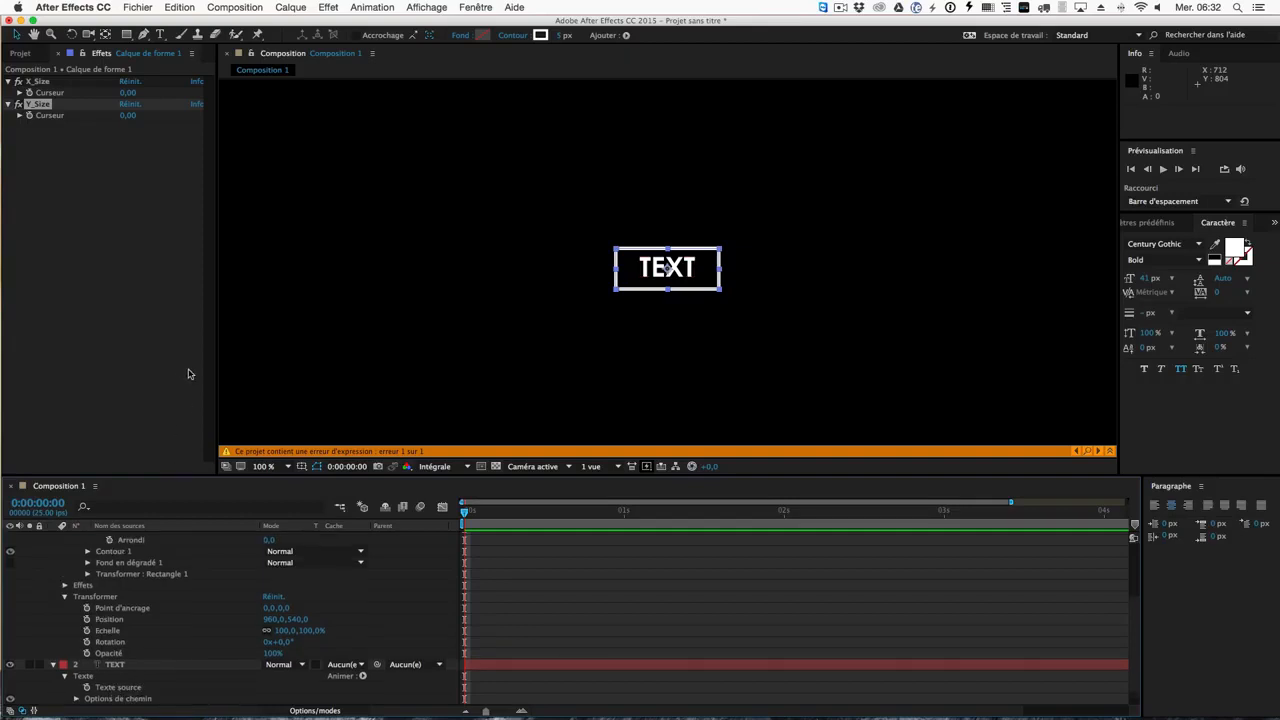
Step: Enlarge the timeline and link x in the rectangle's size expression to the TEXT layer's Texte source property
left_click_drag(199, 477, 206, 243)
left_click(514, 381)
left_click(490, 386)
left_click_drag(302, 371, 124, 560)
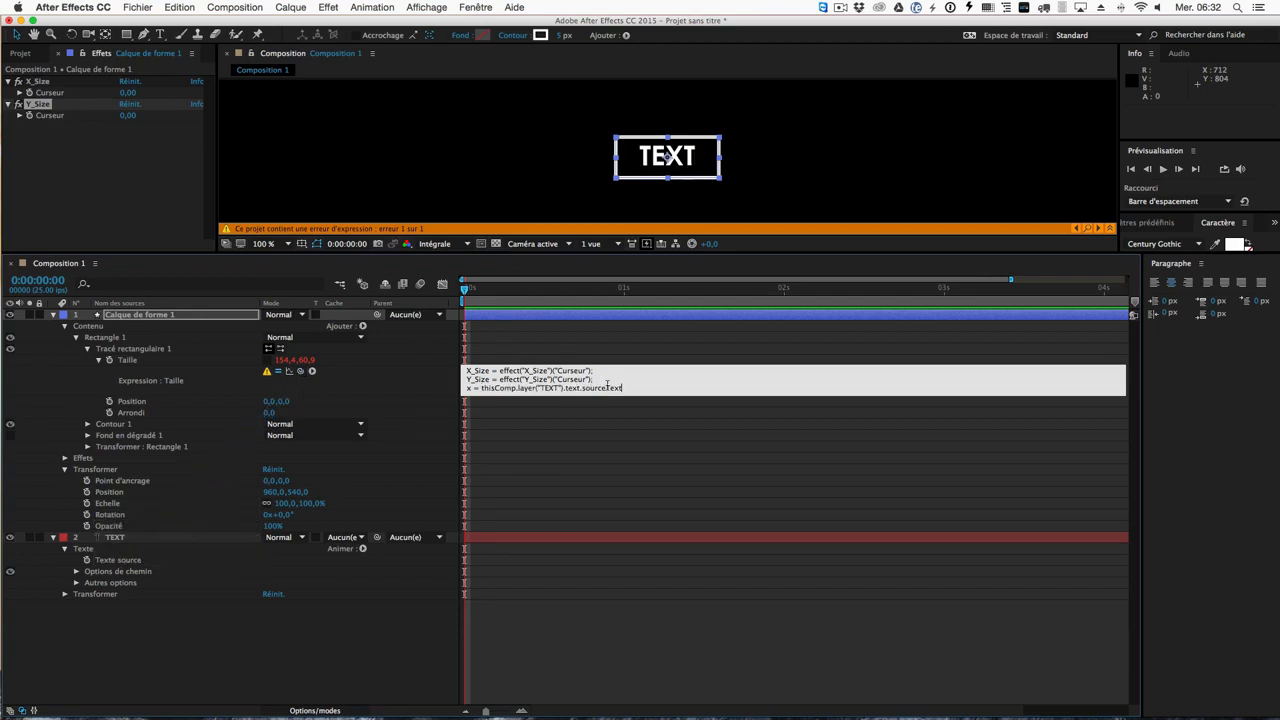
Step: Replace the source text reference on the x line with a link to the layer itself: thisComp.layer("TEXT")
left_click_drag(623, 388, 566, 390)
key("BackSpace")
key("BackSpace")
left_click_drag(481, 389, 566, 389)
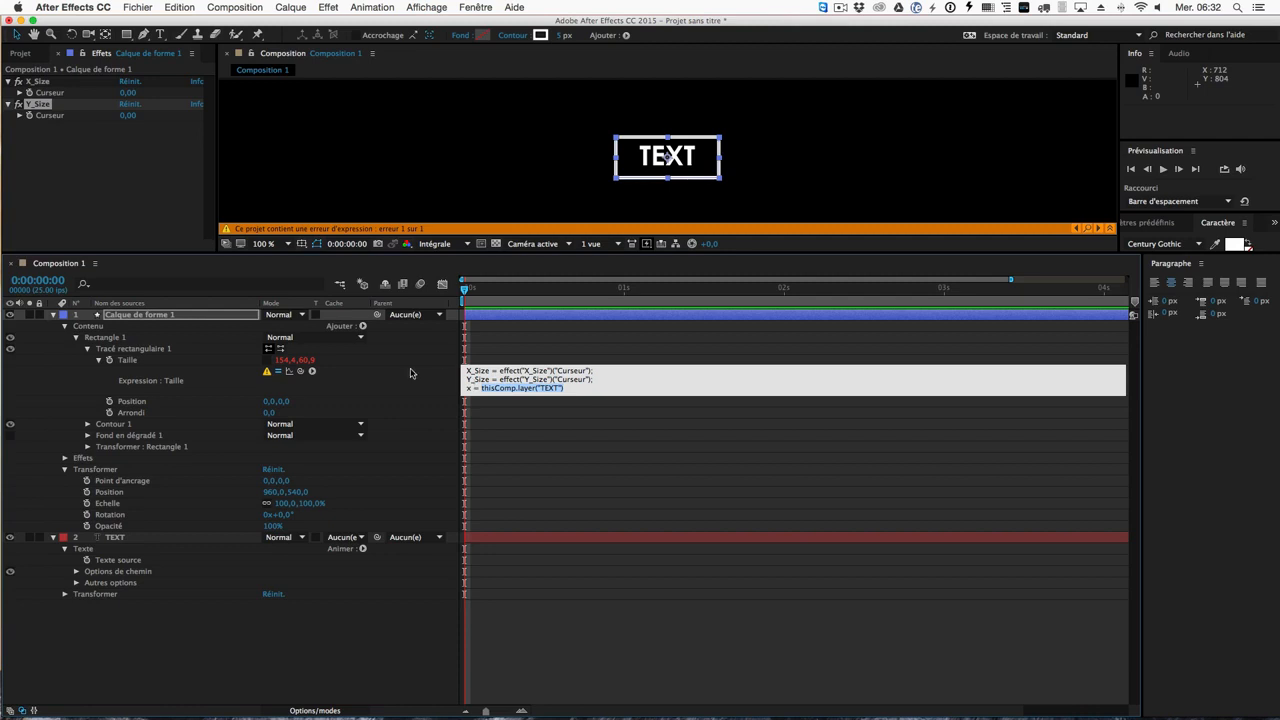
left_click_drag(300, 371, 117, 543)
Step: Extend the x line with .sourceRectAtTime().width so it reads the width of the TEXT layer
type(";")
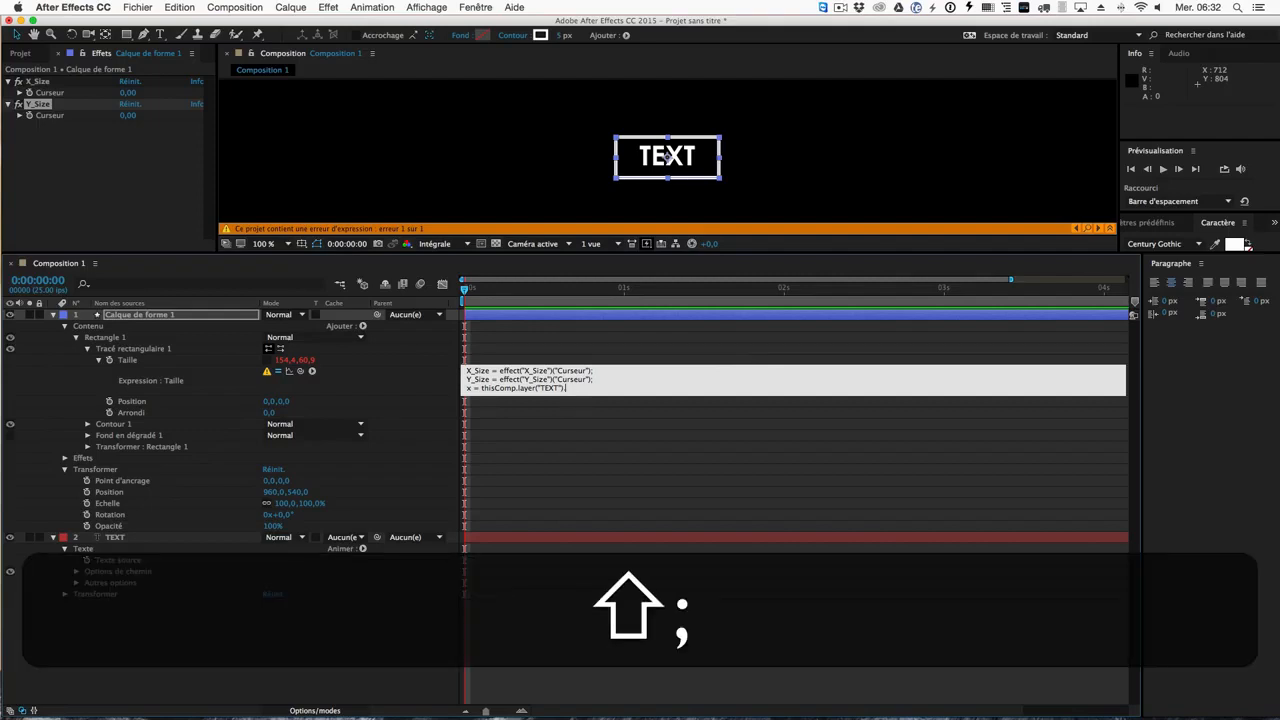
type("source")
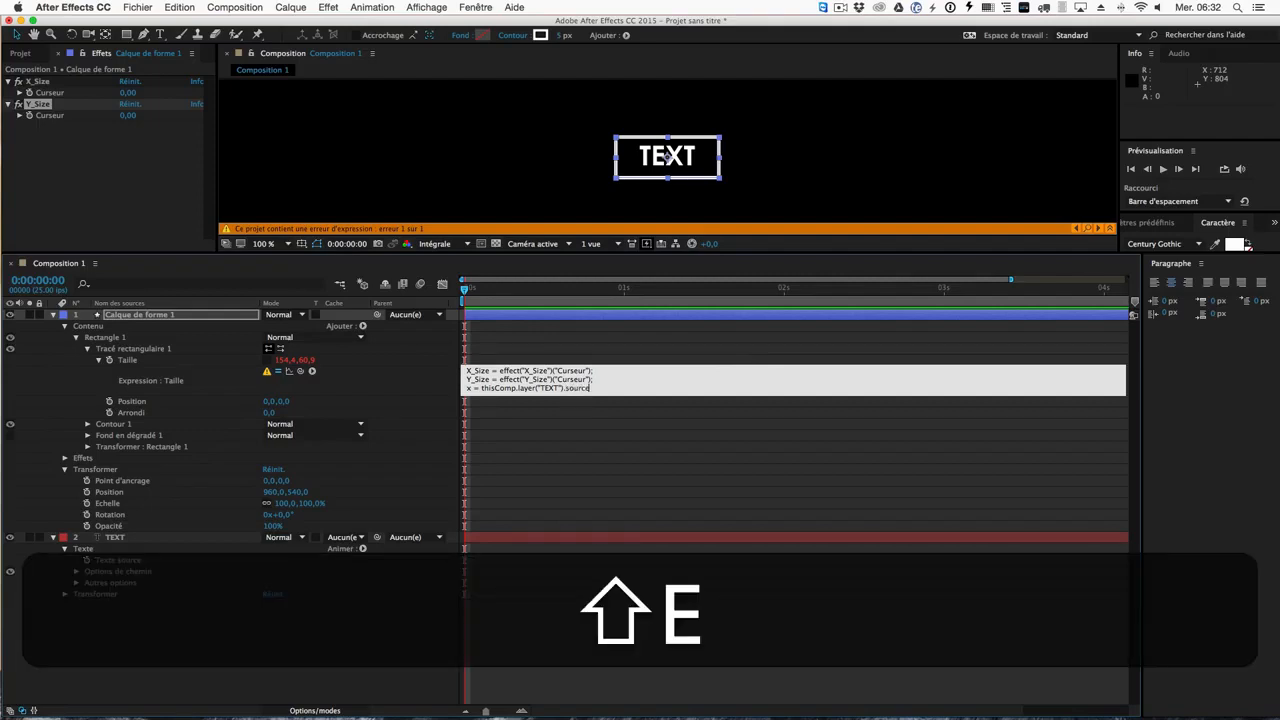
type("Rect")
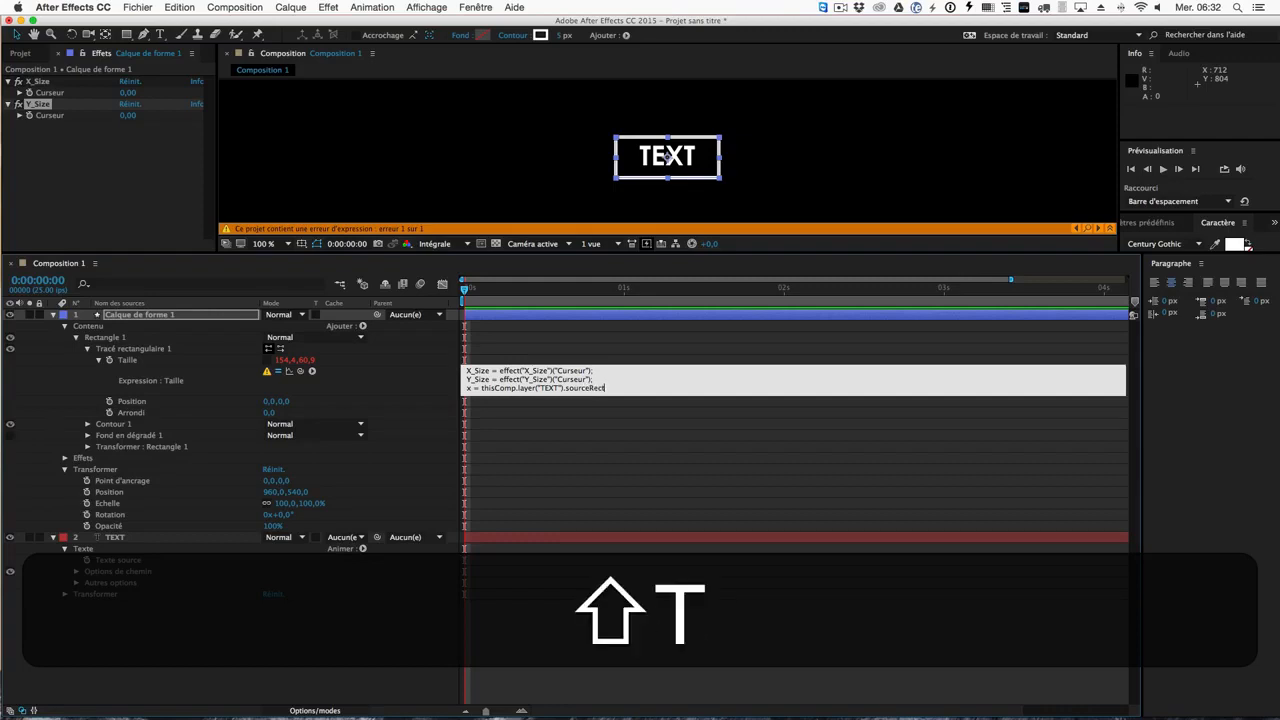
type("At")
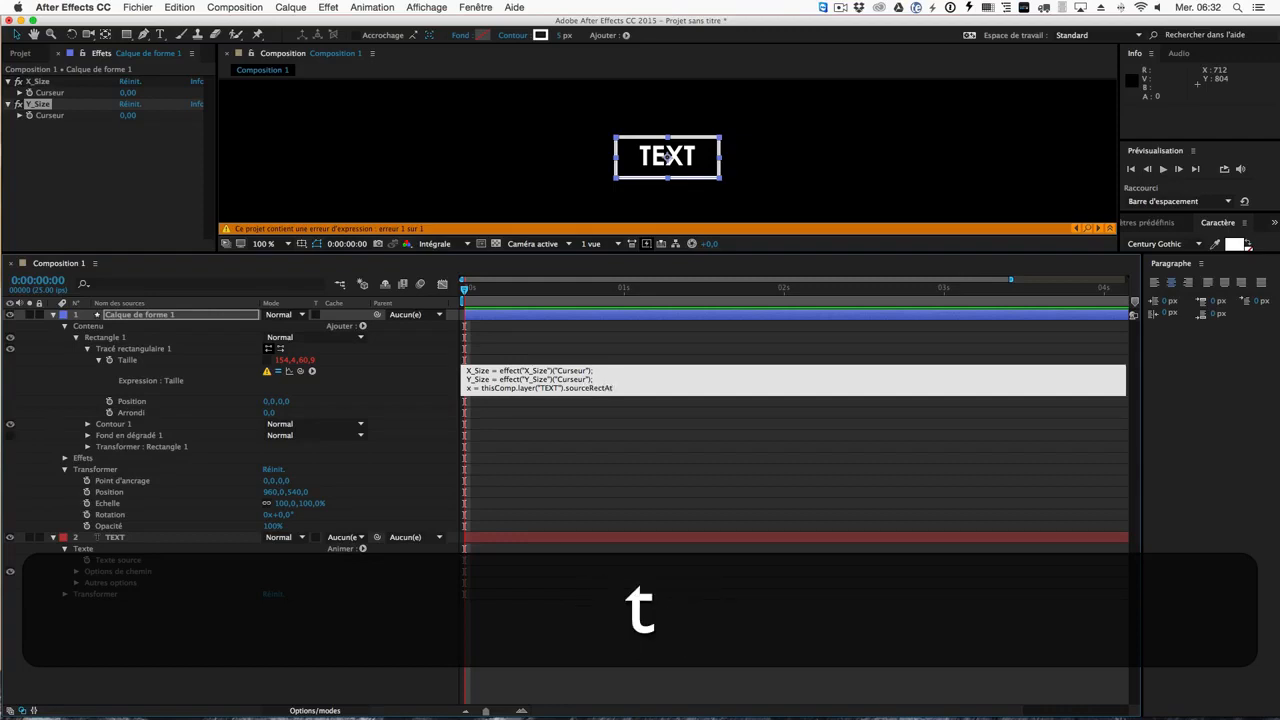
type("Time")
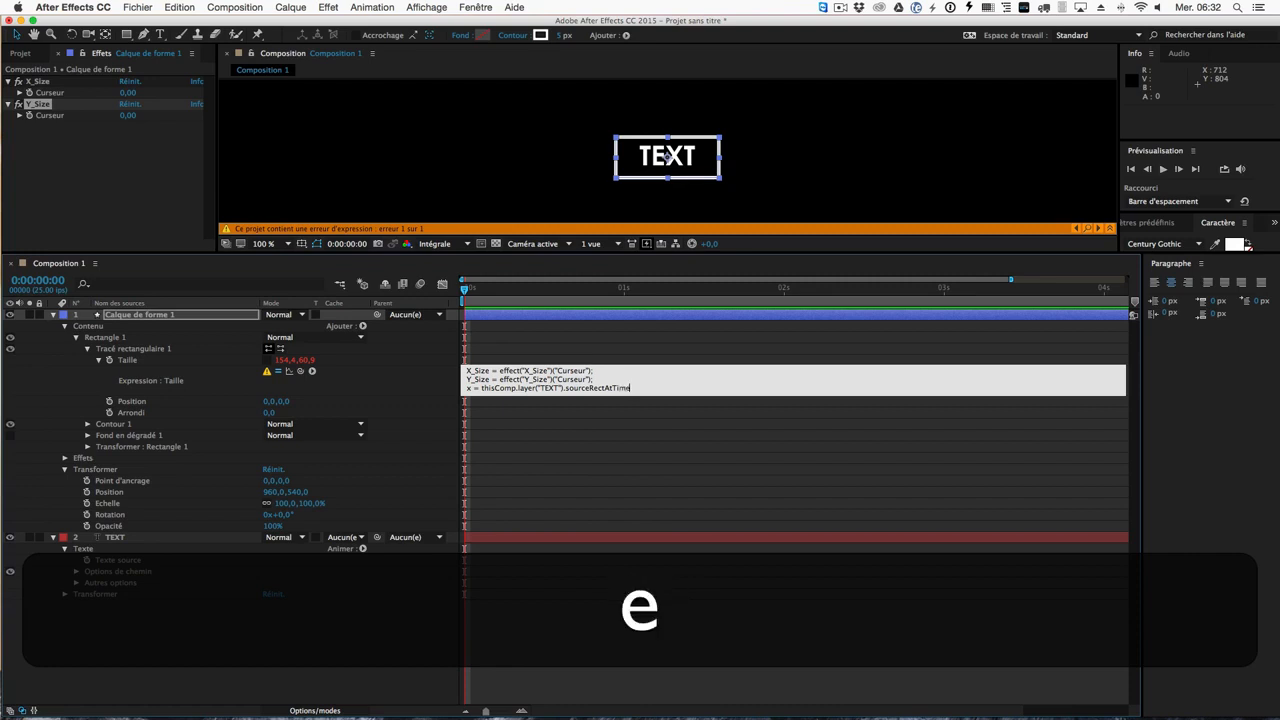
type("().width")
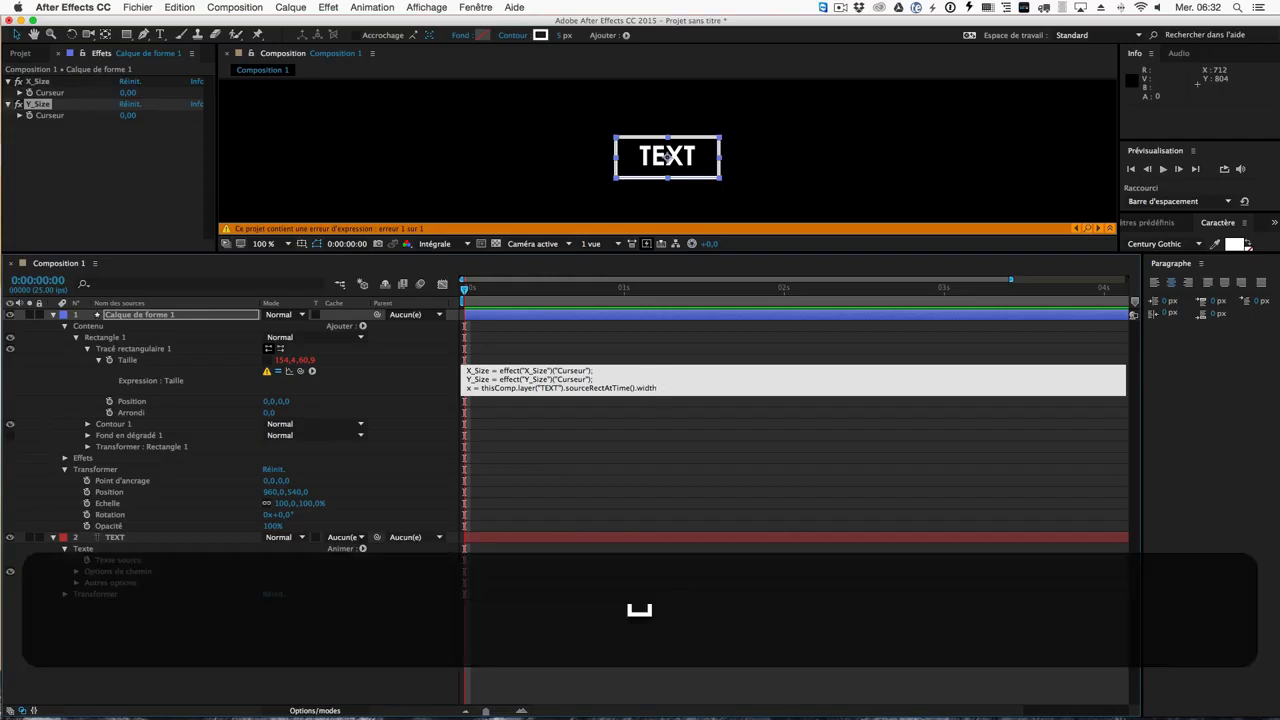
Step: Add the X_Size variable to the width and end the x line with a semicolon: +X_Size;
key("BackSpace")
type("+")
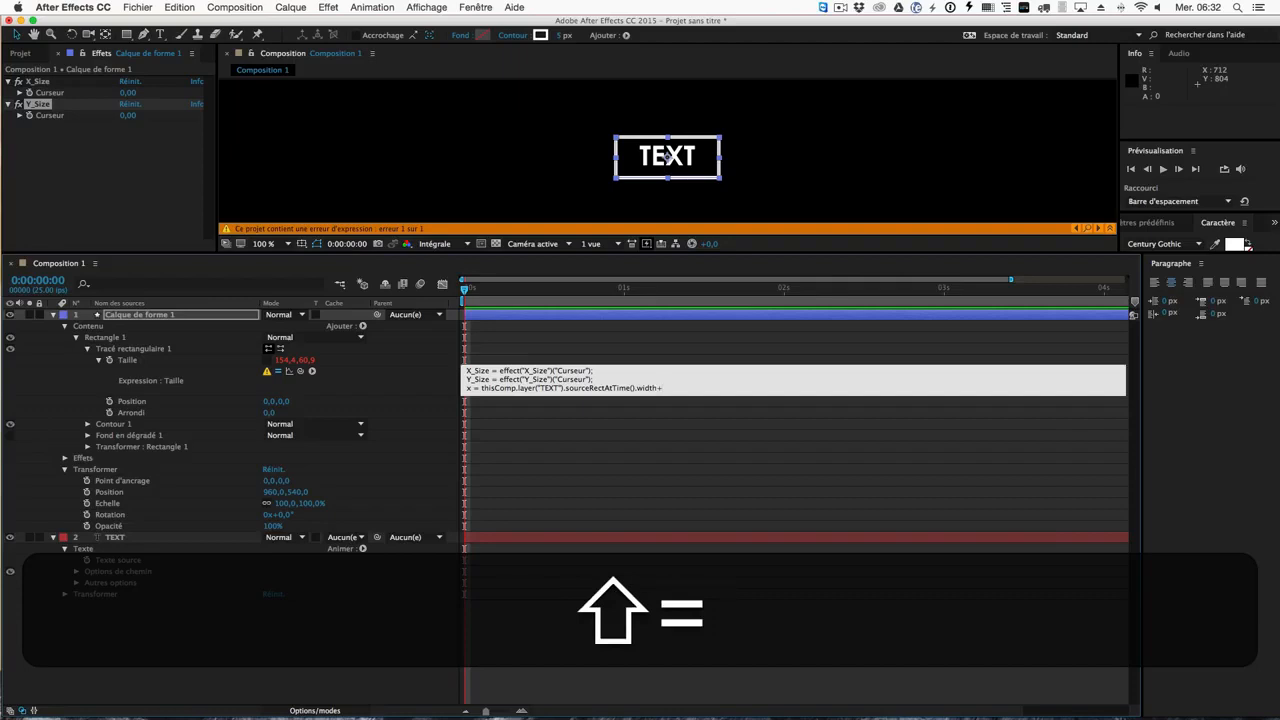
type("X")
type("_")
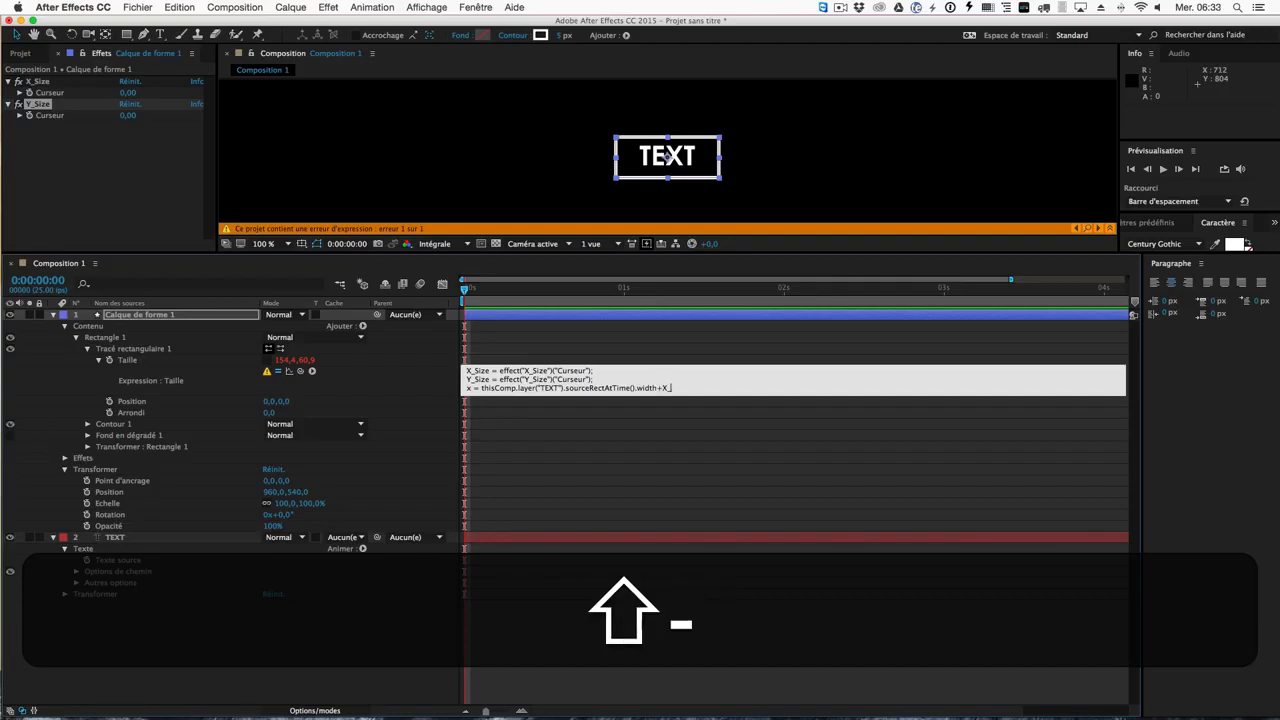
type("Sizer")
key("BackSpace")
type(";")
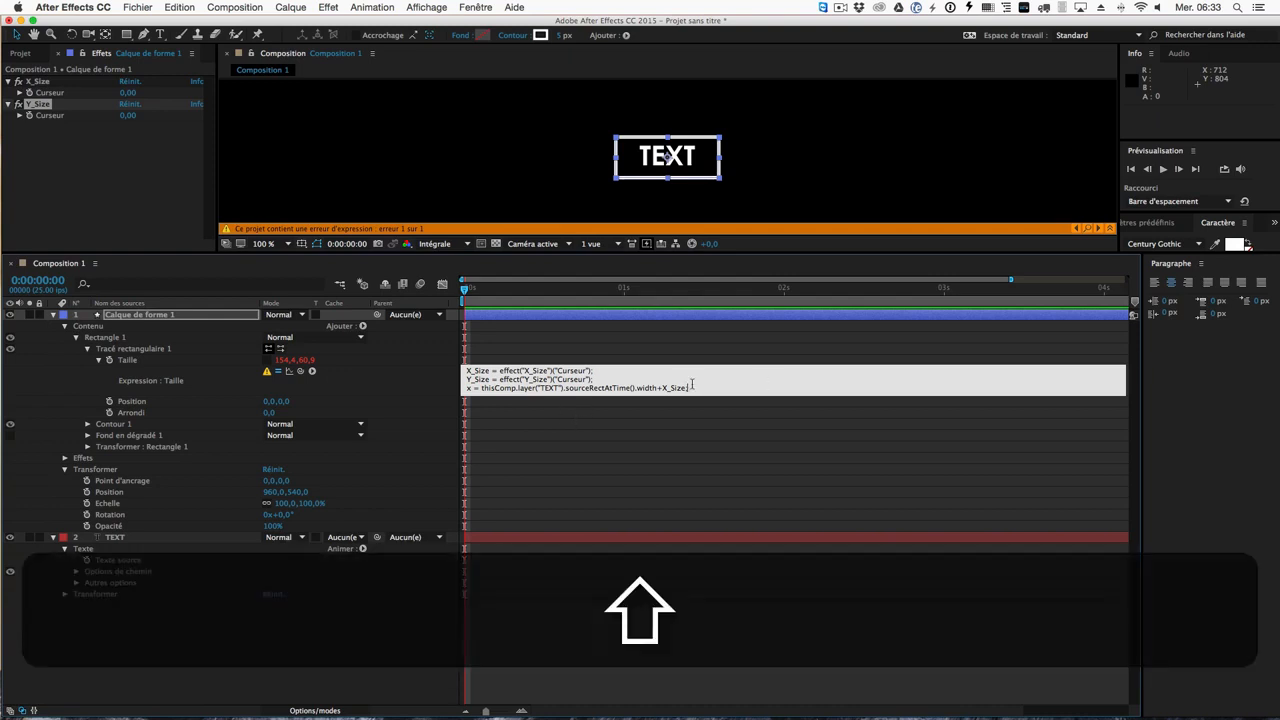
Step: Duplicate the complete x line onto a new line below it in the size expression
left_click(466, 388, "shift")
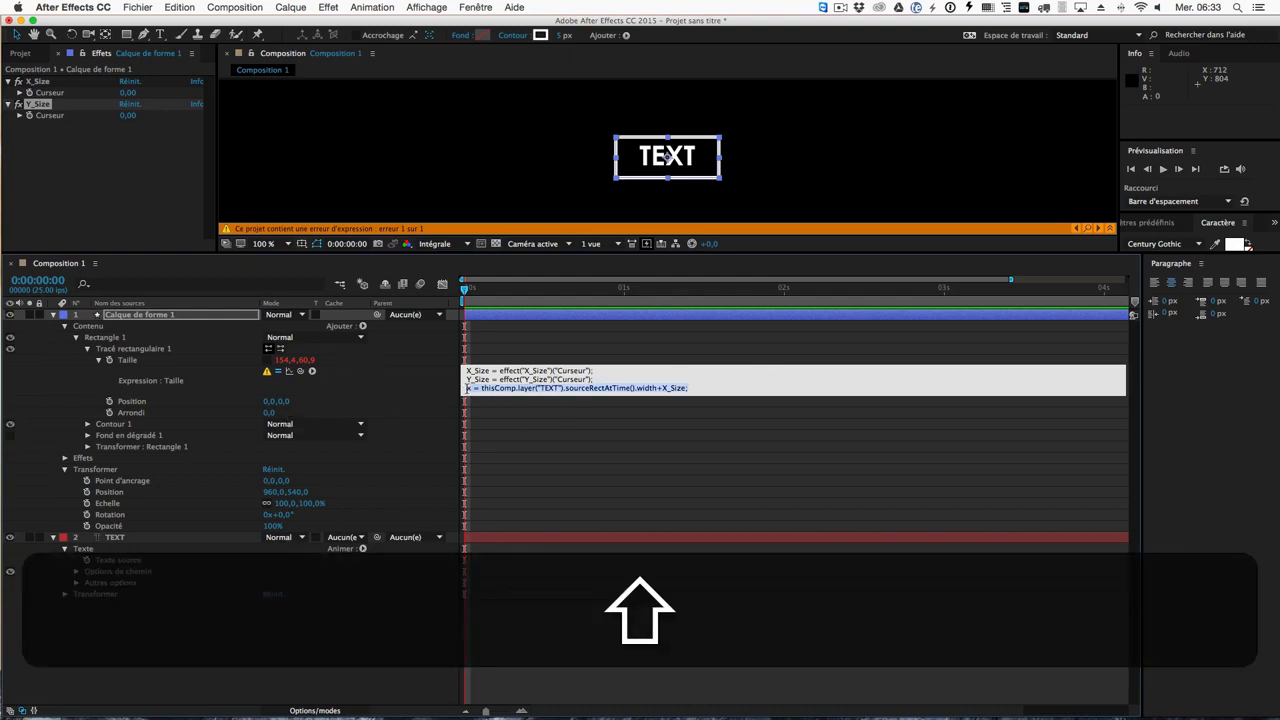
key("super+c")
left_click(695, 388)
key("Return")
key("super+v")
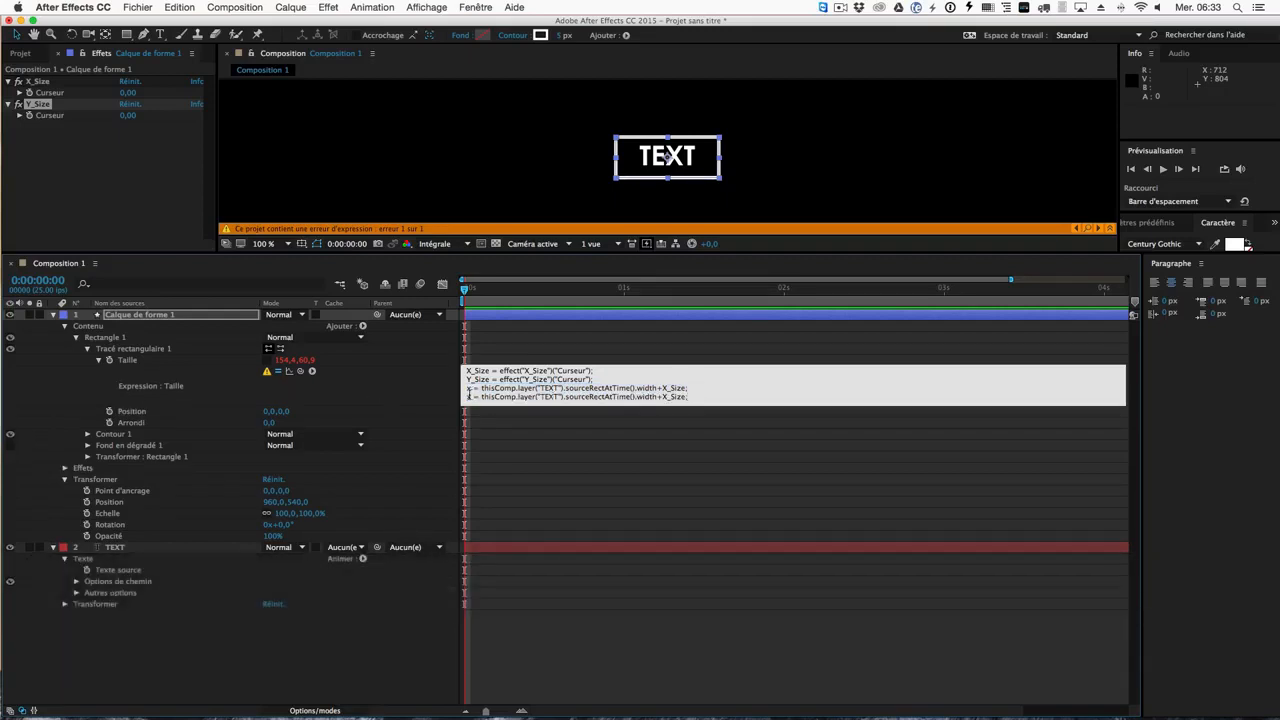
Step: Adapt the copied line to height: y = thisComp.layer("TEXT").sourceRectAtTime().height+Y_Size;
key("shift")
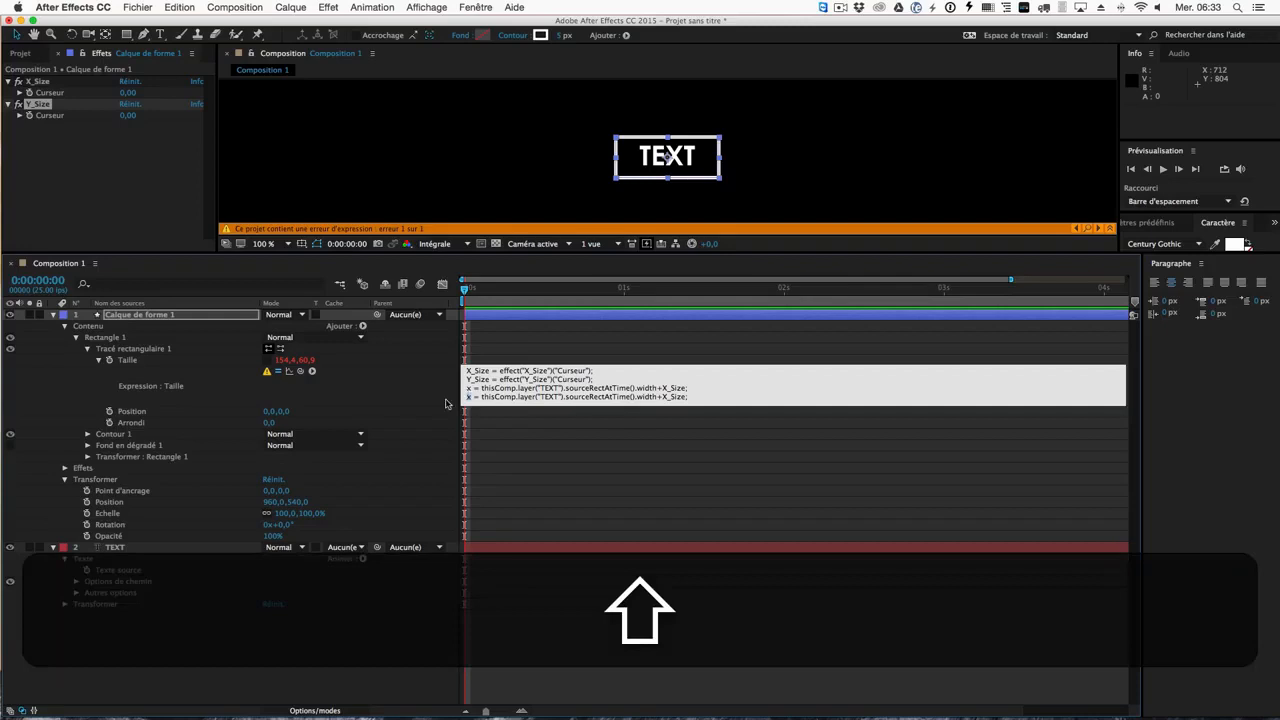
type("Y")
key("BackSpace")
type("y")
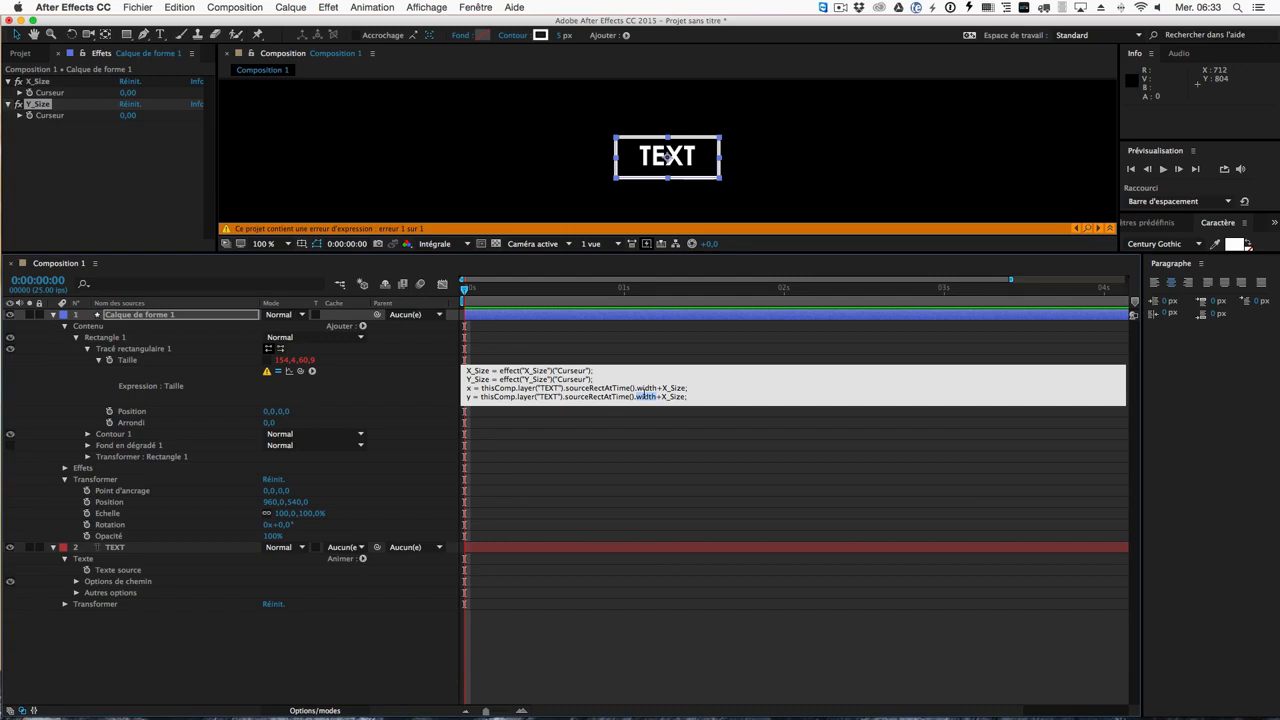
type("height")
type("Y")
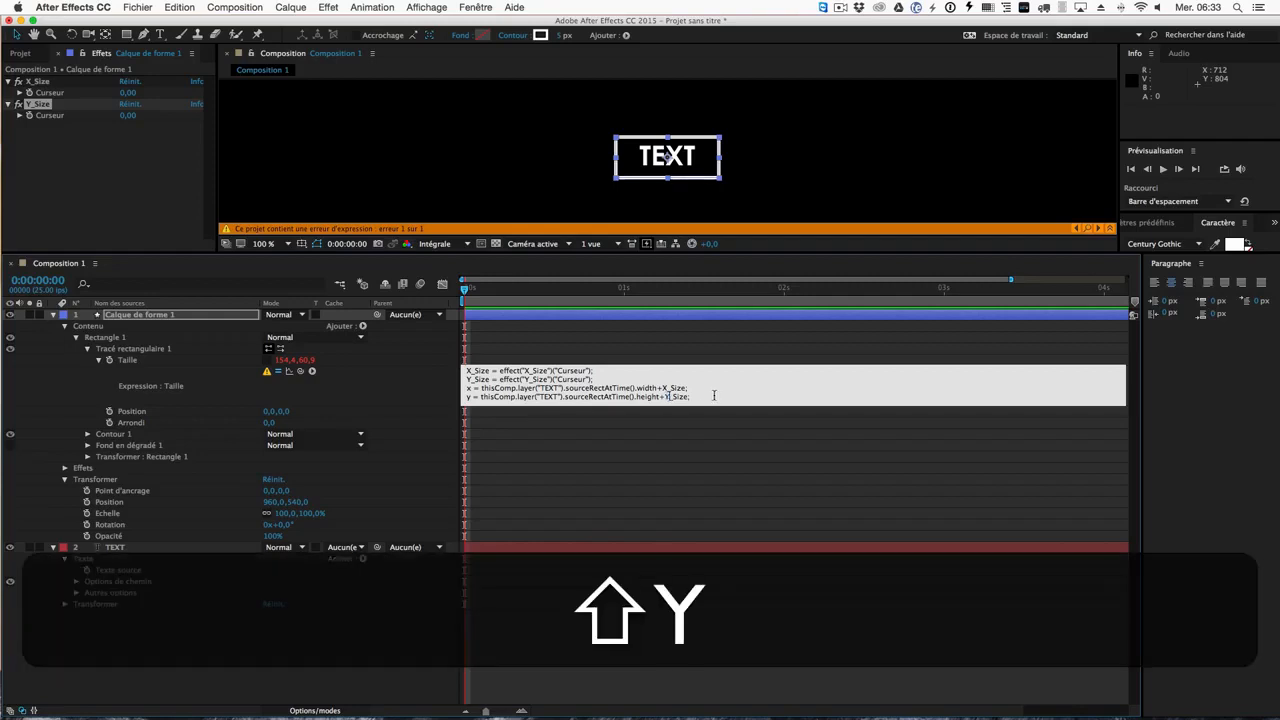
type(";")
Step: Add a final line [x,y] to the size expression and apply the expression
key("Return")
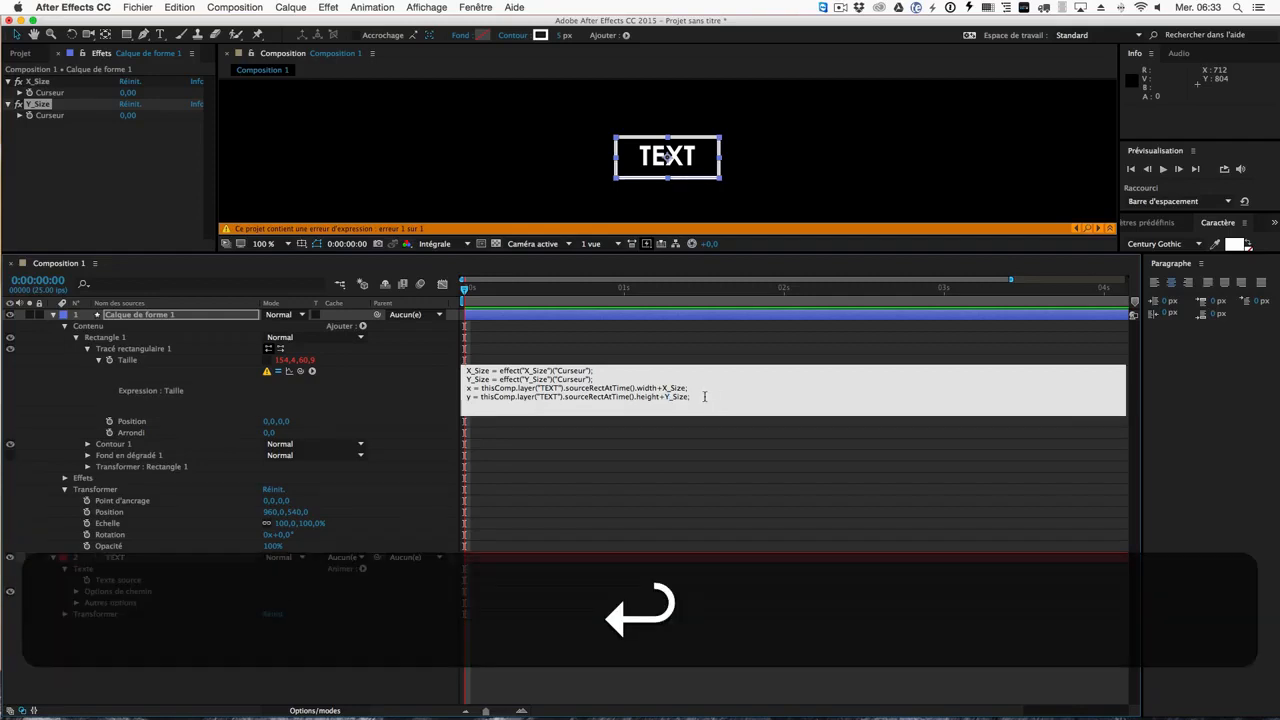
key("alt")
type("}")
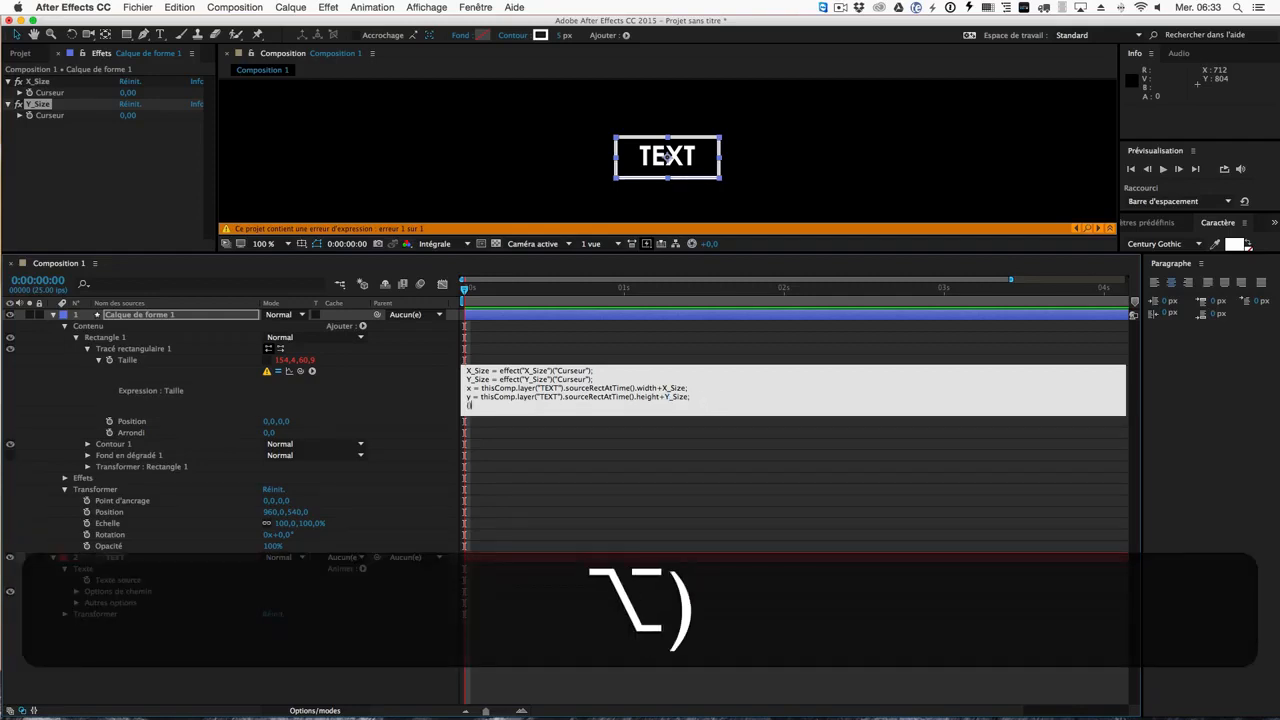
key("BackSpace")
key("alt+shift+BackSpace")
type("[]")
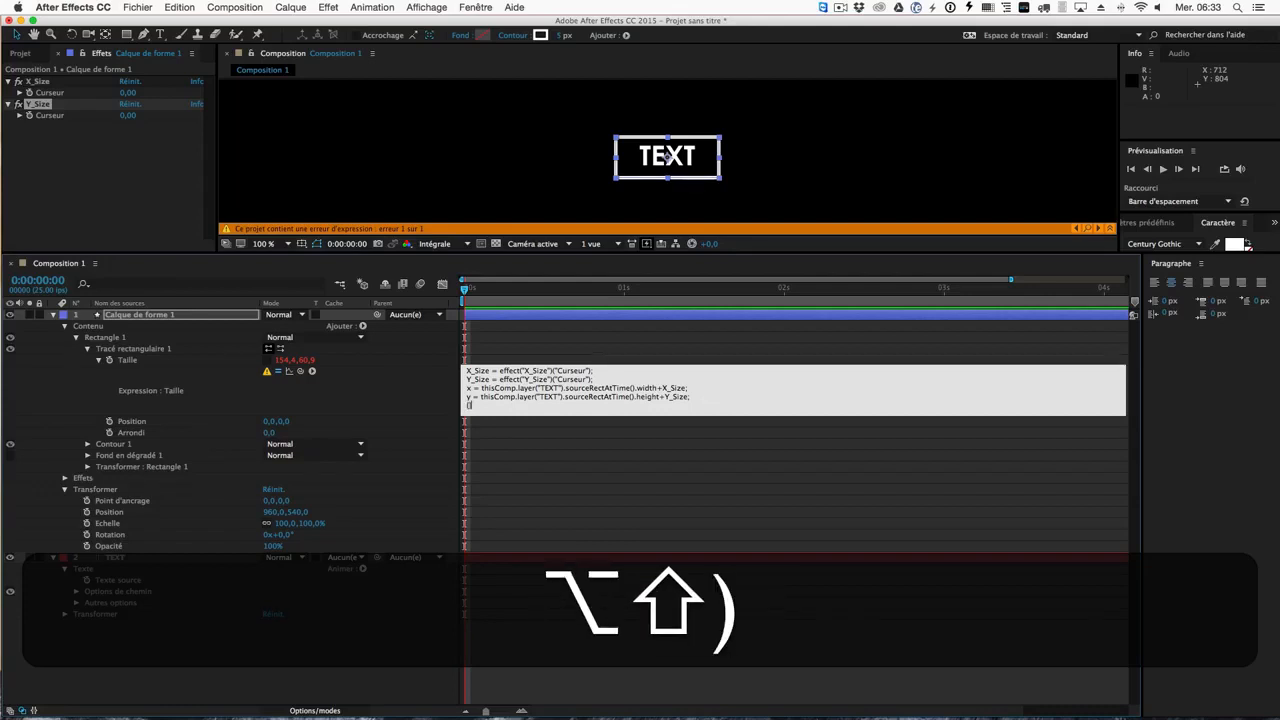
key("Left")
type("x,y")
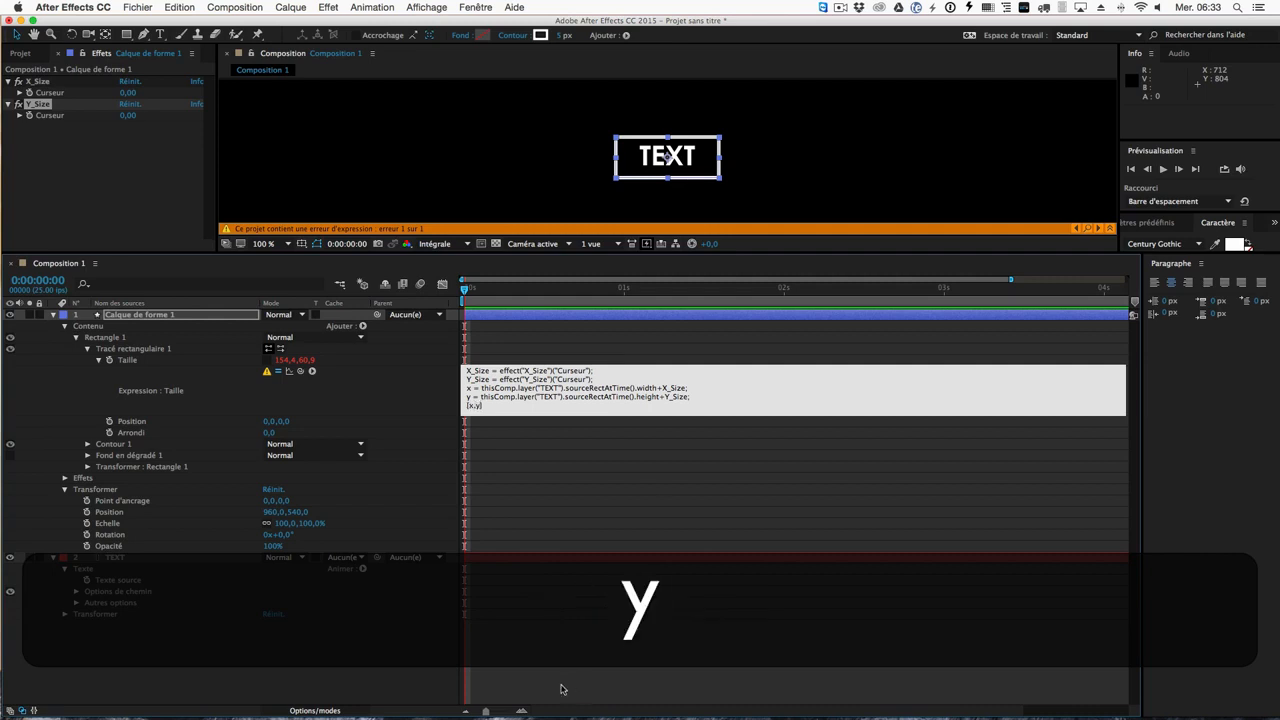
left_click(323, 671)
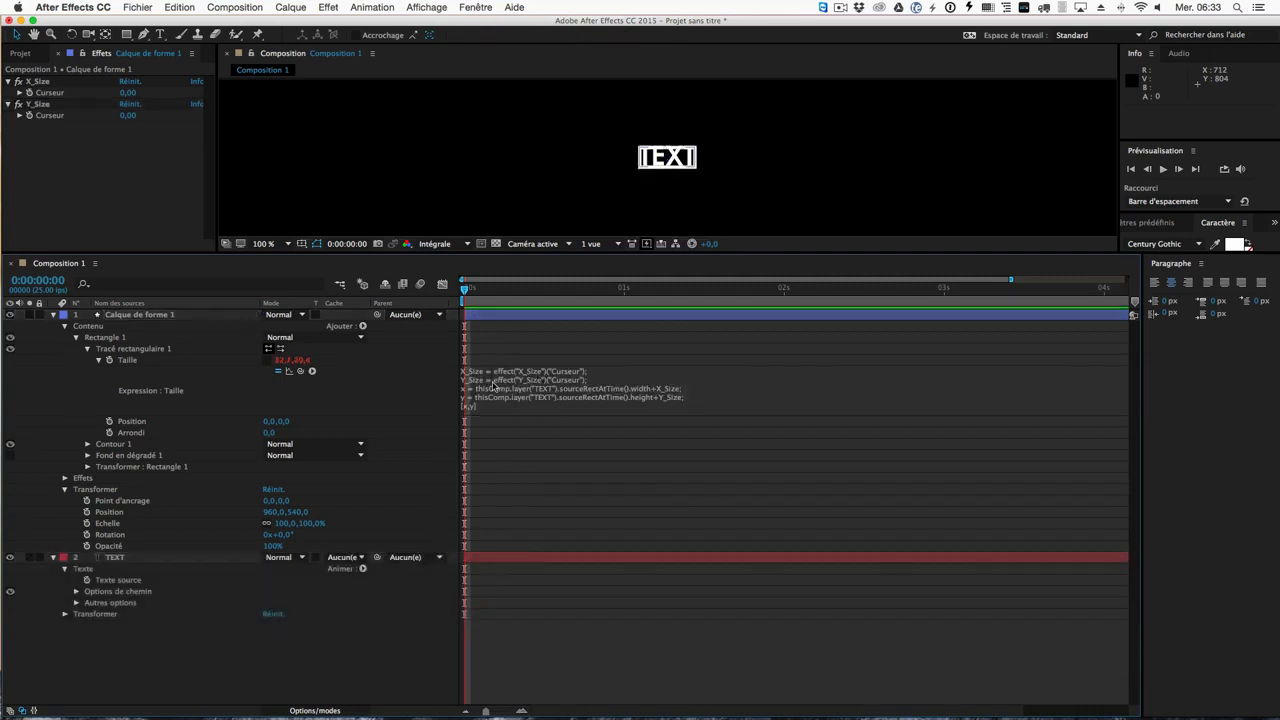
Step: Set the X_Size slider to 16 and the Y_Size slider to 29 to leave a margin around the text
scroll(714, 208, "up", 2)
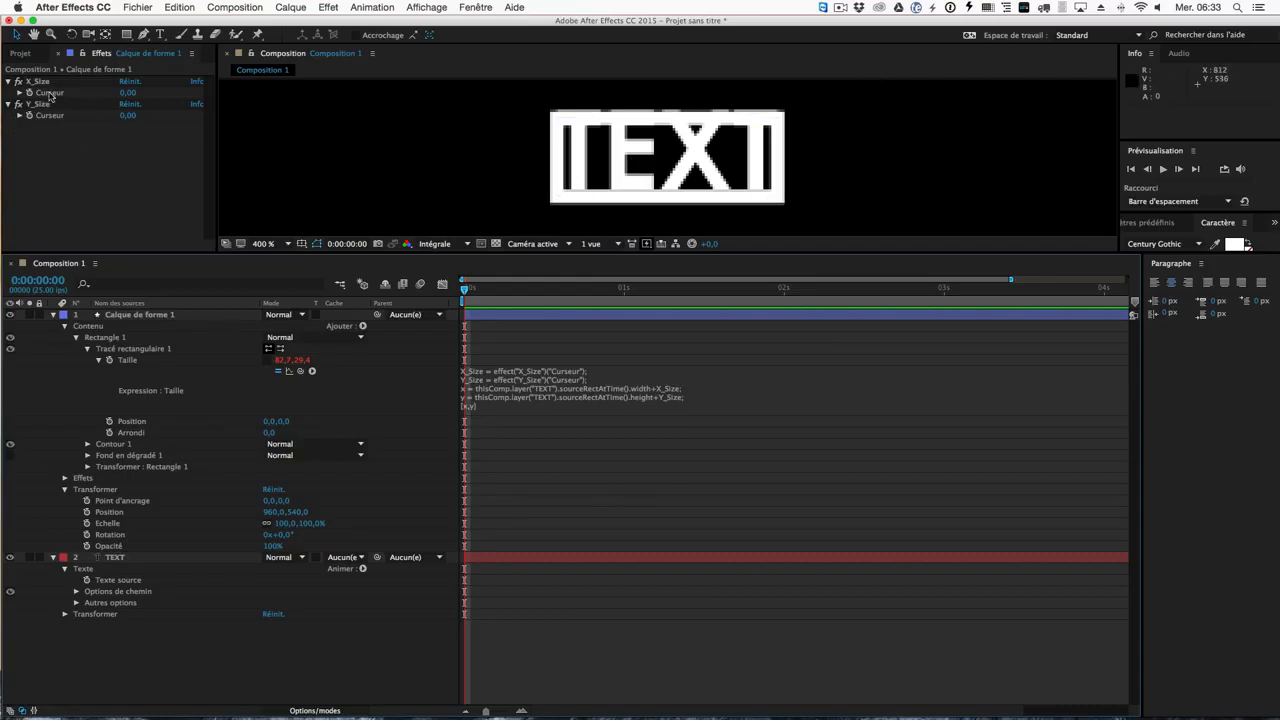
left_click_drag(122, 93, 141, 116)
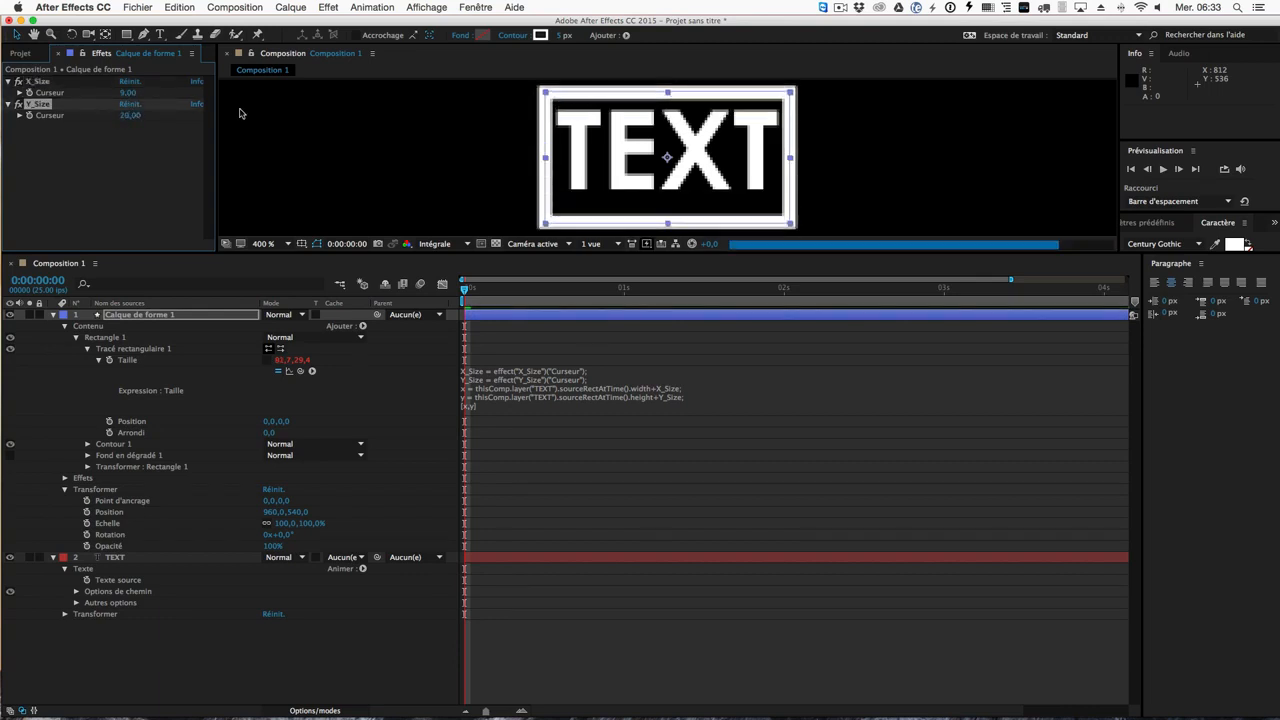
scroll(829, 103, "down", 2)
left_click(193, 645)
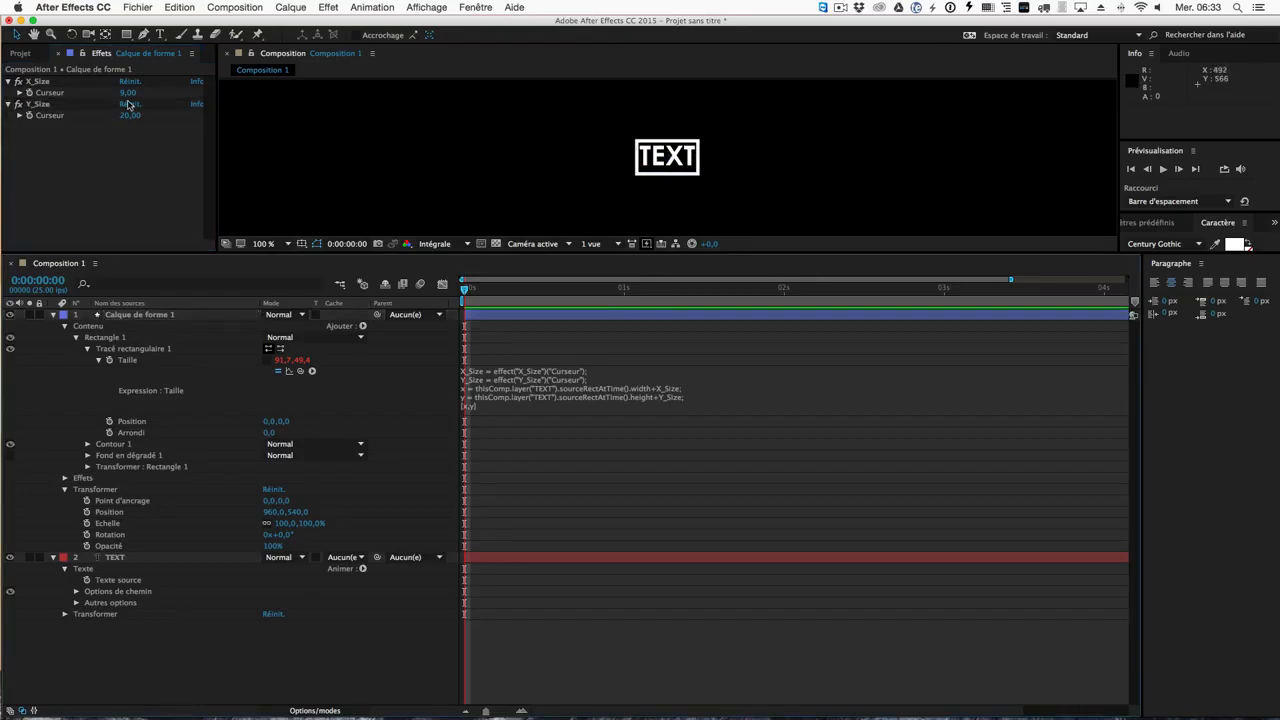
left_click_drag(127, 97, 134, 116)
left_click(234, 668)
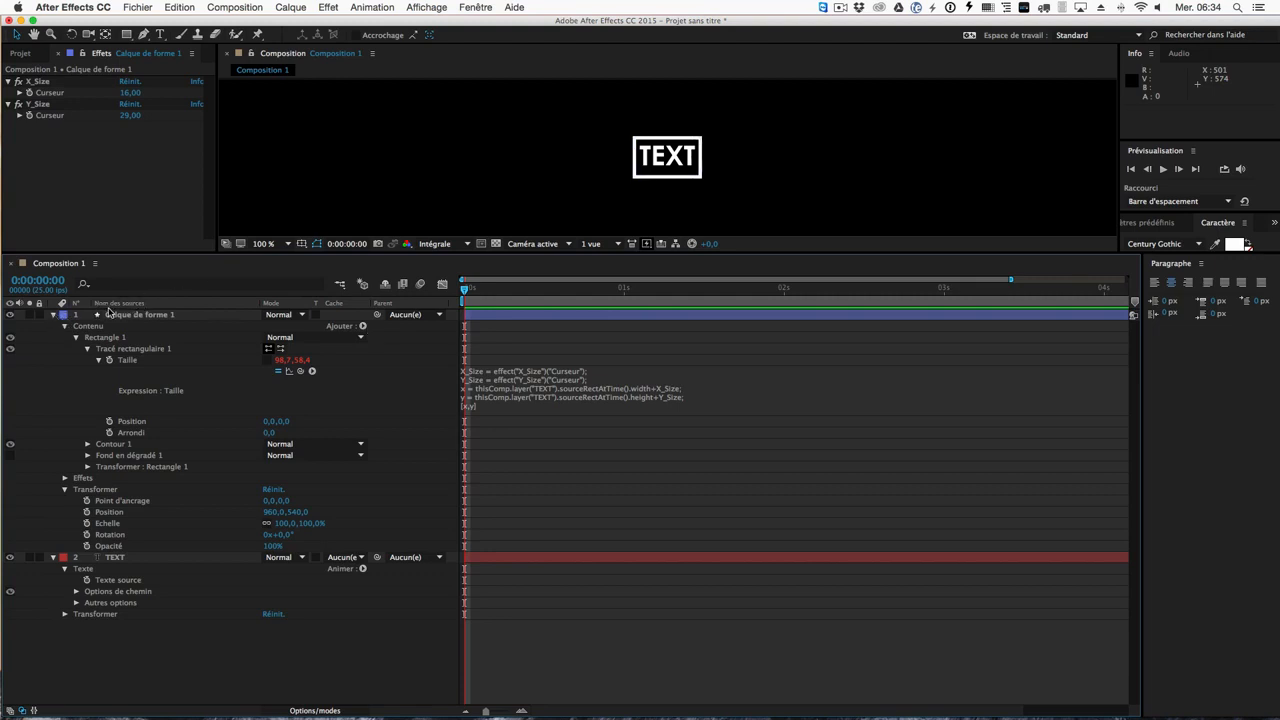
Step: Collapse the Calque de forme 1 layer and move it below the TEXT layer
left_click(53, 315)
left_click_drag(122, 318, 116, 440)
Step: Replace the title's text with "Un texte à rallonge"
left_click(116, 316)
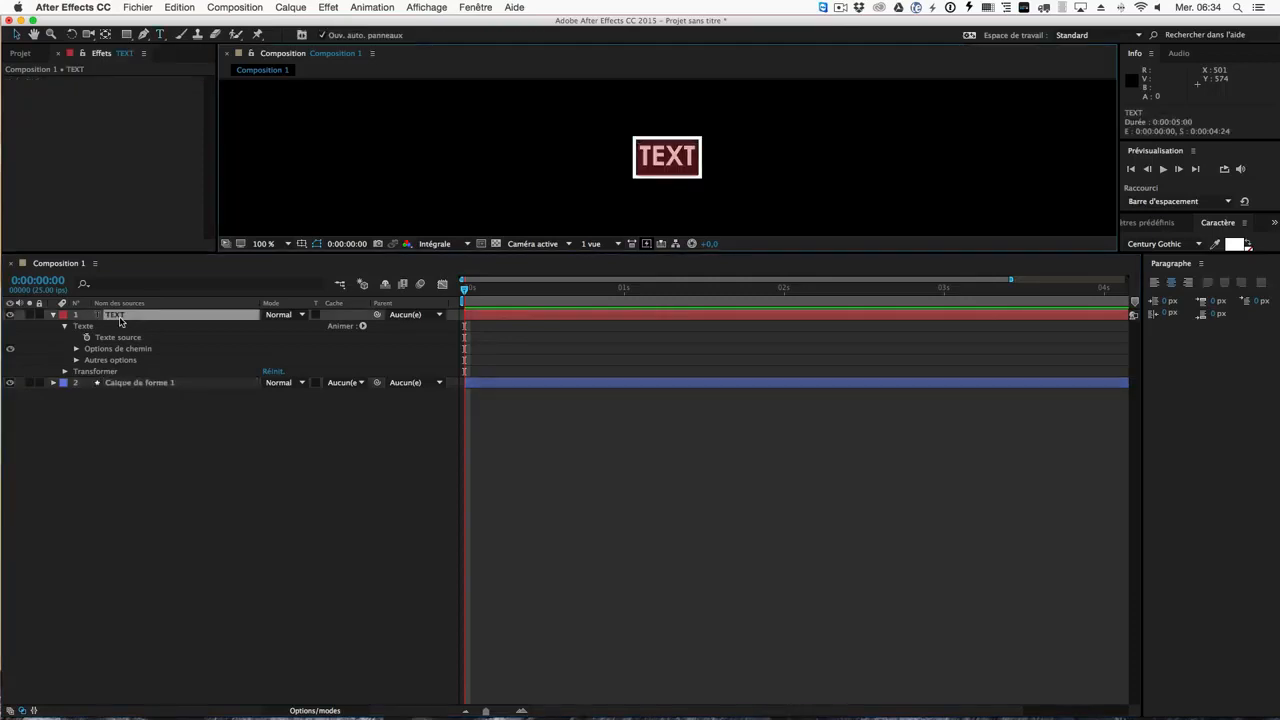
type("Un texte à rallonge")
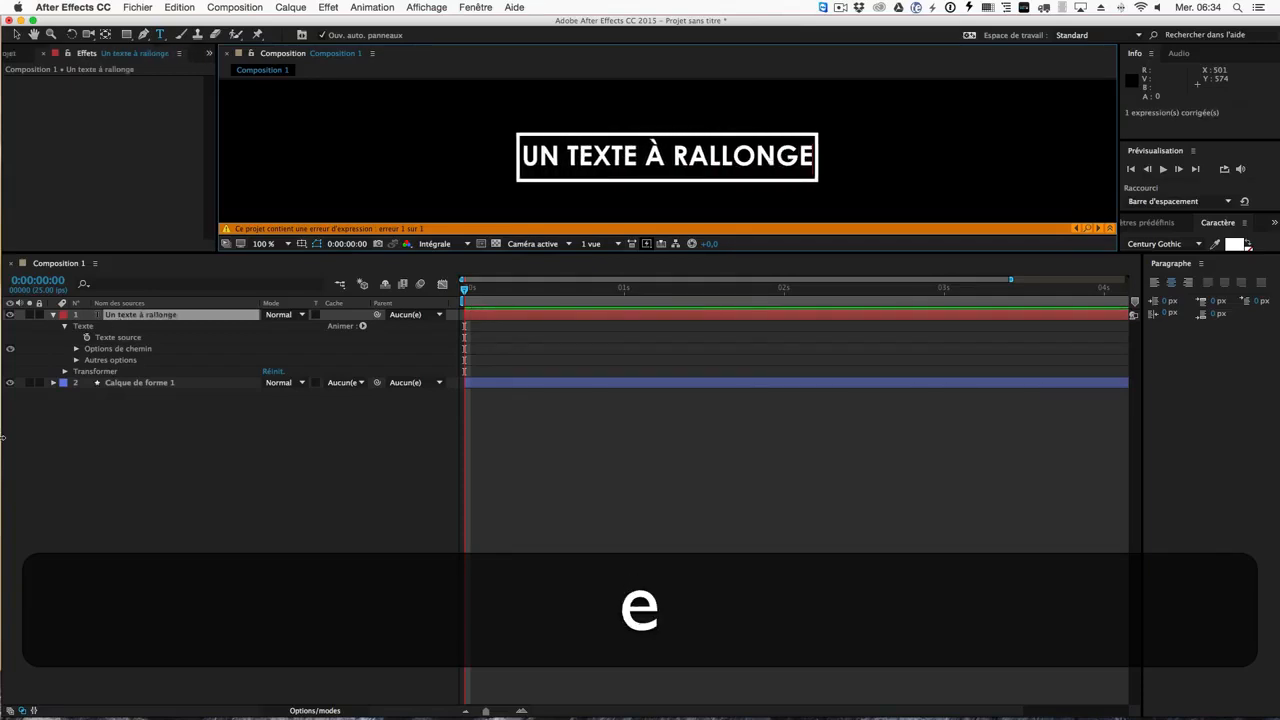
left_click(289, 546)
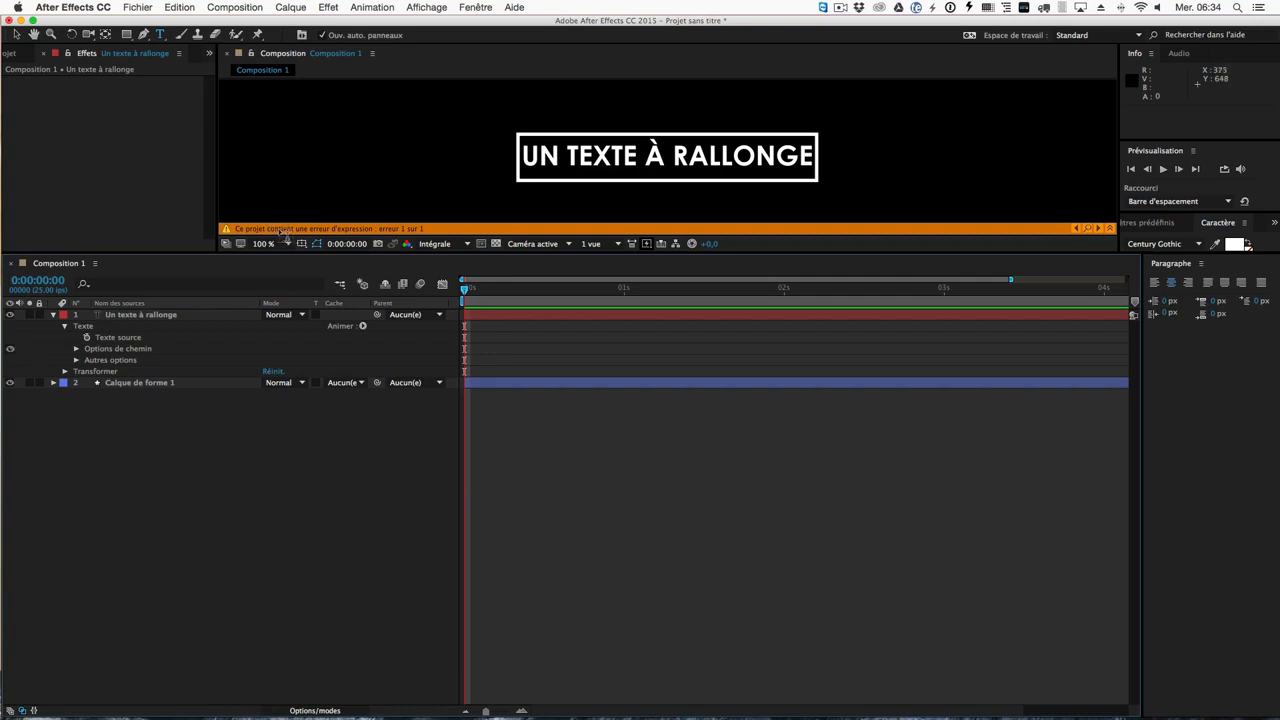
Step: Undo the accidental empty text layer and reveal the rectangle's Taille expression that has the error
left_click(1087, 222)
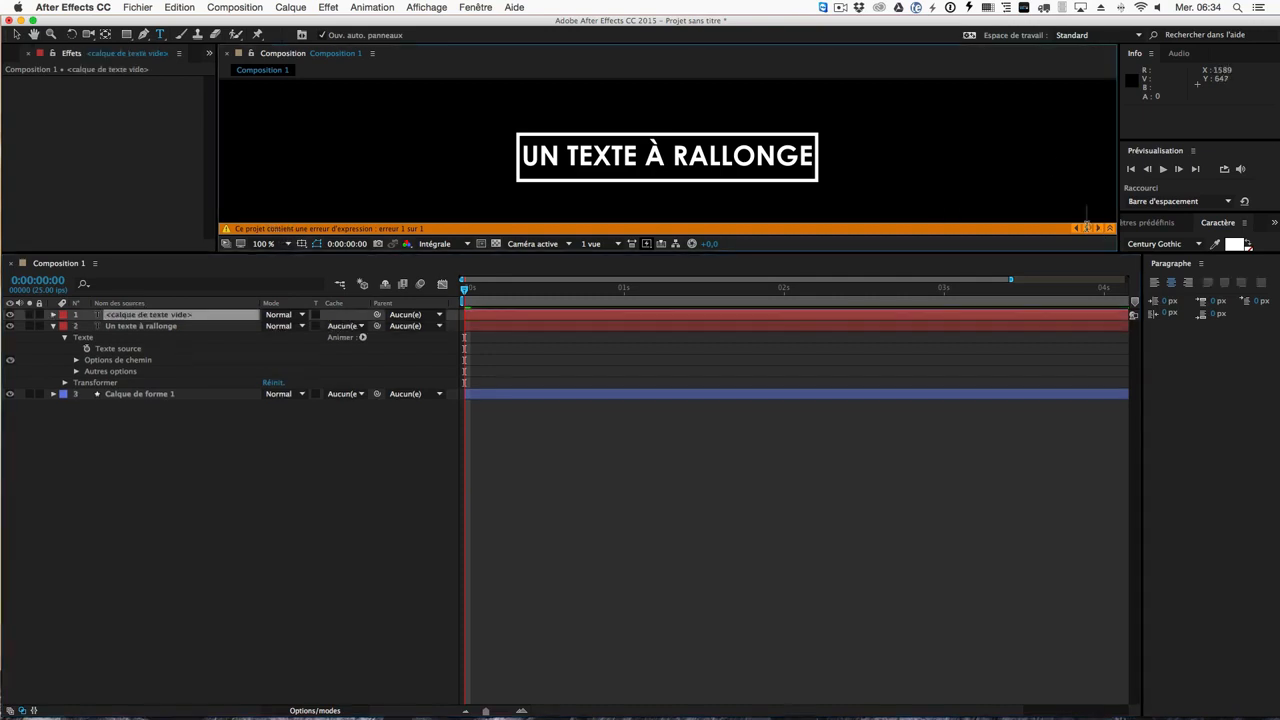
key("super+z")
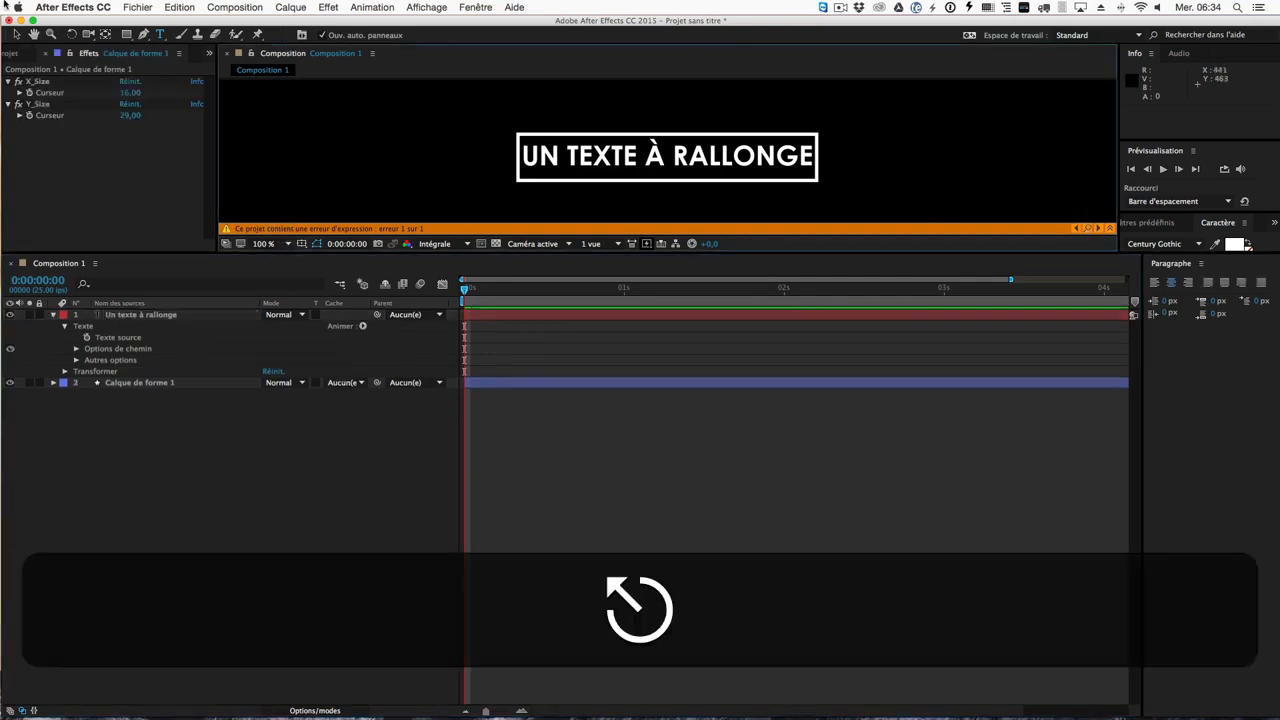
left_click(1088, 229)
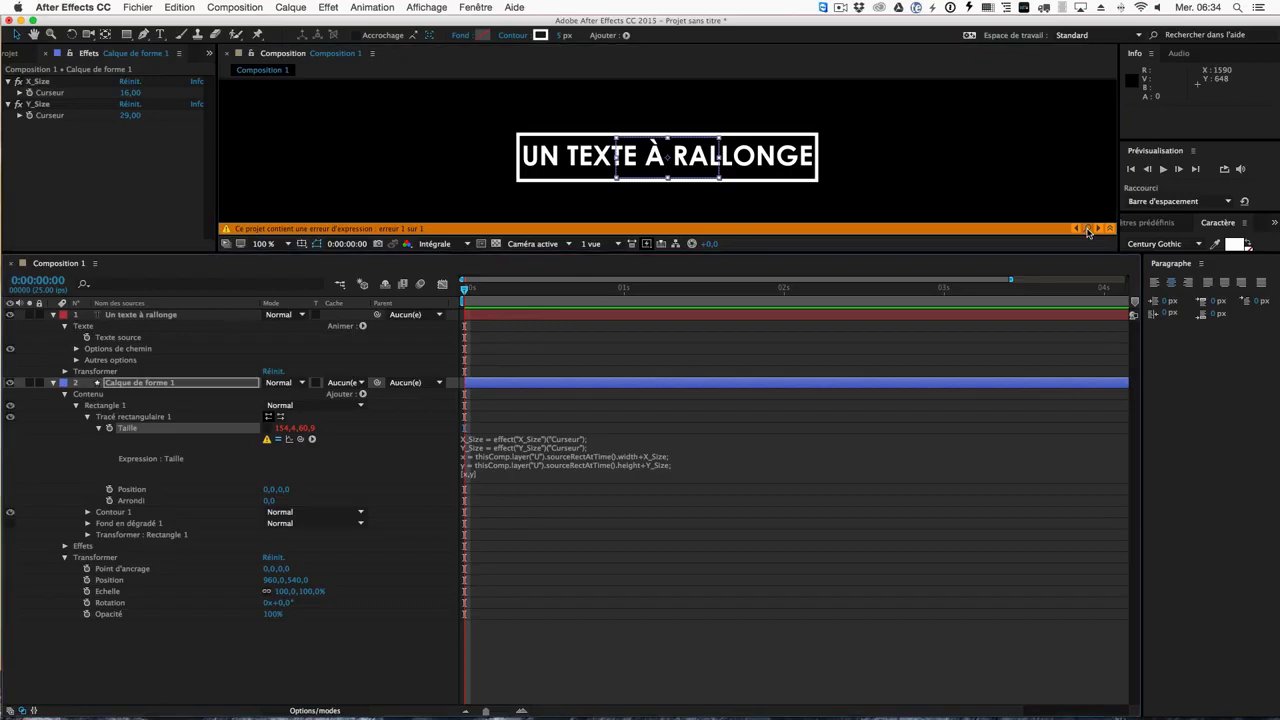
Step: Rename the text layer "Un texte à rallonge" as TEXT
left_click(164, 315)
key("Return")
type("TEXT")
left_click(147, 679)
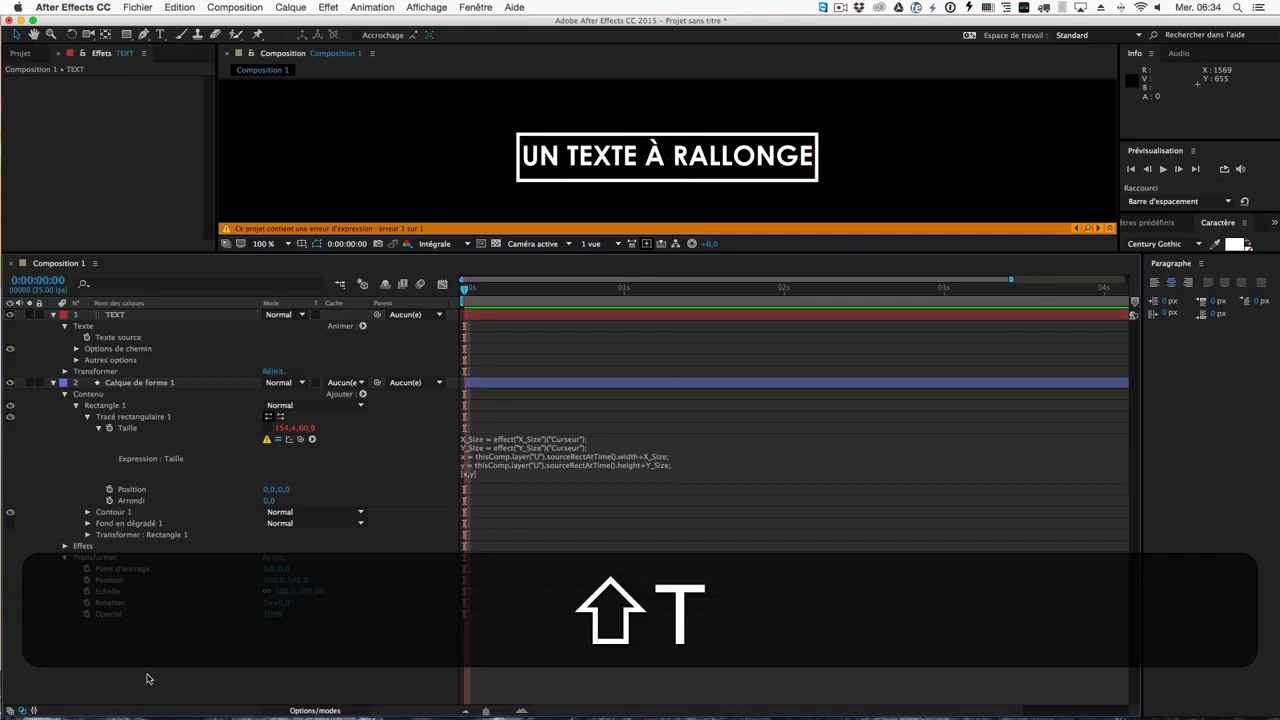
Step: Change the layer name from "U" to "TEXT" in the x and y lines of the size expression and apply it
left_click(529, 466)
left_click(540, 456)
key("Right")
key("BackSpace")
type("TEXT")
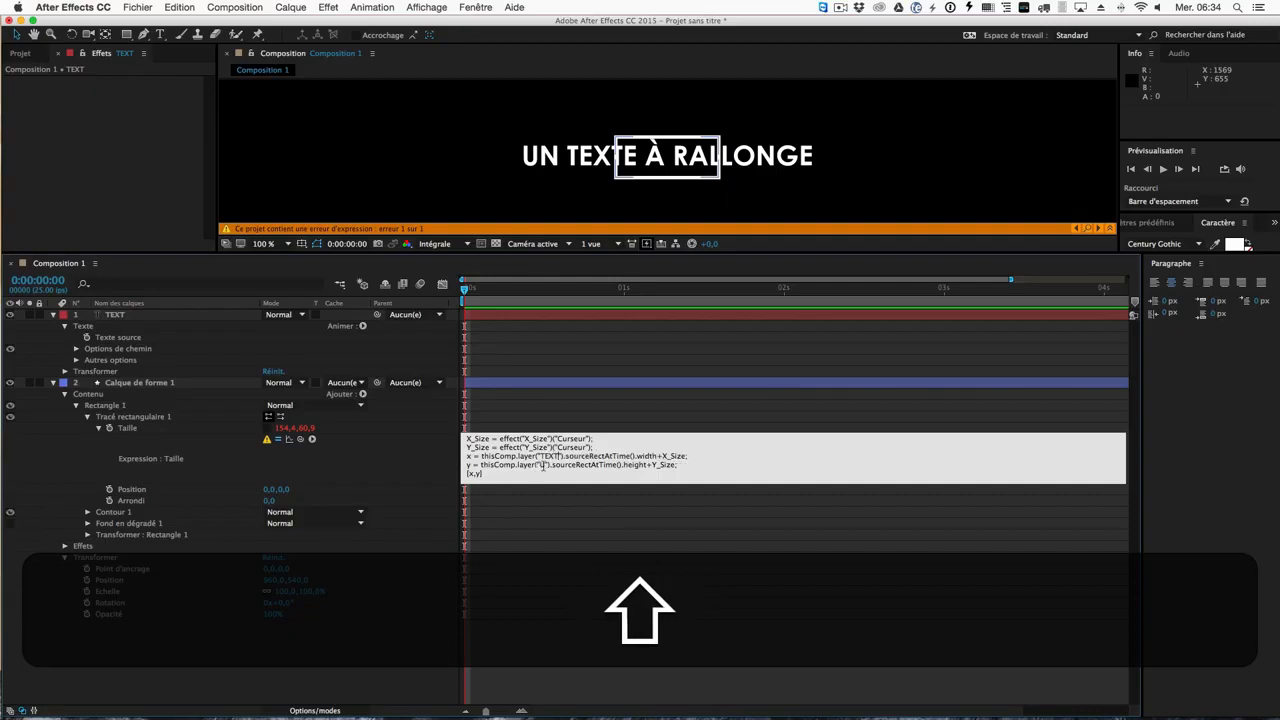
double_click(541, 465)
type("TEXT")
left_click(338, 670)
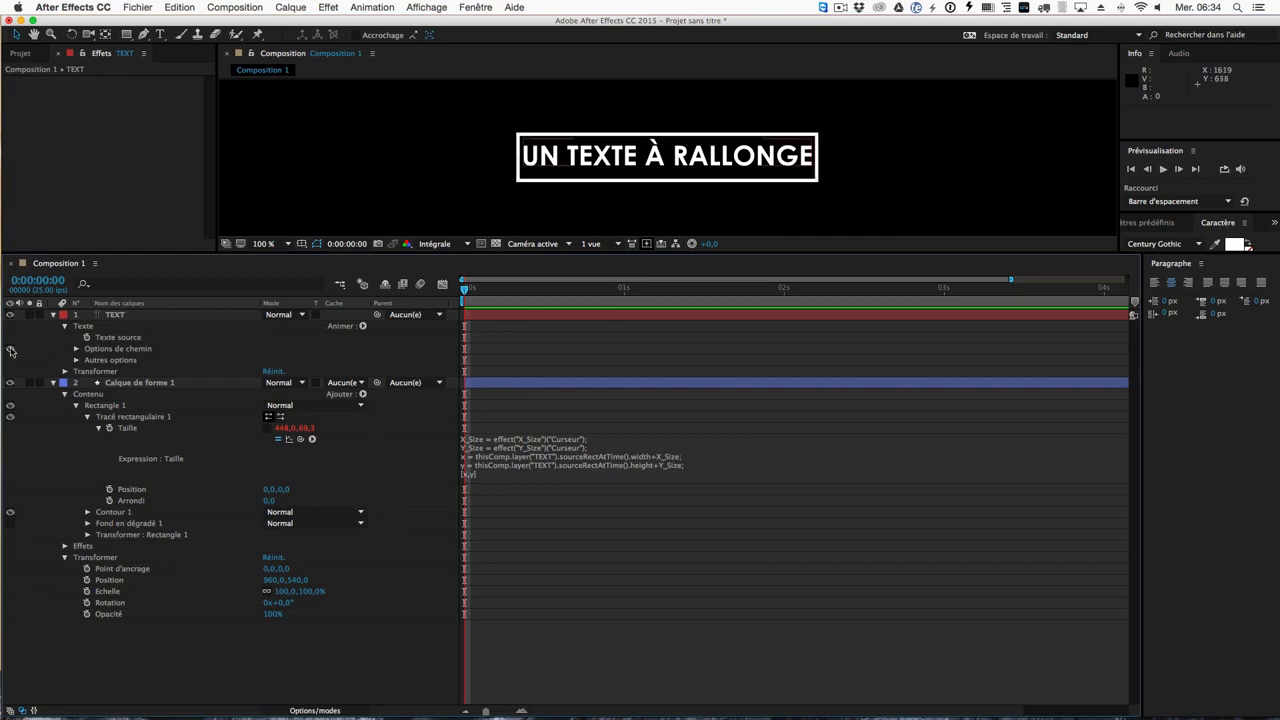
Step: Replace the title's text with "AFTEREFFECTS.FR"
left_click(769, 161)
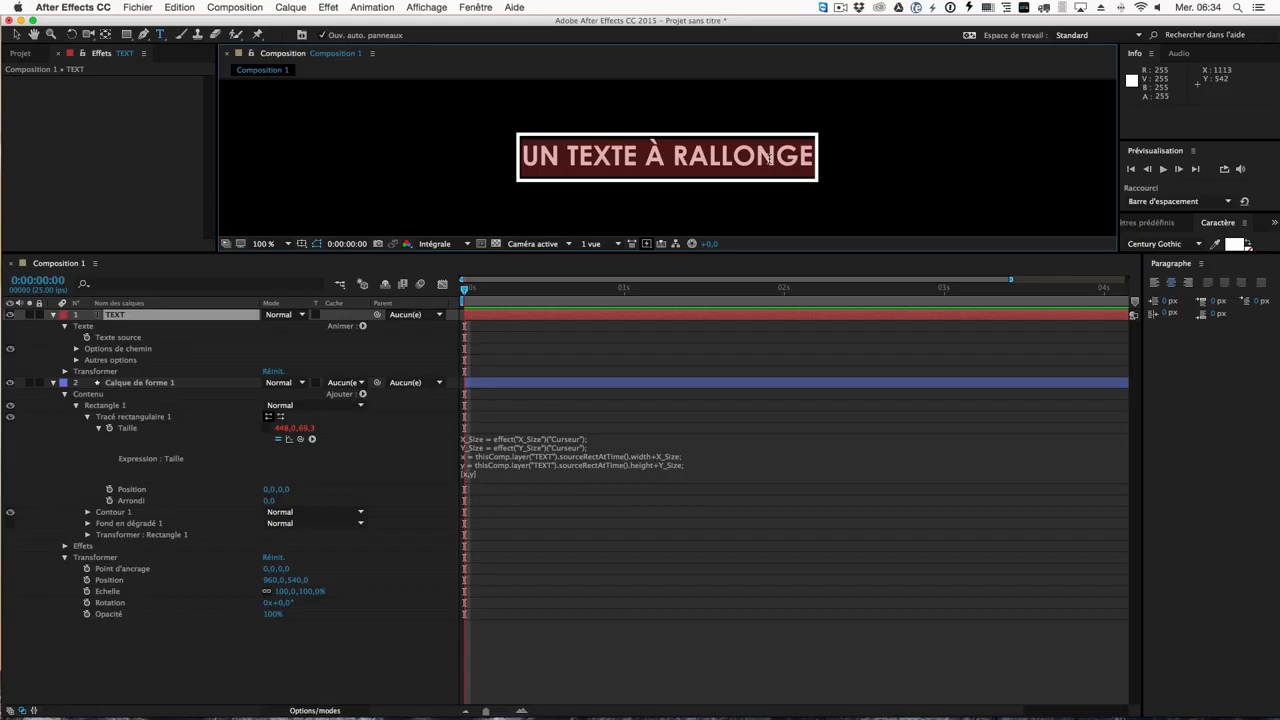
key("shift")
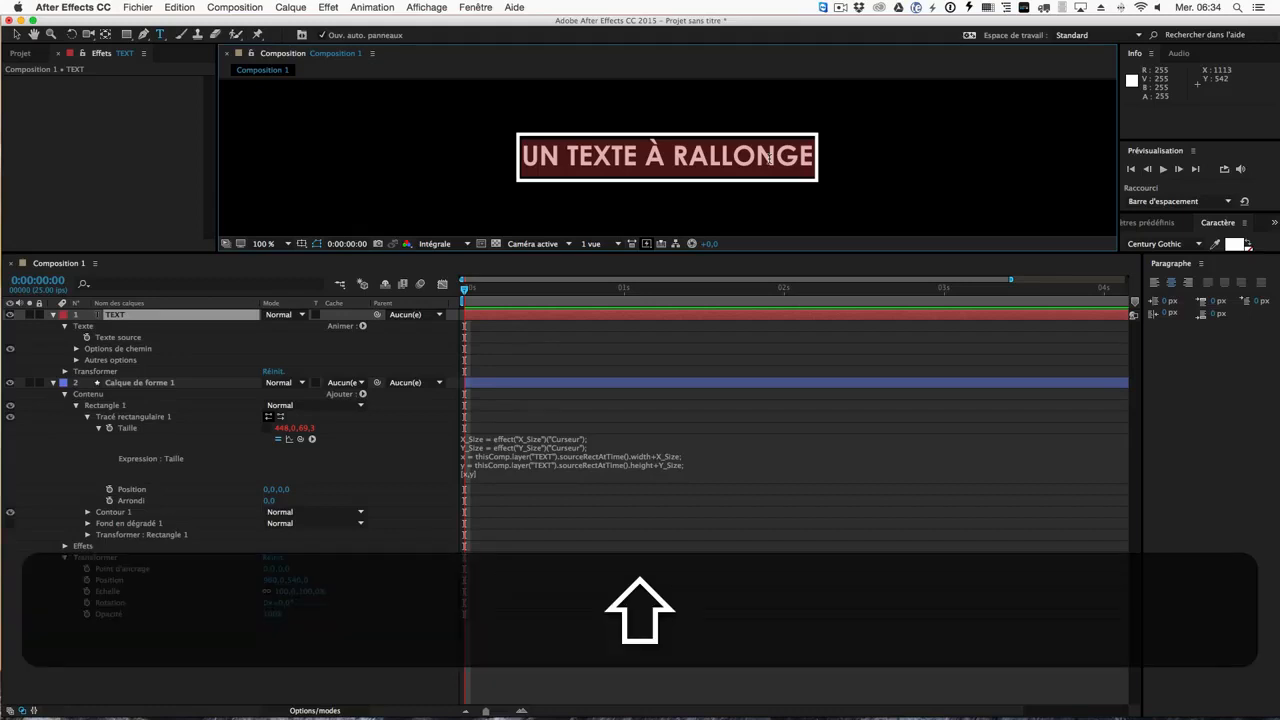
type("AFTER E")
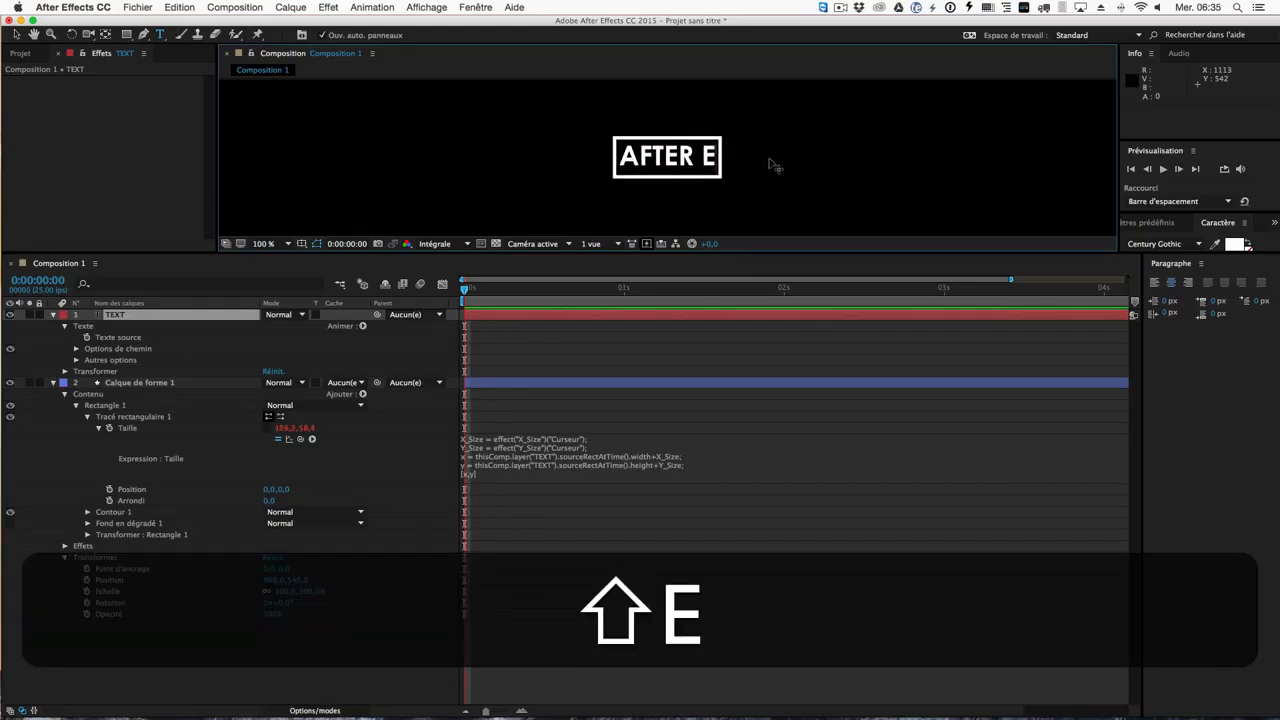
key("BackSpace")
key("BackSpace")
type("EFFECTS.FR")
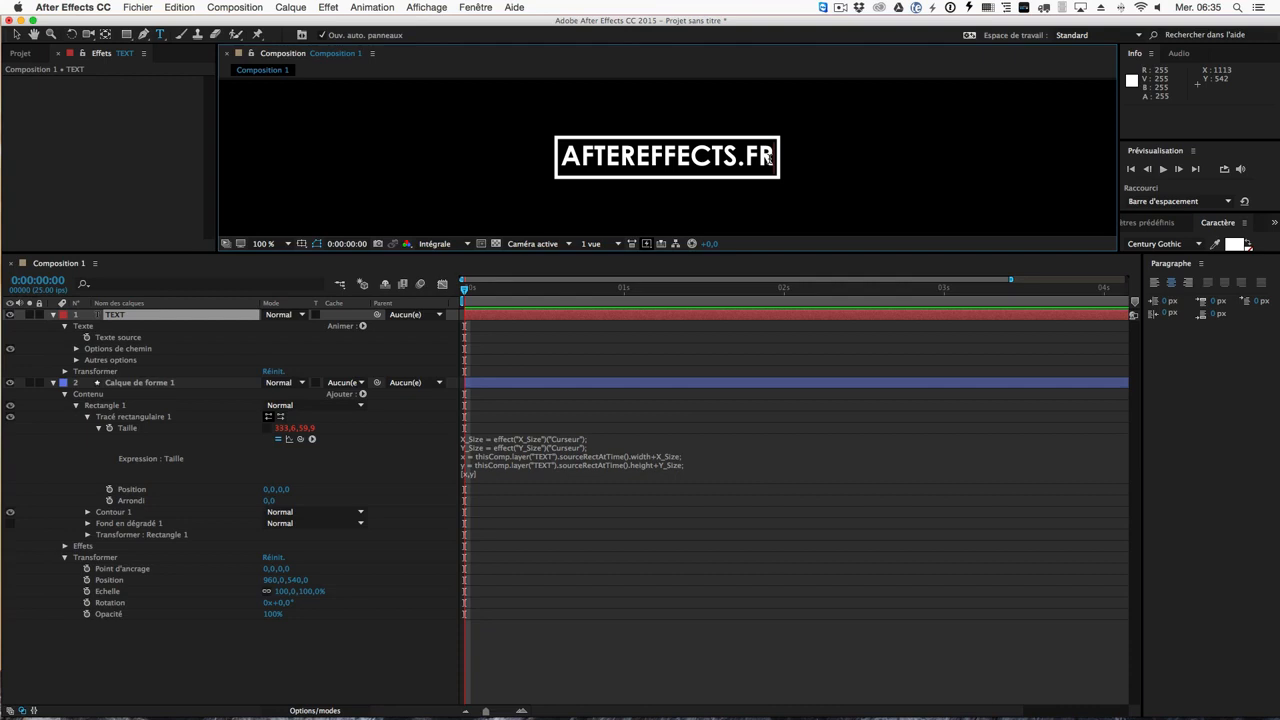
Step: Add a second line reading "TEST" below the title's text
key("Return")
key("shift")
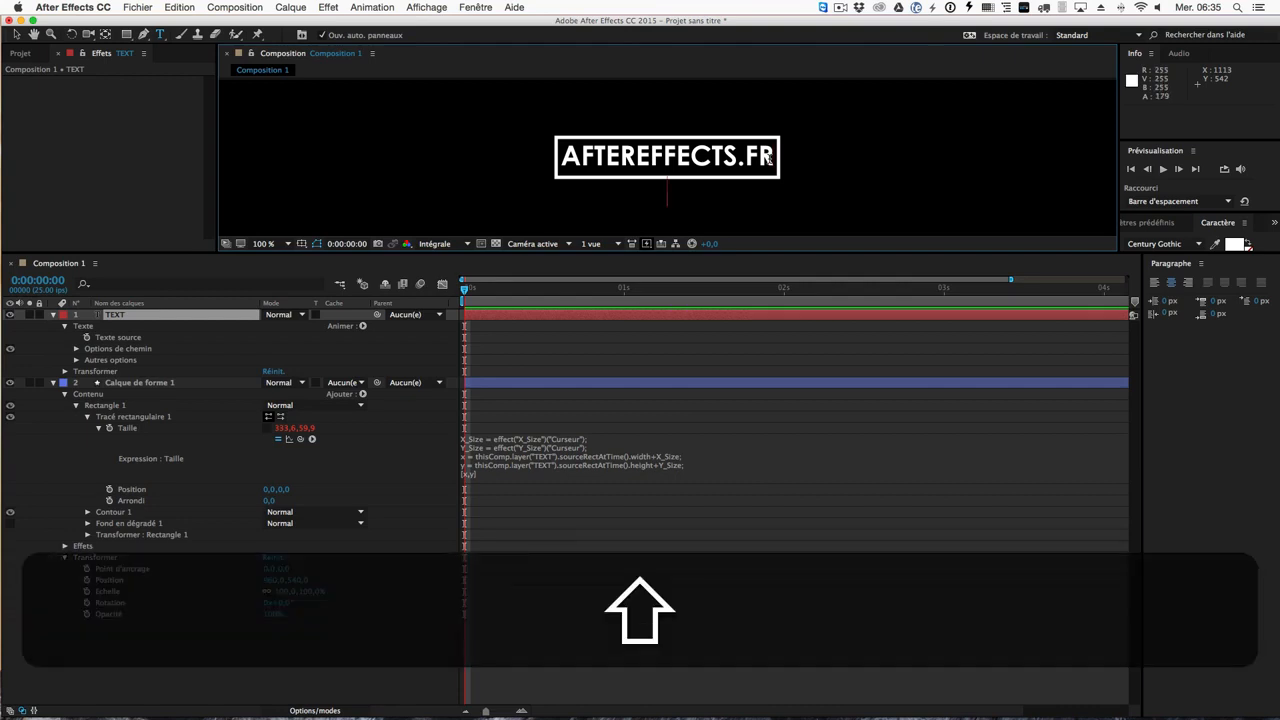
type("TEST")
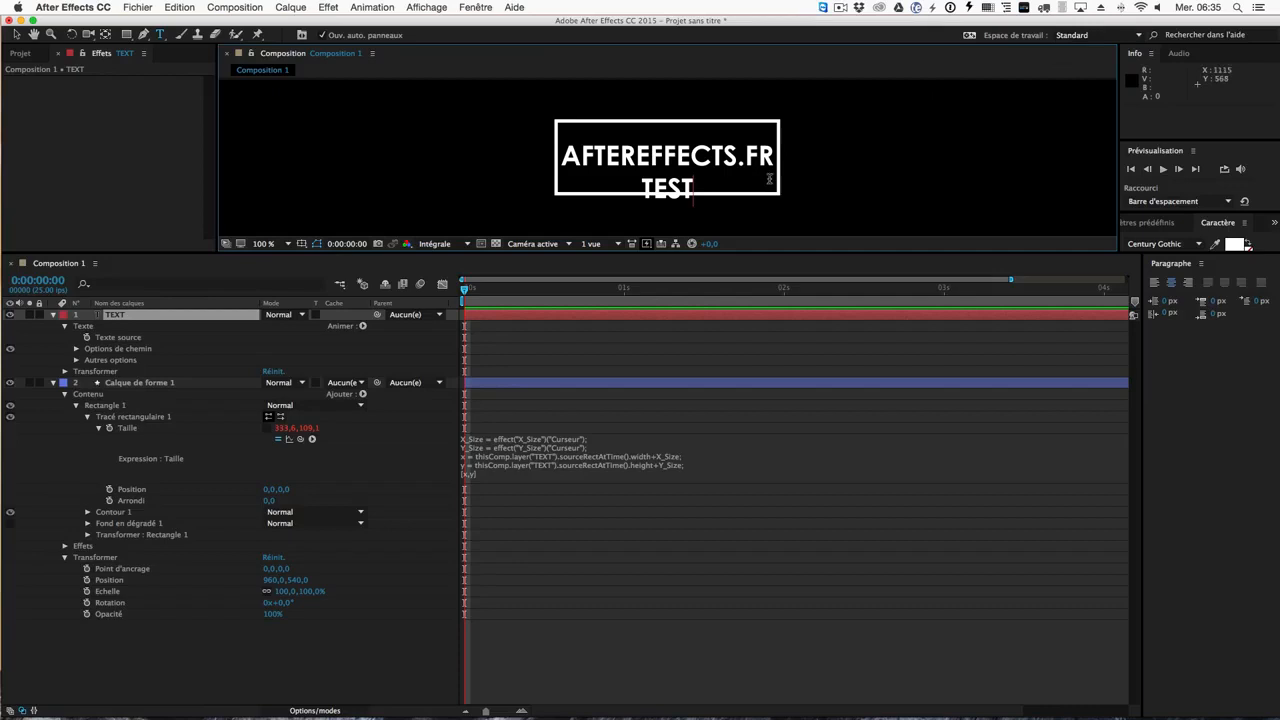
scroll(744, 195, "up", 1)
scroll(744, 195, "up", 1)
scroll(802, 147, "down", 2)
left_click(174, 660)
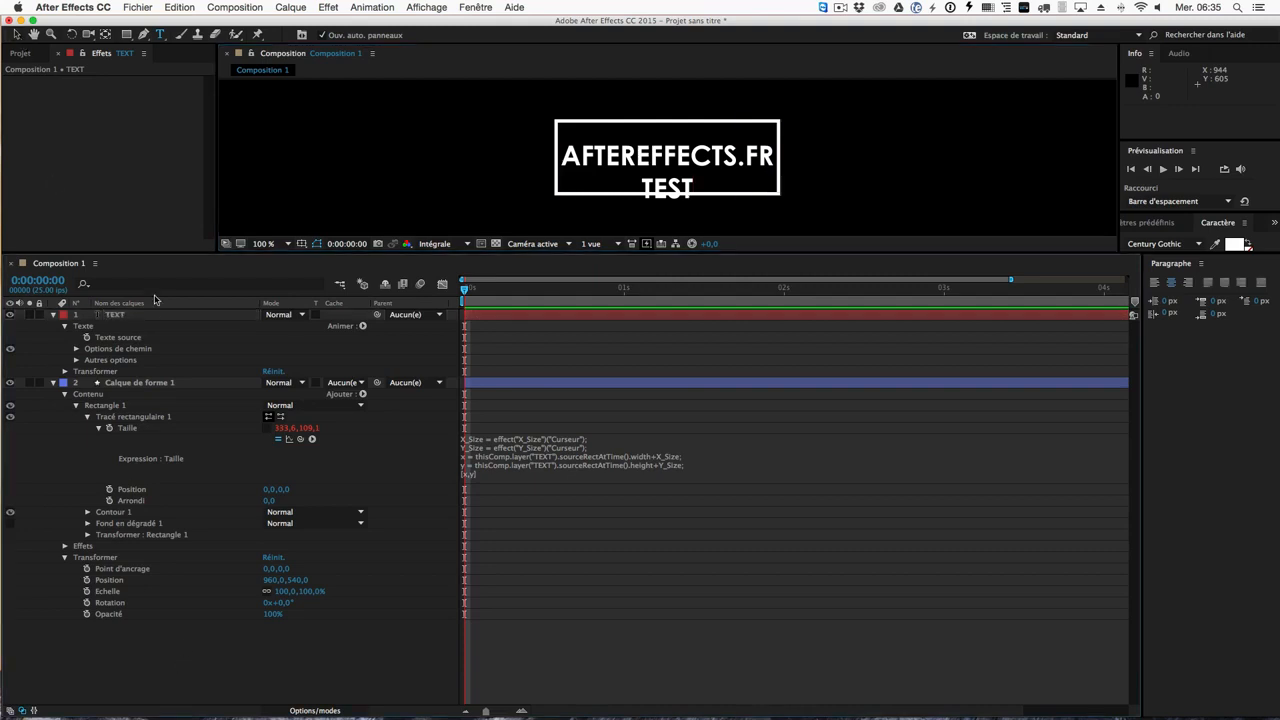
Step: Remove the second line "TEST" from the title's text
left_click(137, 316)
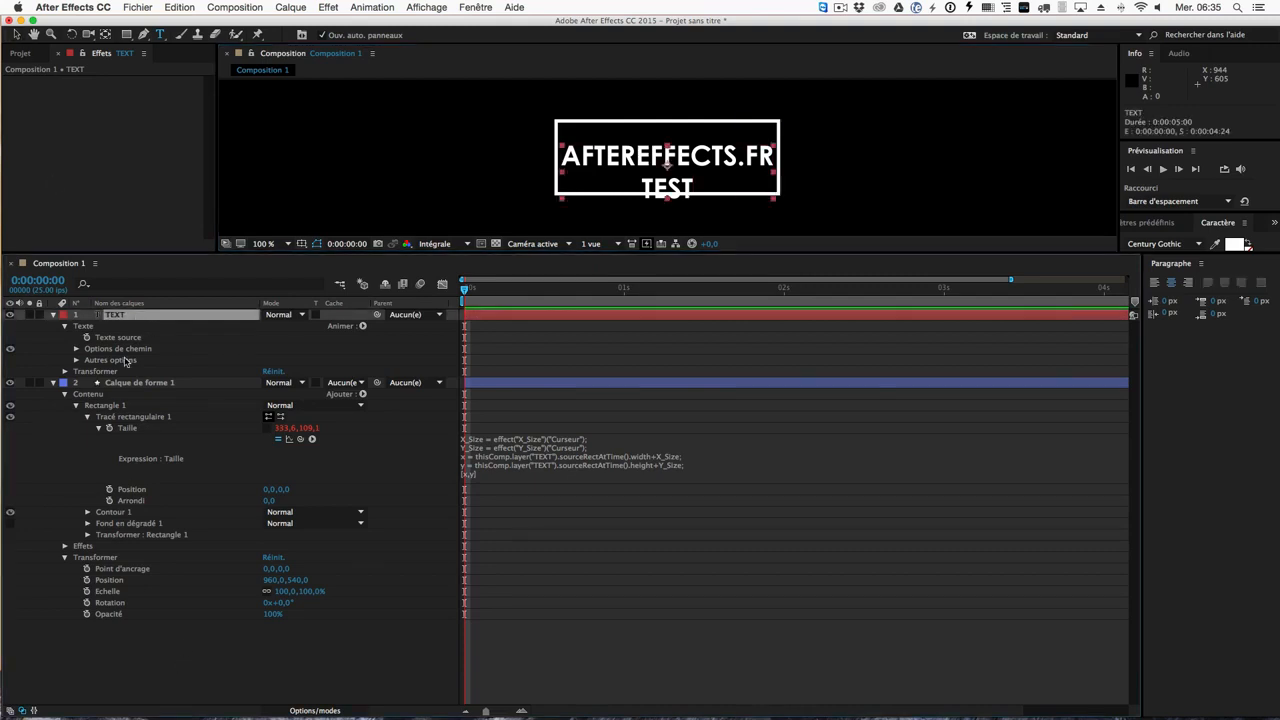
double_click(130, 316)
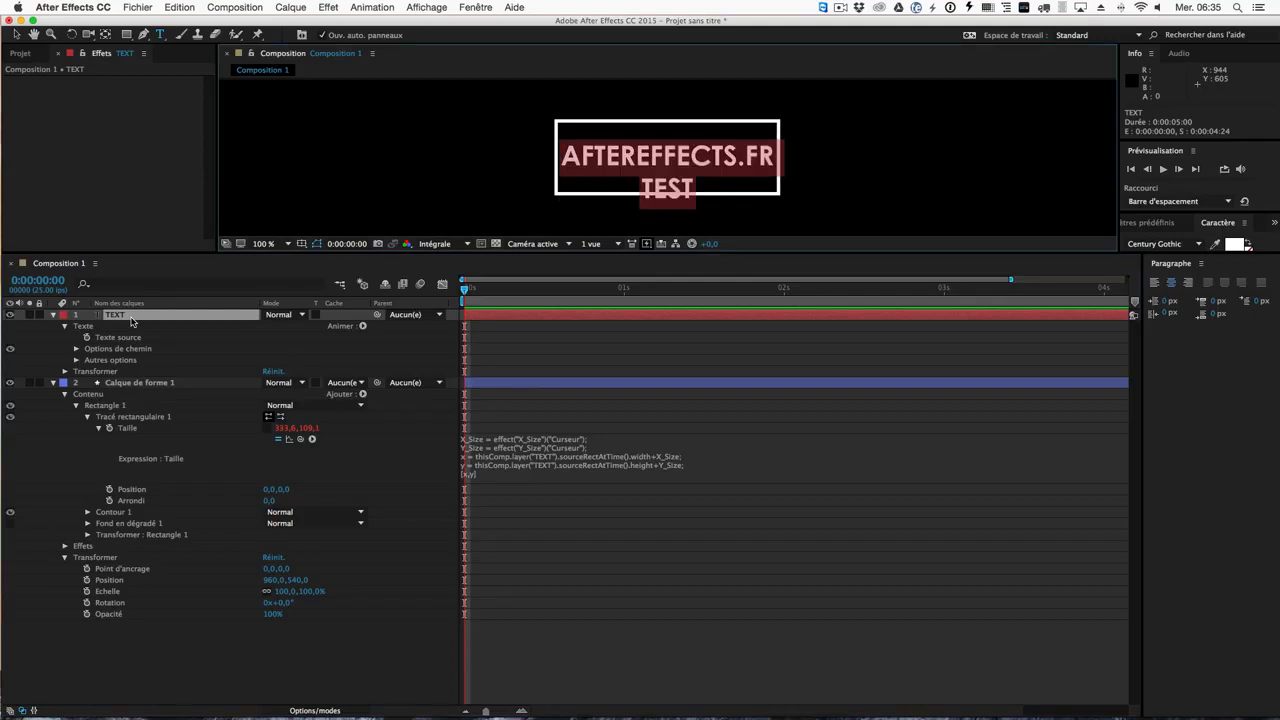
left_click_drag(697, 200, 640, 192)
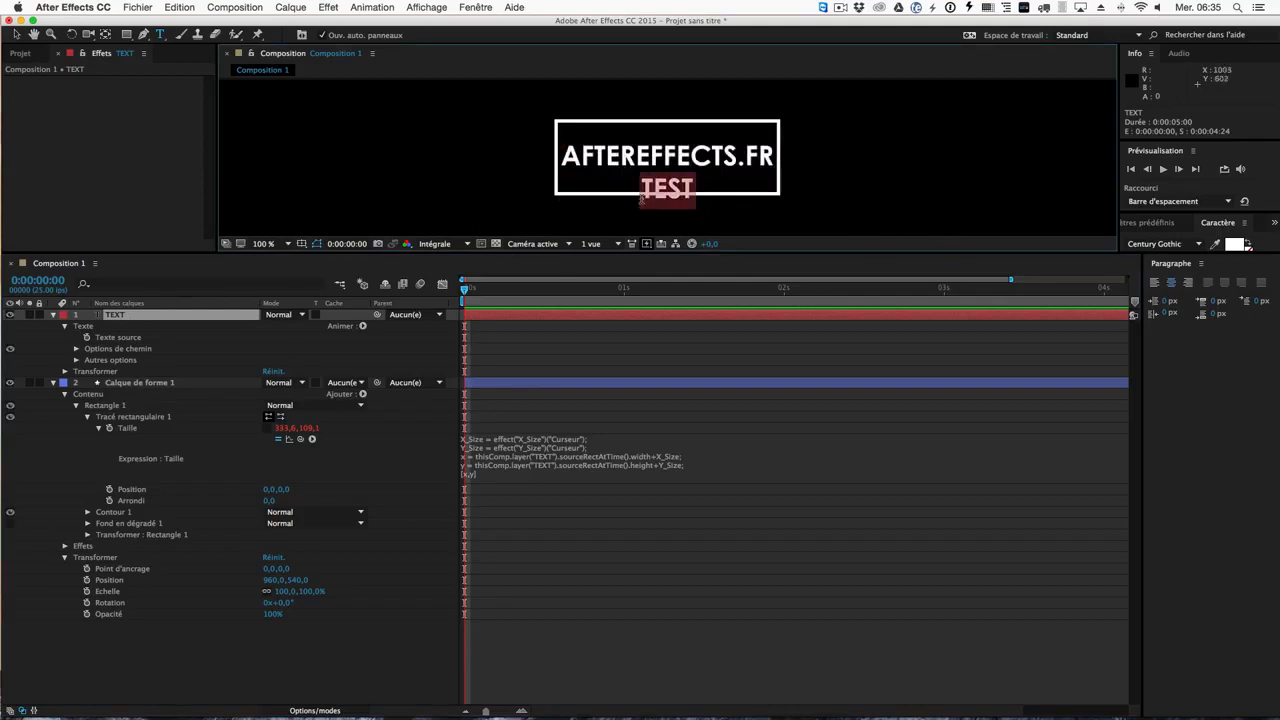
key("BackSpace")
left_click(143, 328)
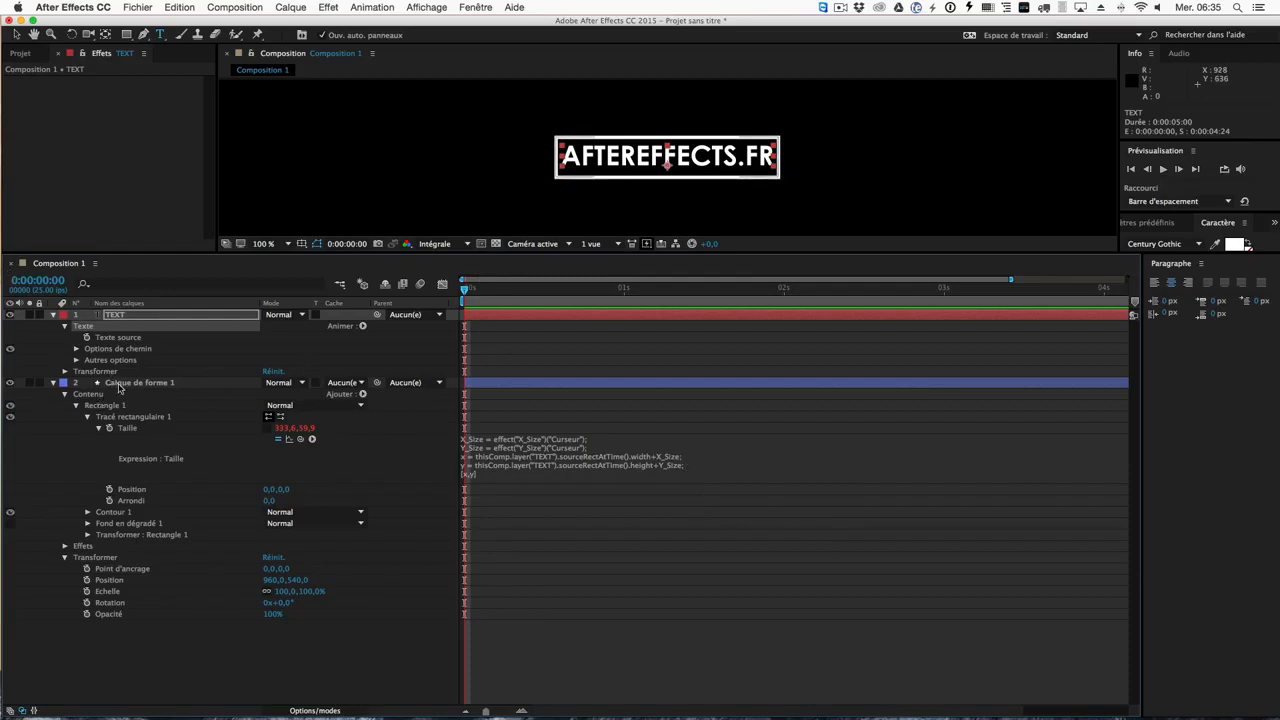
Step: Delete the rectangle's shape layer and display the effects and presets list with more height
left_click(118, 386)
key("BackSpace")
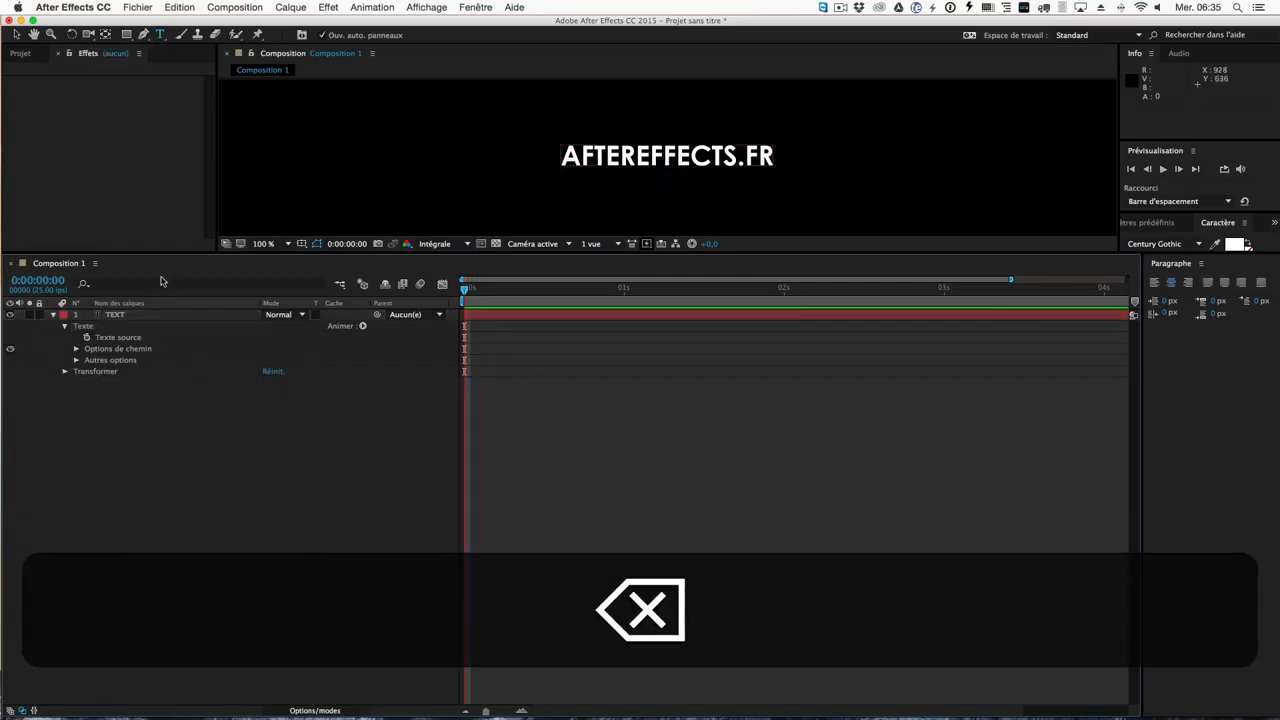
left_click(1163, 224)
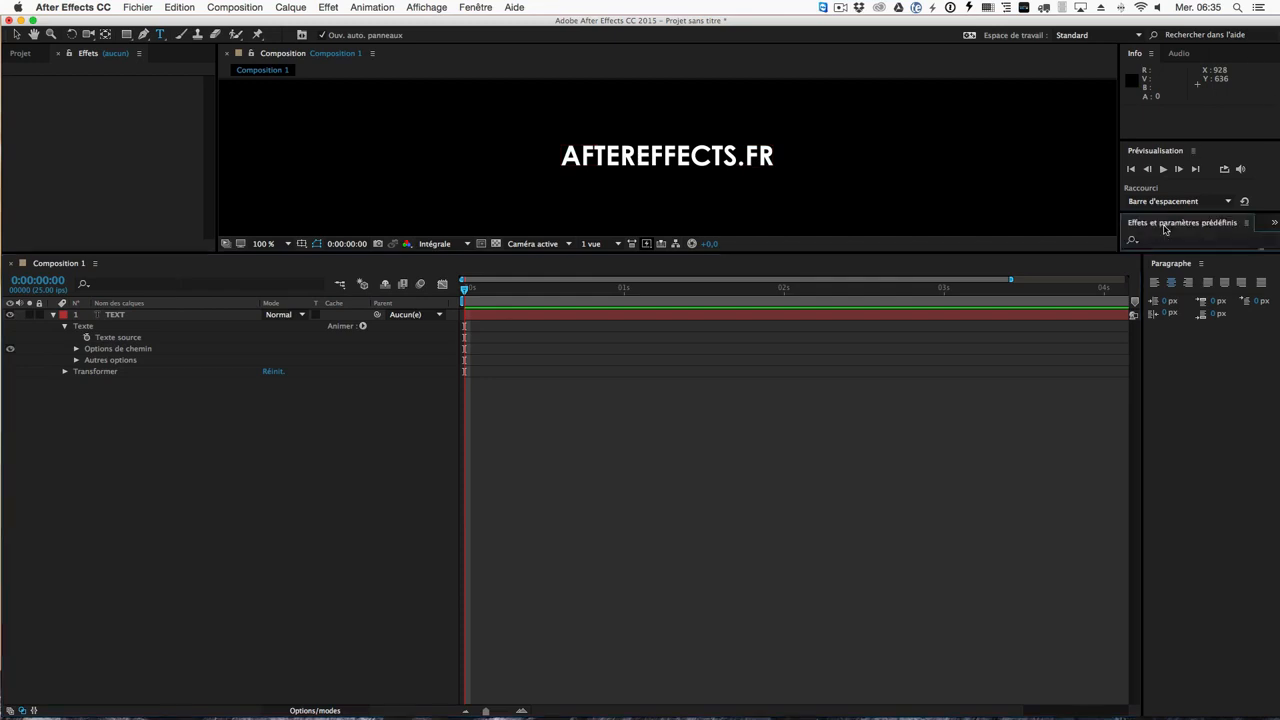
left_click_drag(1144, 253, 1144, 510)
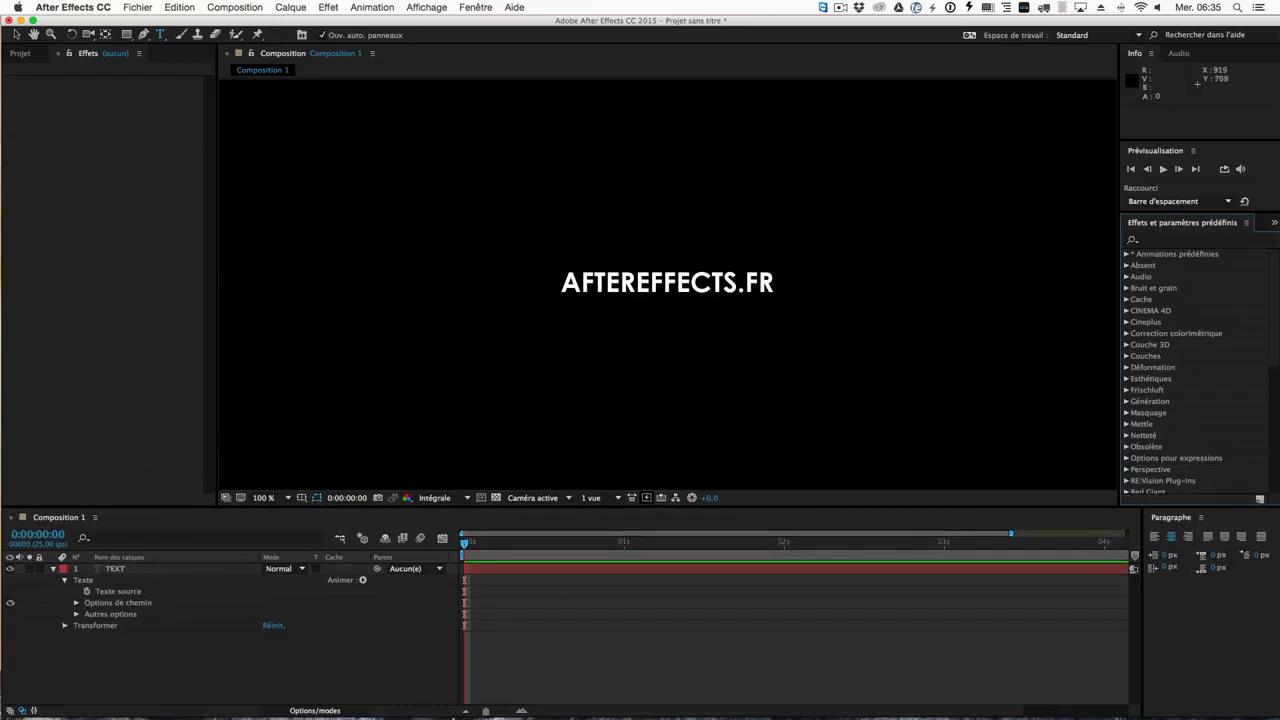
Step: Switch to Finder and look inside the _AFXFR folder of the autoresize folder on the desktop
mouse_move(432, 716)
left_click(500, 672)
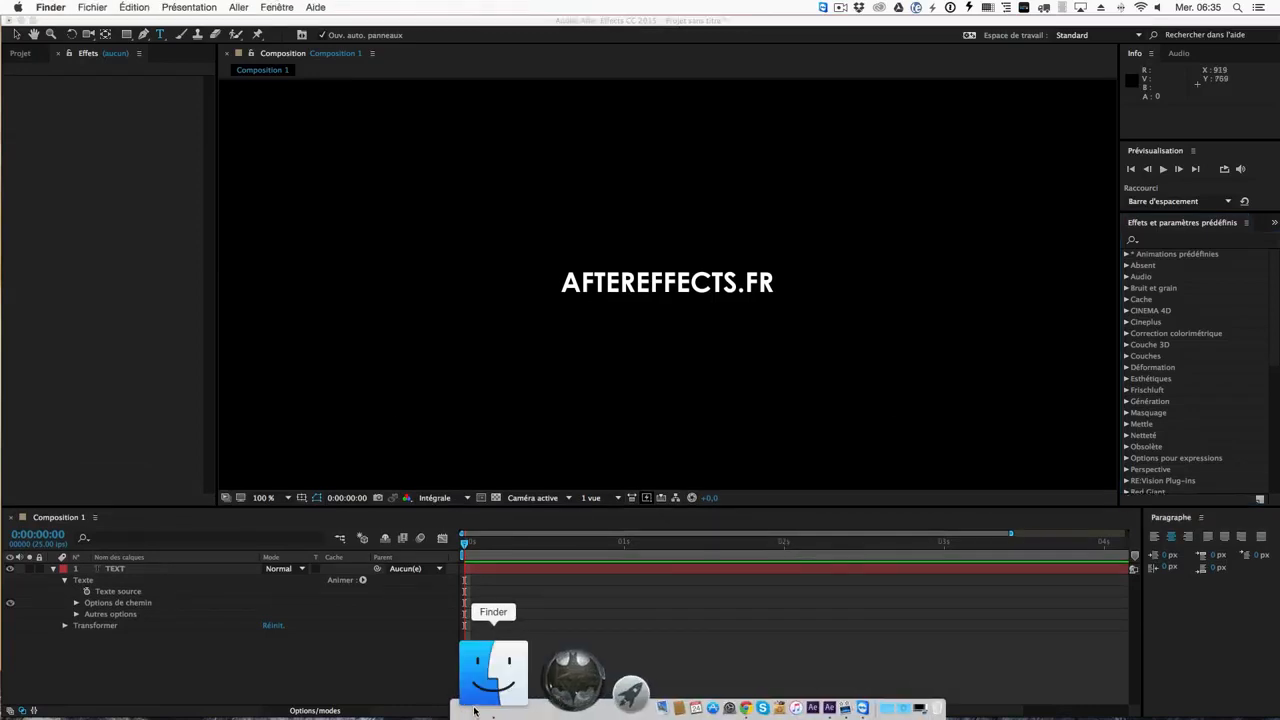
left_click(411, 336)
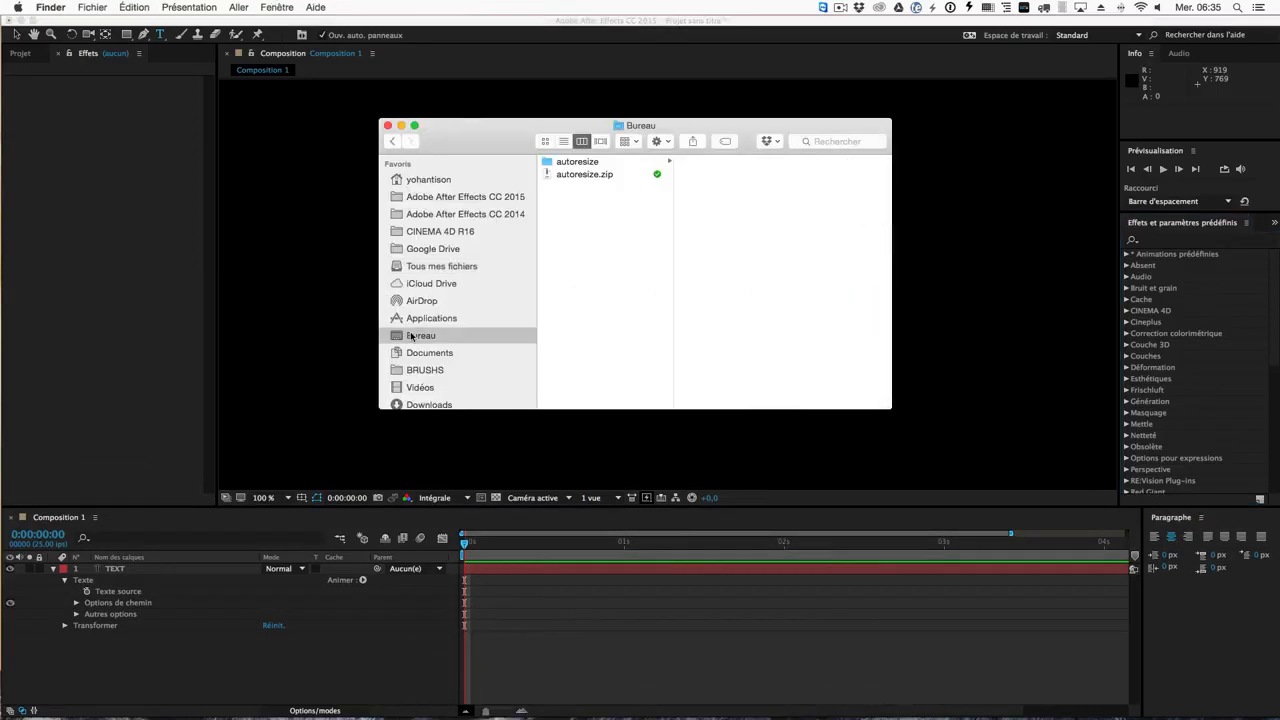
left_click(575, 162)
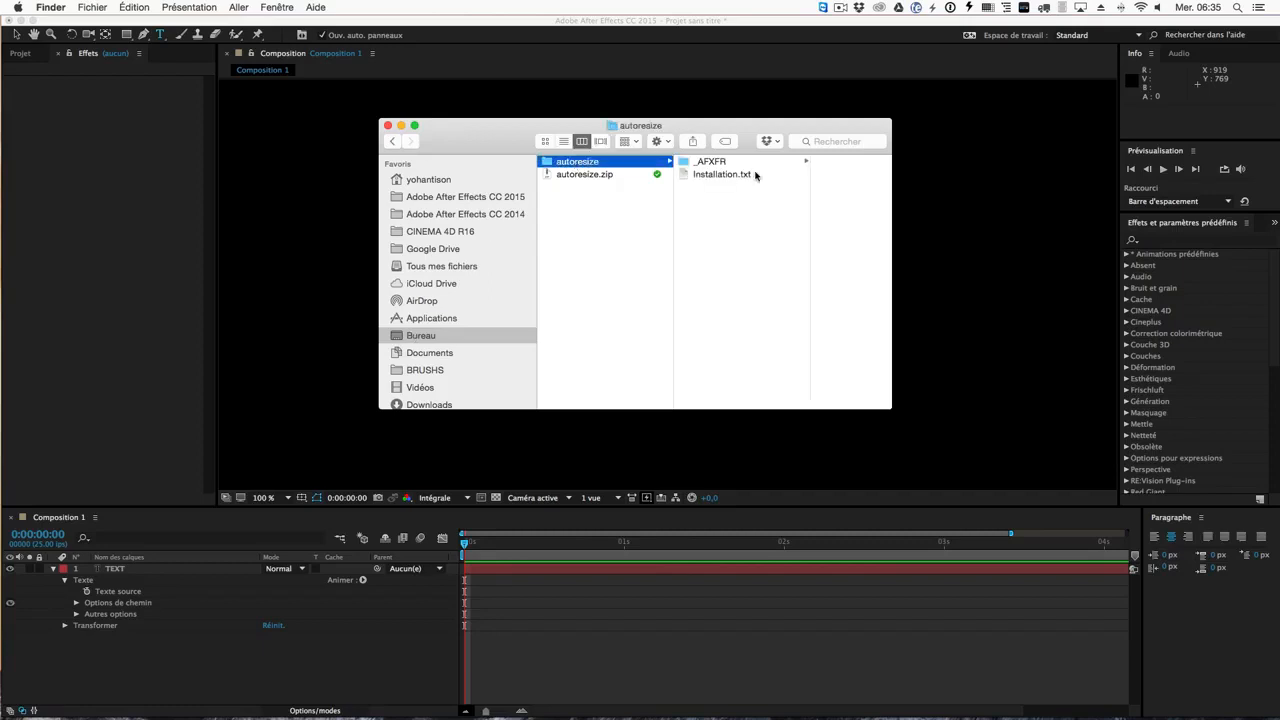
left_click(704, 162)
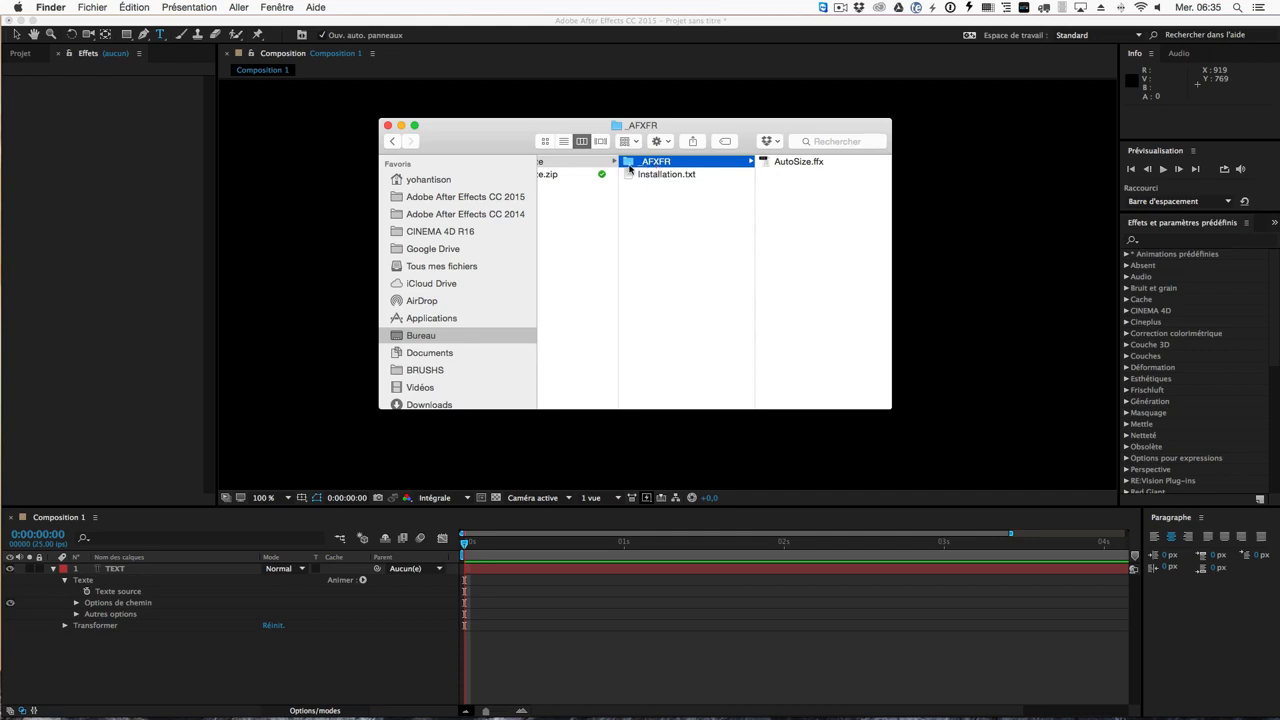
Step: Check the Presets folder of Adobe After Effects CC 2015 for the _AFXFR folder and close the Finder window
left_click(470, 200)
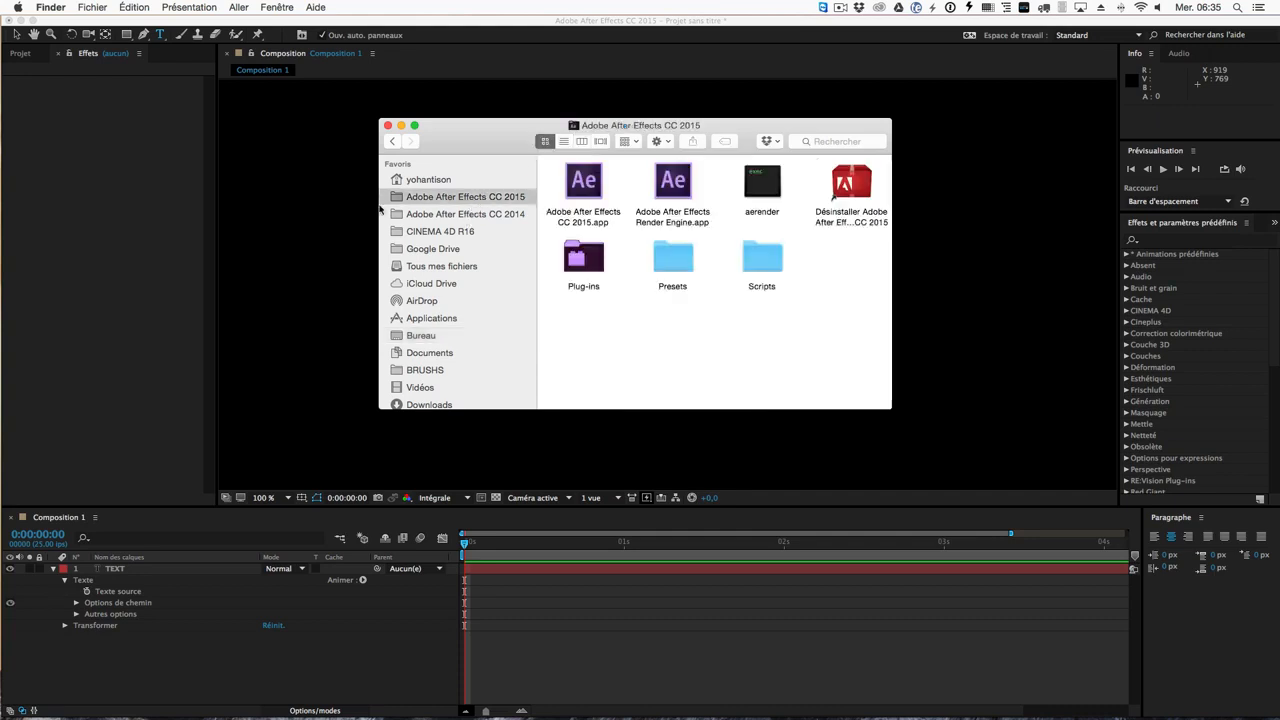
double_click(690, 260)
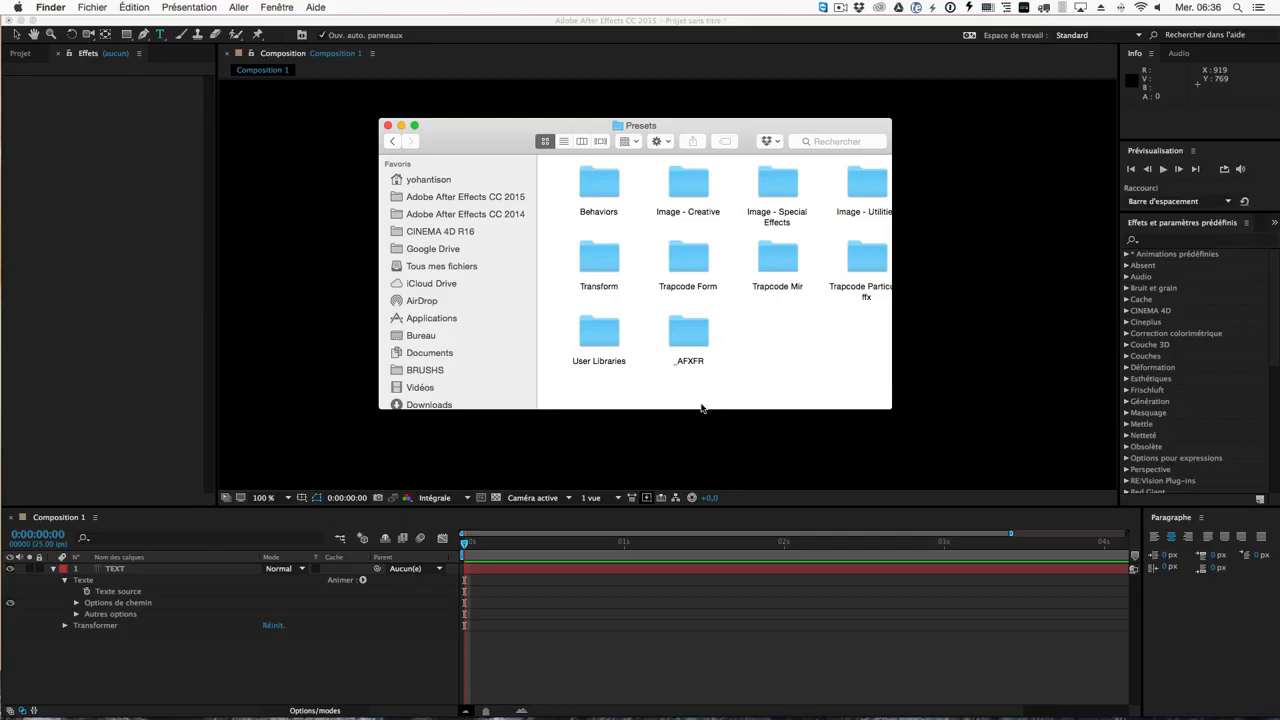
left_click(388, 125)
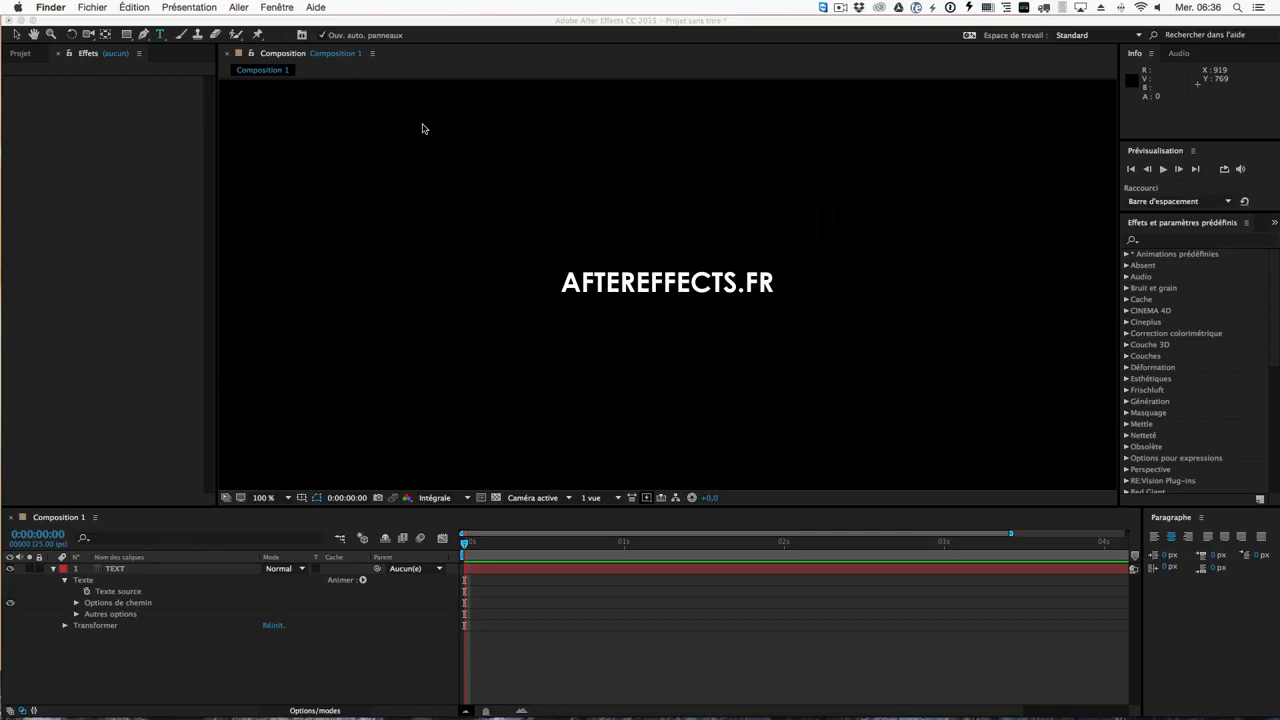
Step: Apply the AutoSize animation preset from the _AFXFR folder to the composition
left_click(1125, 259)
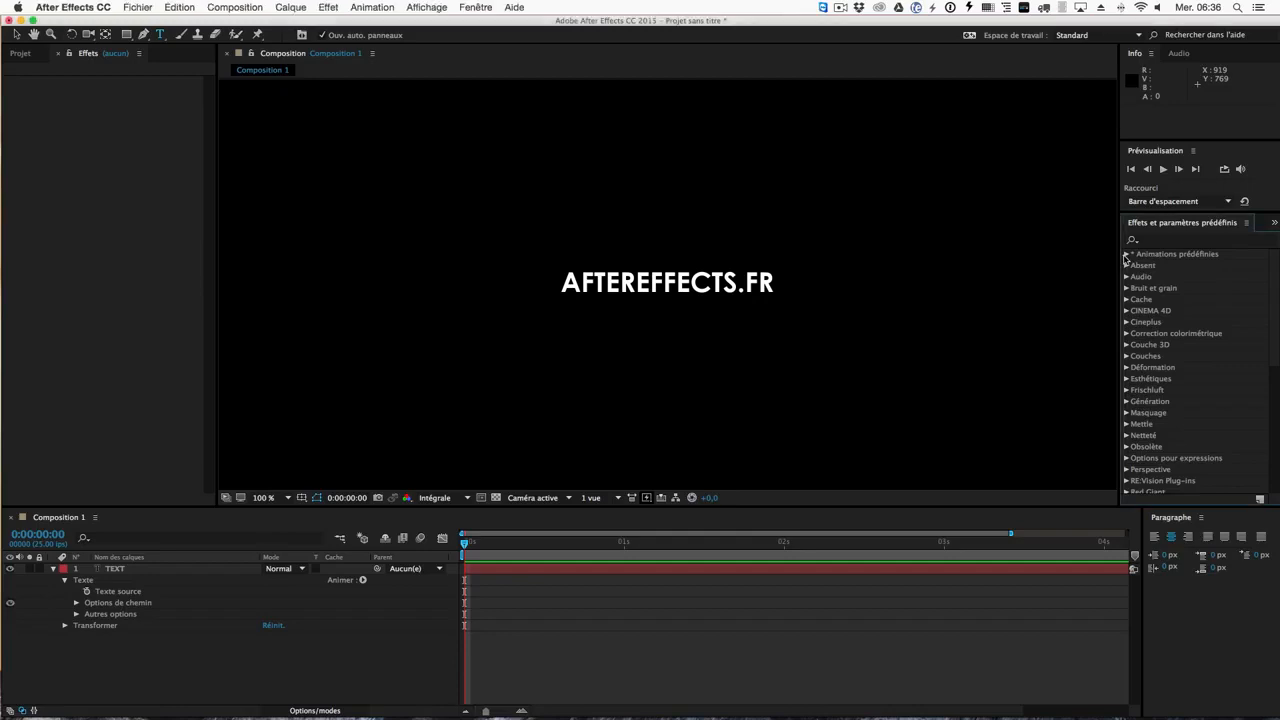
left_click(1126, 256)
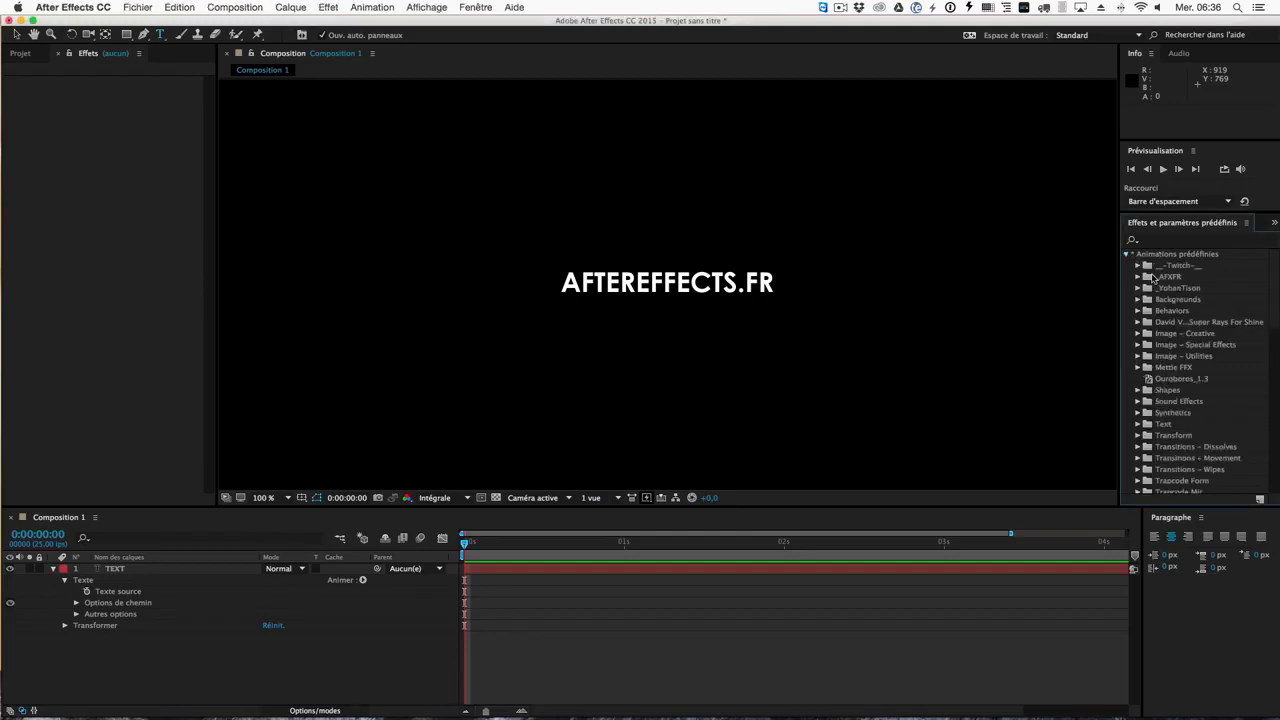
left_click(1137, 278)
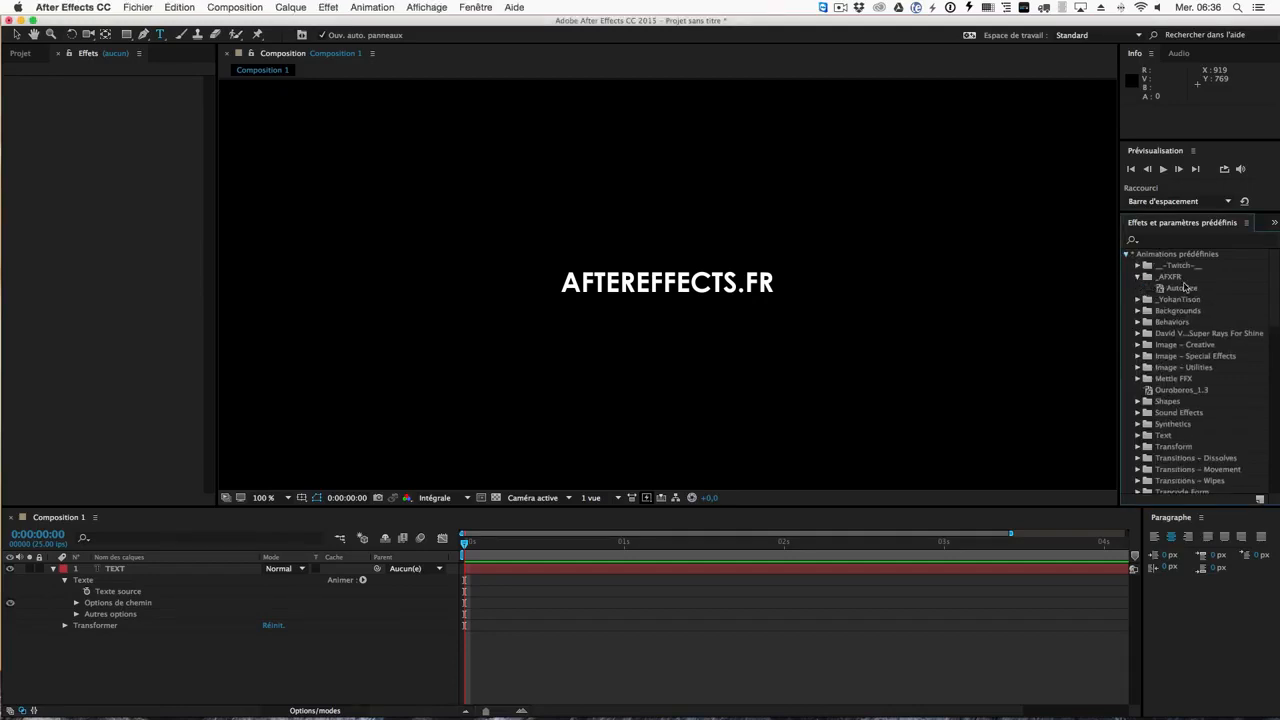
left_click_drag(1179, 288, 672, 434)
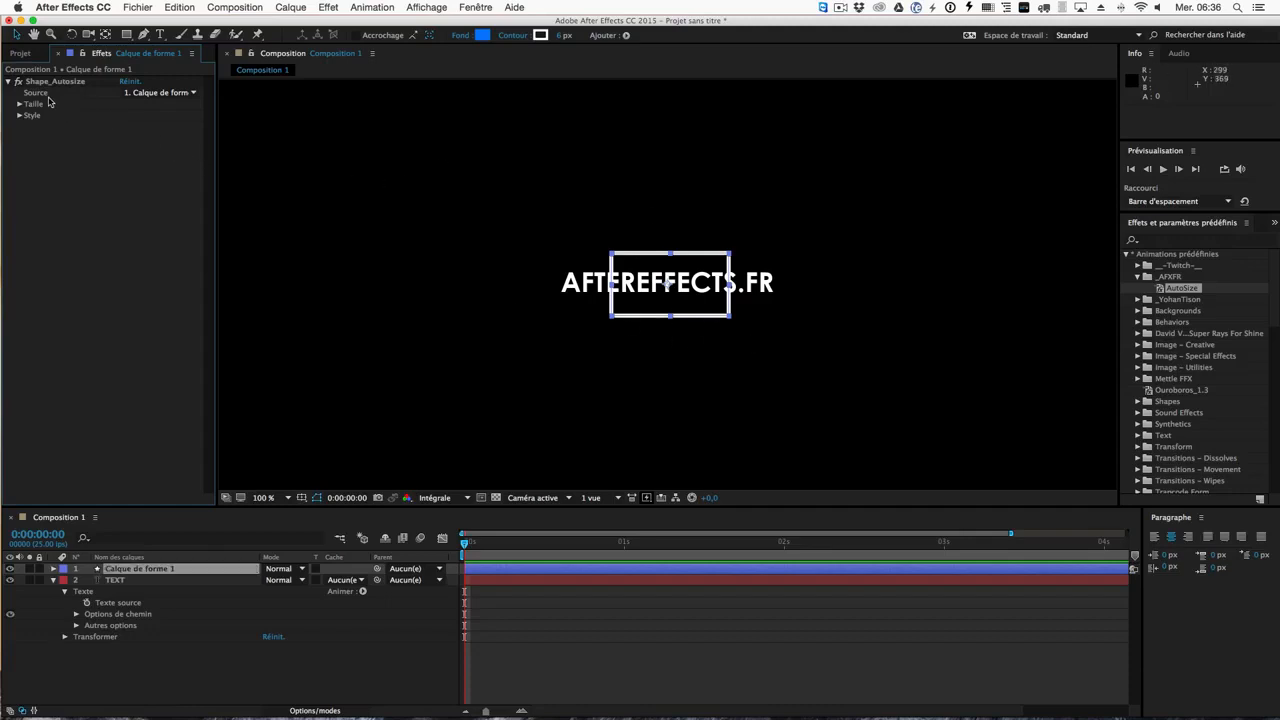
Step: Set the Shape_Autosize source to the TEXT layer and deselect the shape layer
left_click(145, 93)
left_click(157, 139)
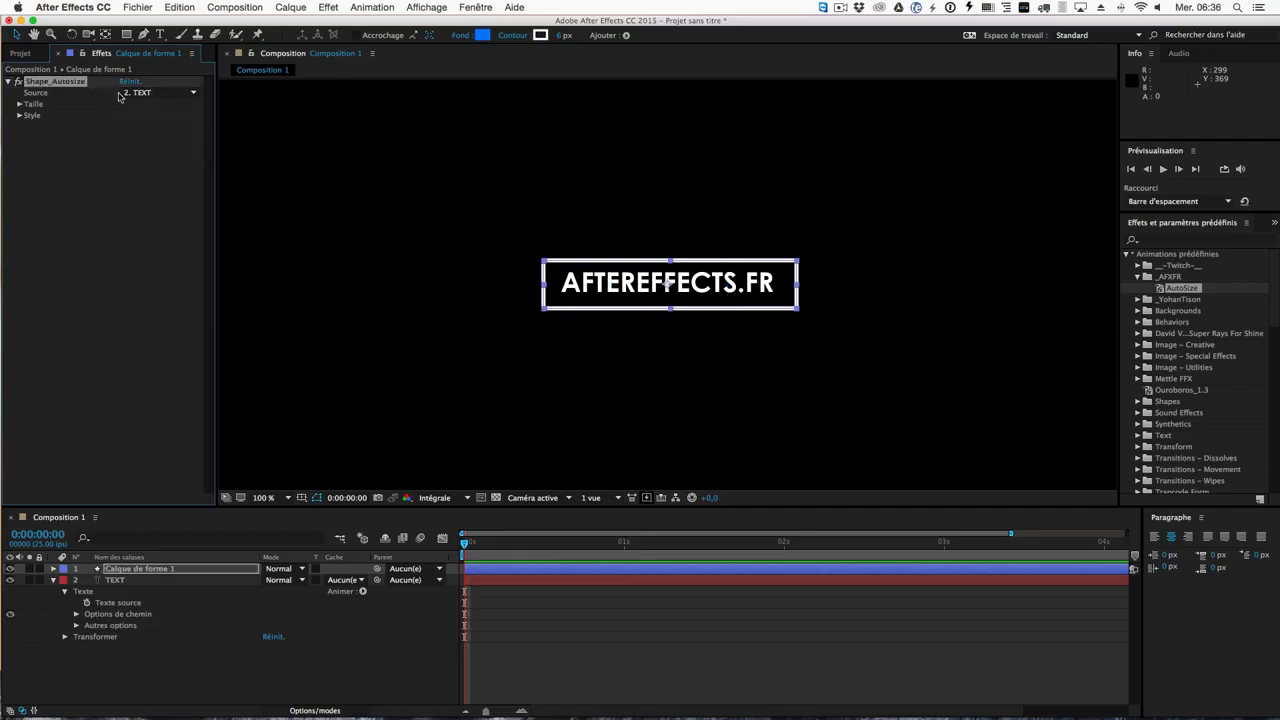
left_click(97, 692)
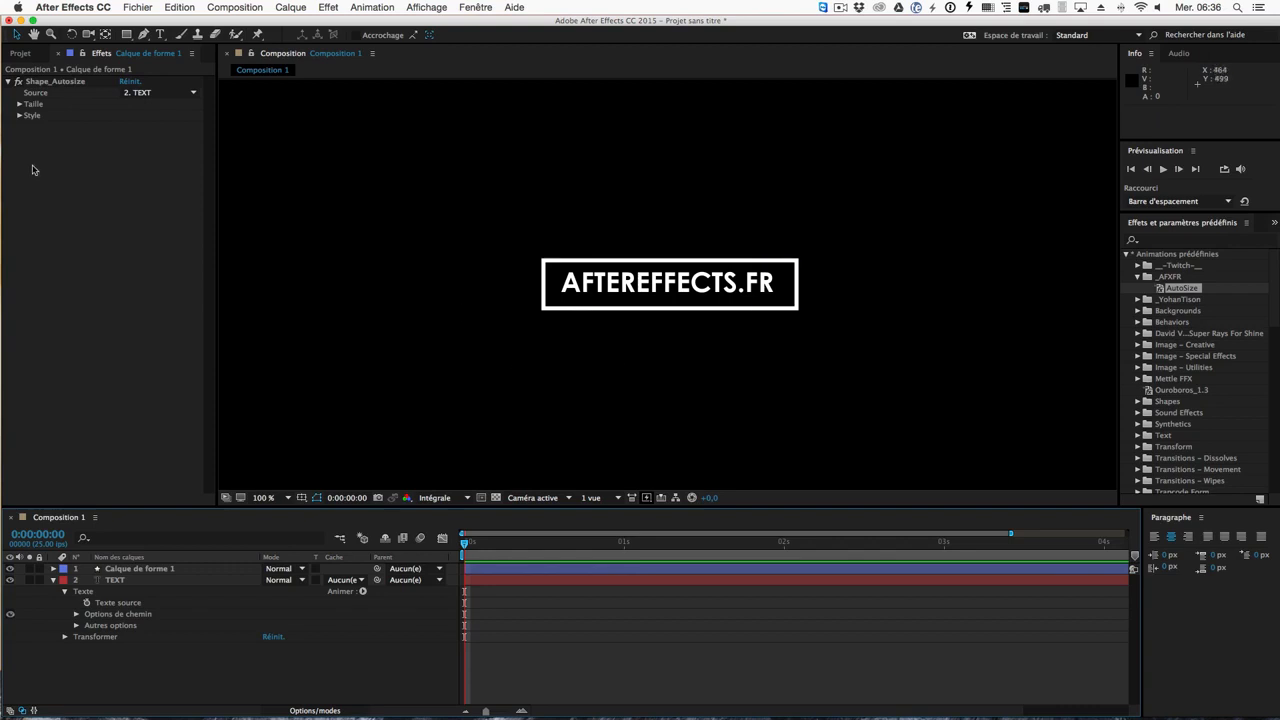
Step: Reveal the Taille and Style settings of Shape_Autosize and set Stroke Size to 10
left_click(19, 104)
left_click(19, 138)
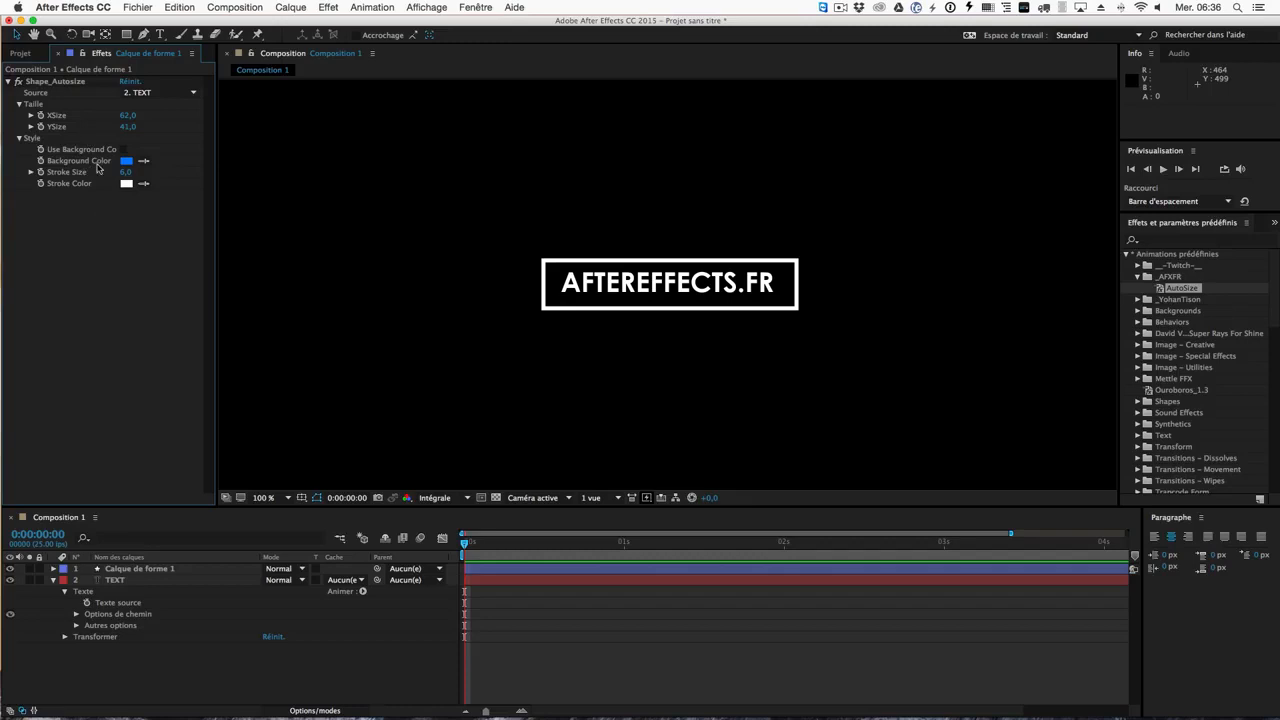
mouse_move(127, 175)
left_mouse_down()
mouse_move(139, 175)
mouse_move(121, 173)
left_mouse_up()
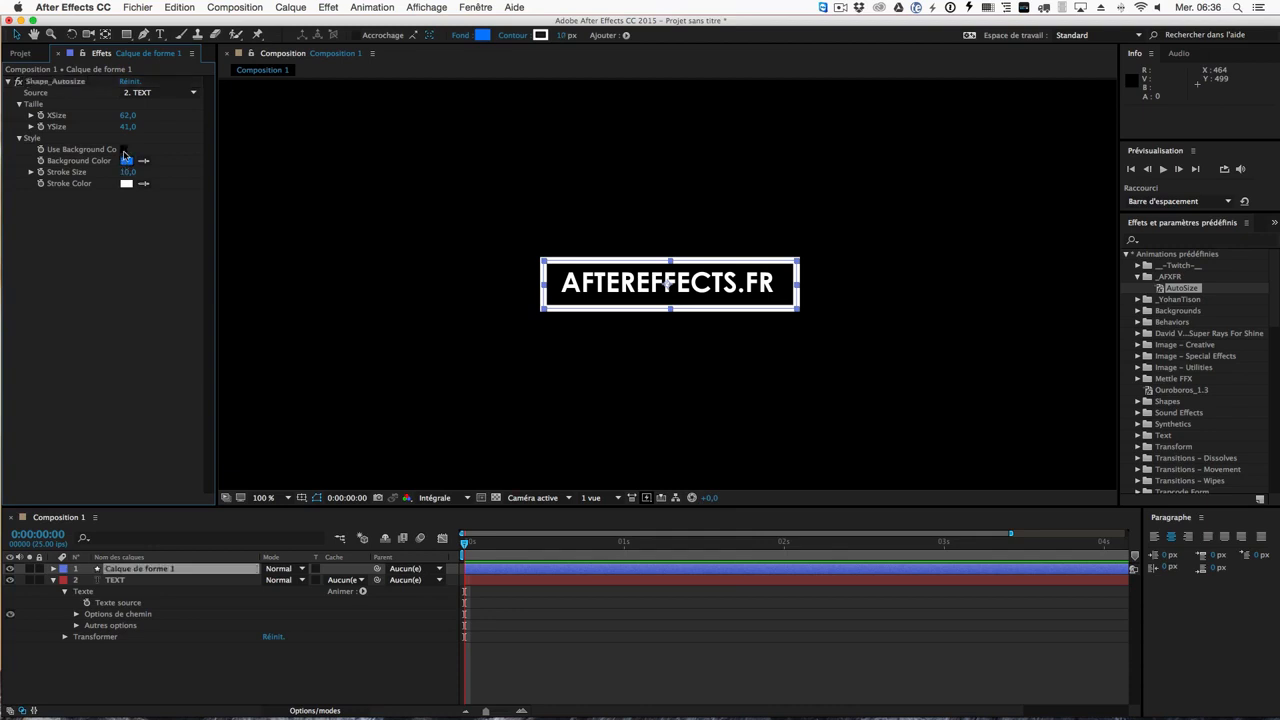
Step: Try the frame's background color fill, turn it off again and deselect the layer
left_click(123, 149)
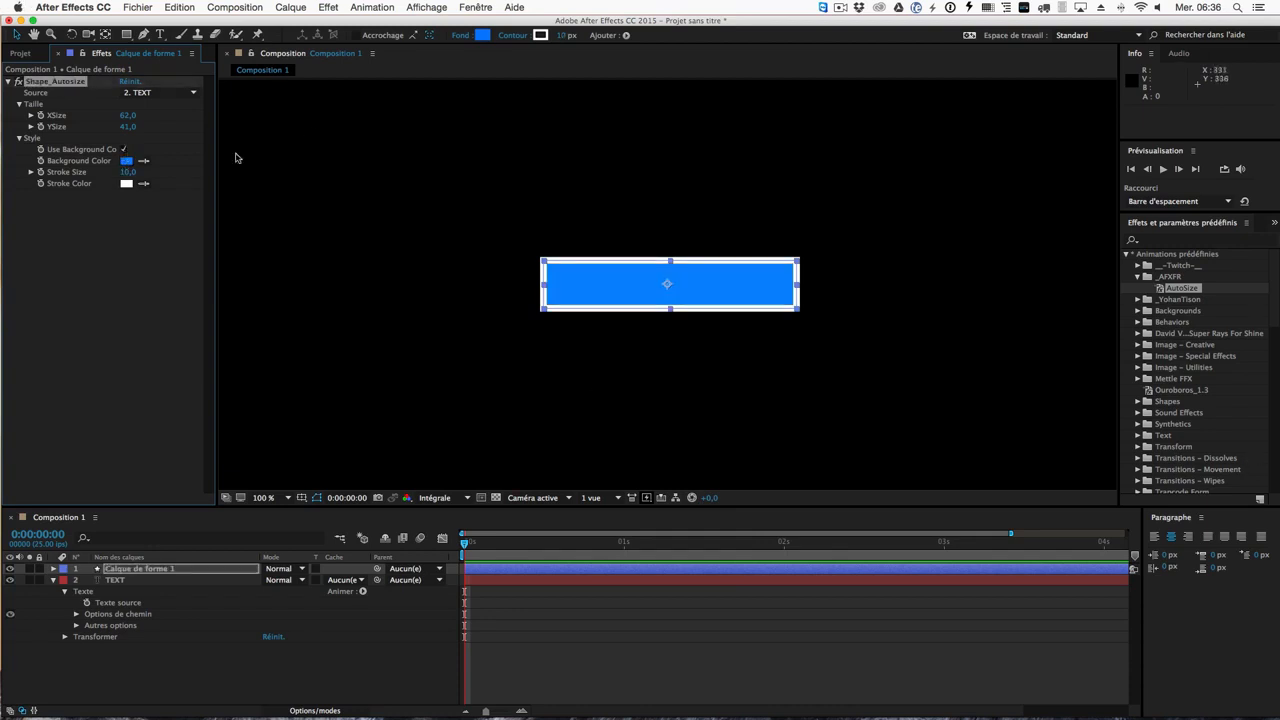
left_click(123, 149)
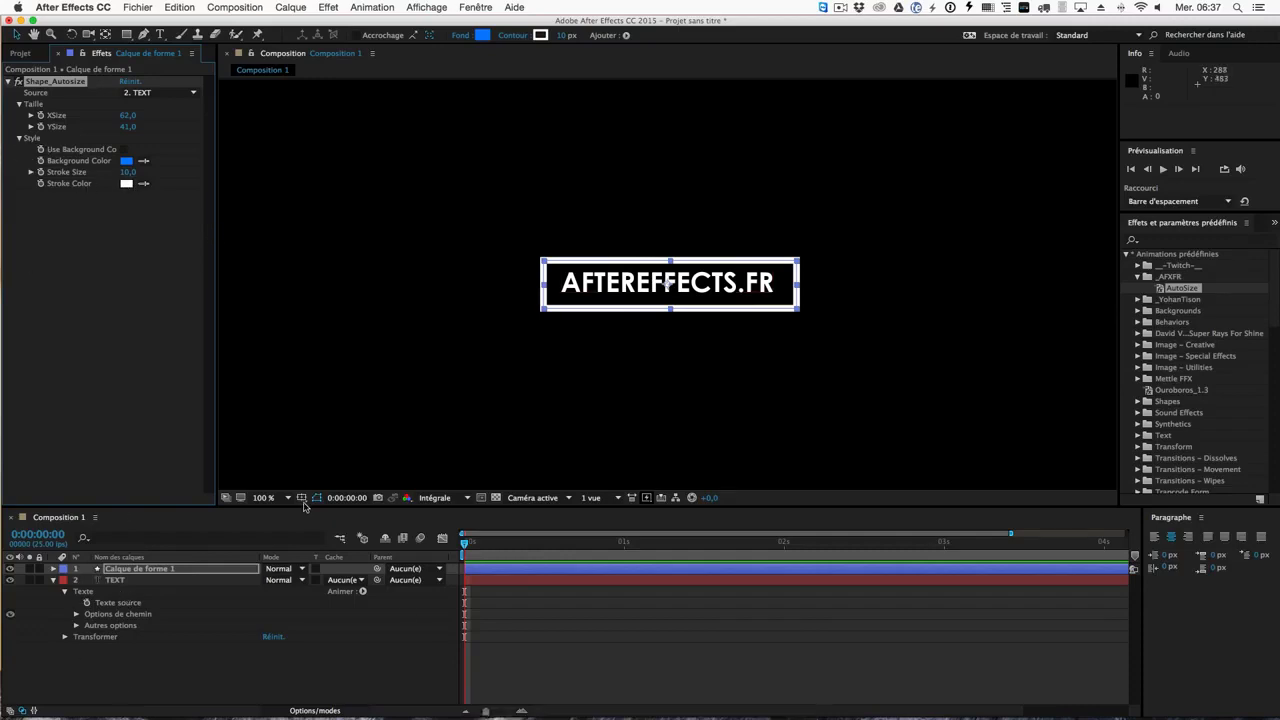
left_click(573, 239)
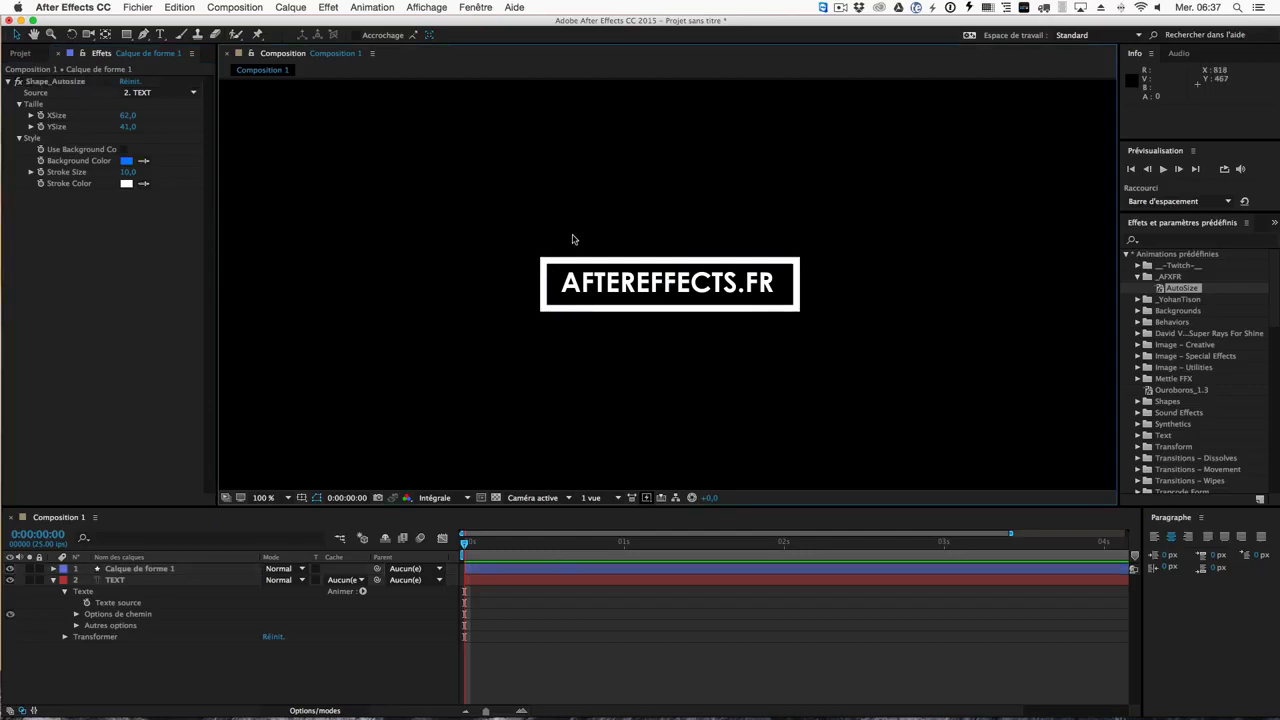